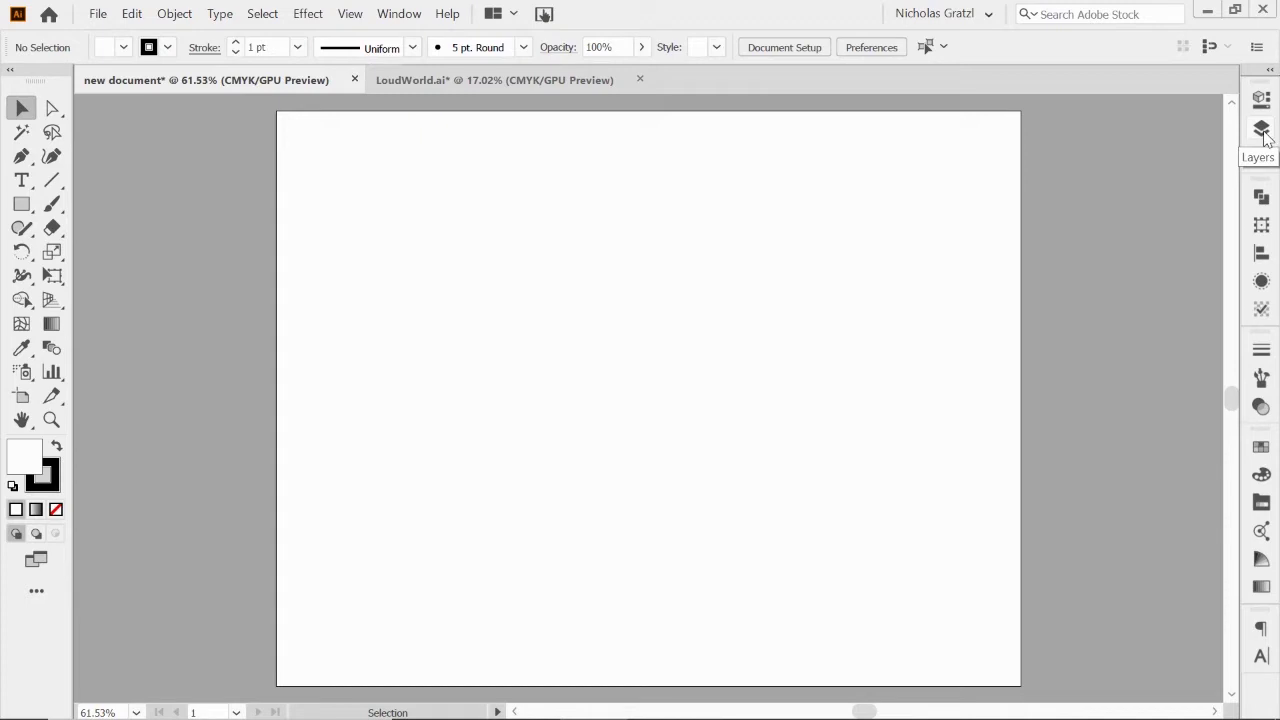
- Display the document's layers and add a new layer above Layer 1
{"action": "left_click", "coordinate": [1262, 130]}
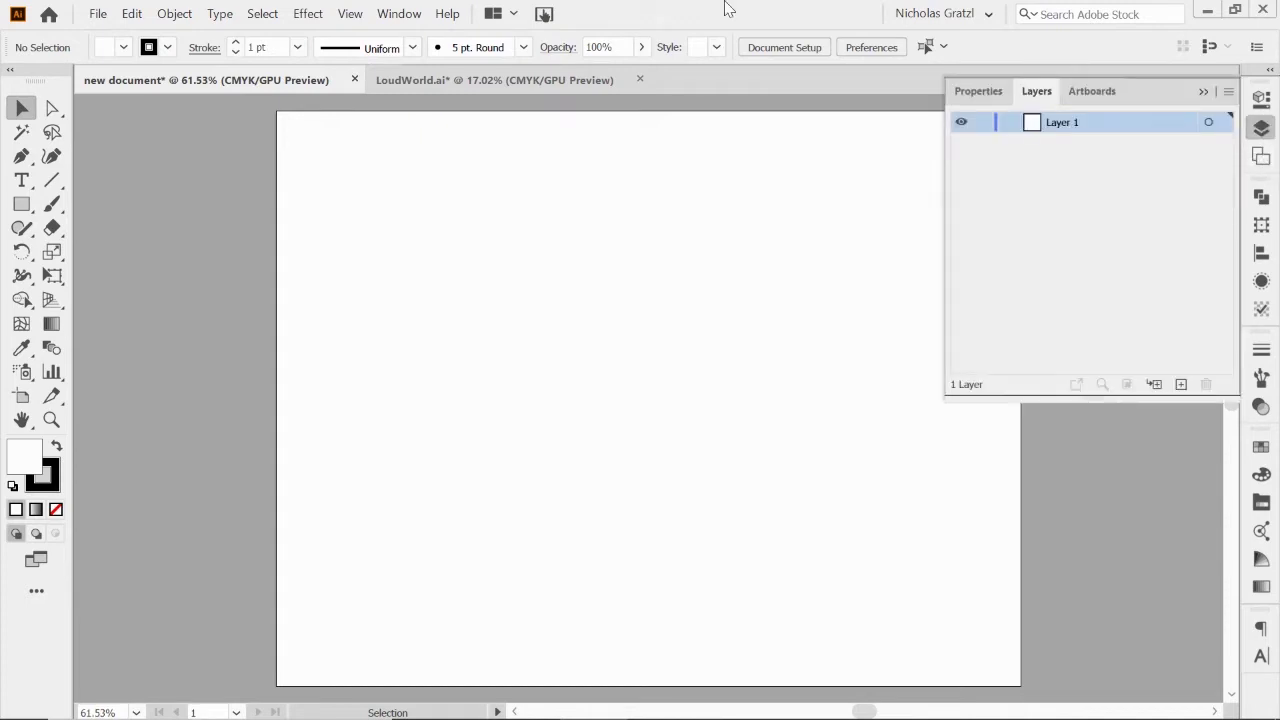
{"action": "left_click", "coordinate": [412, 15]}
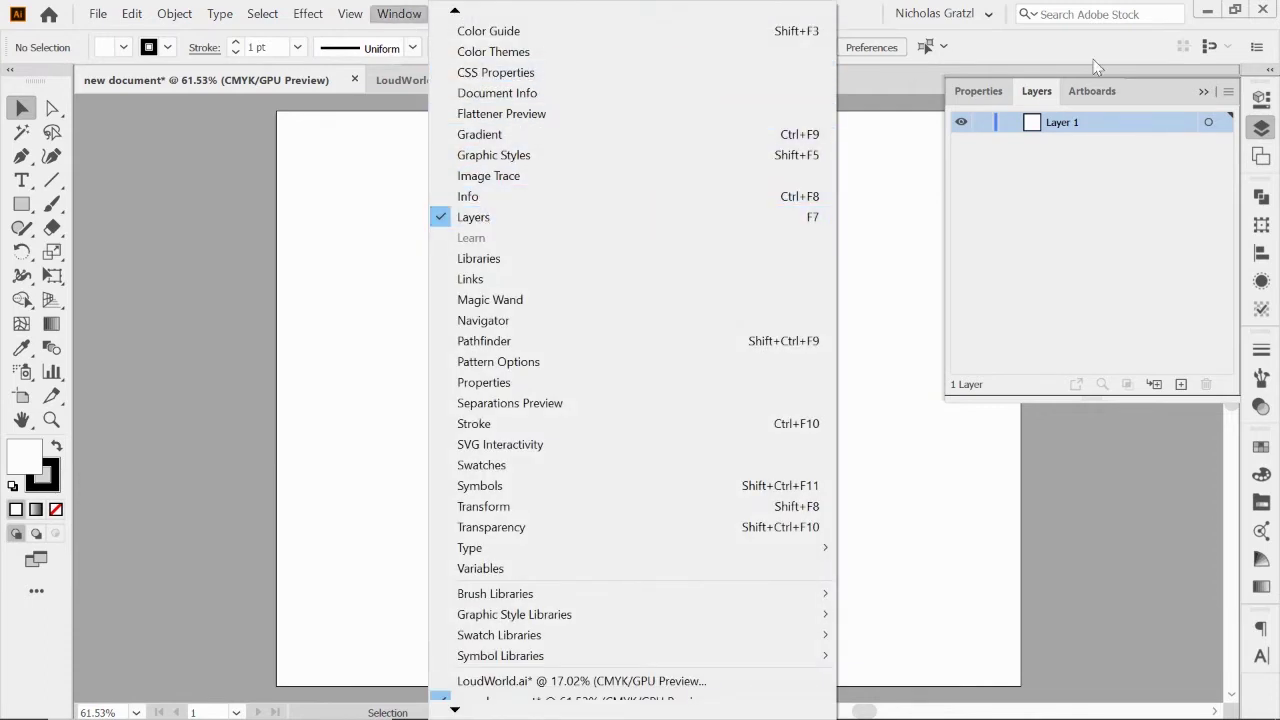
{"action": "left_click", "coordinate": [1117, 212]}
{"action": "left_click", "coordinate": [1101, 123]}
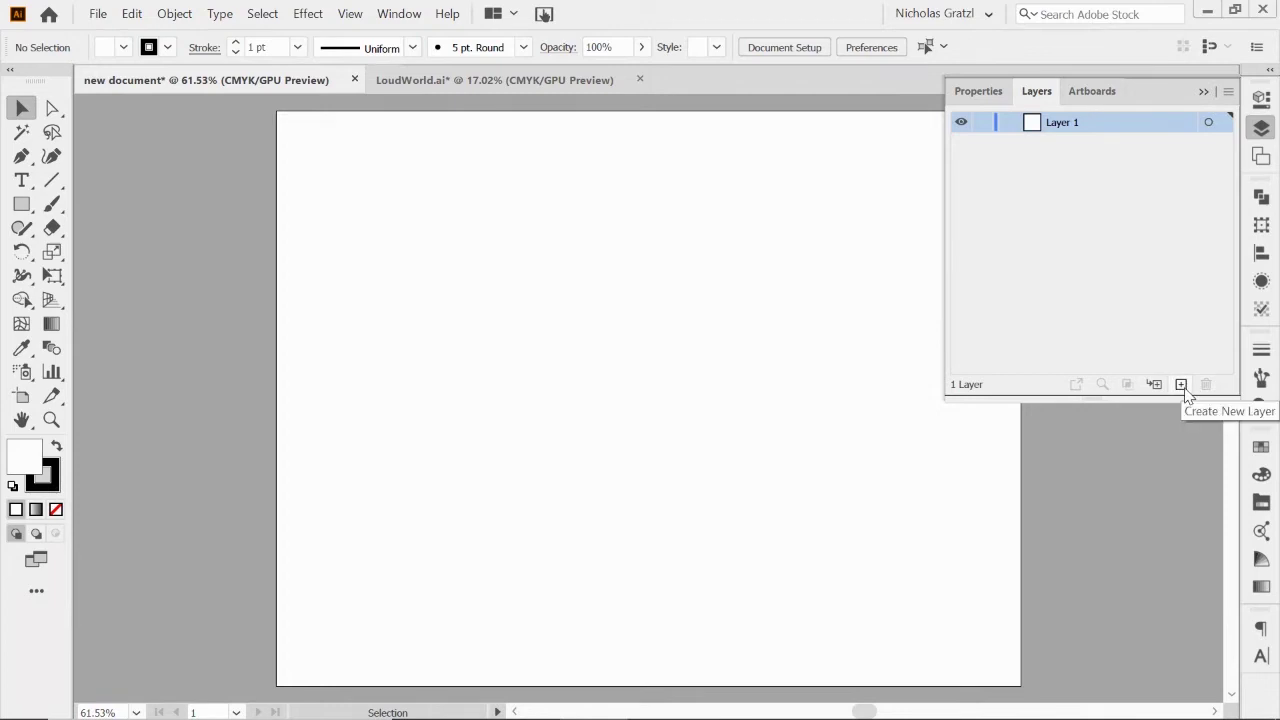
{"action": "left_click", "coordinate": [1181, 385]}
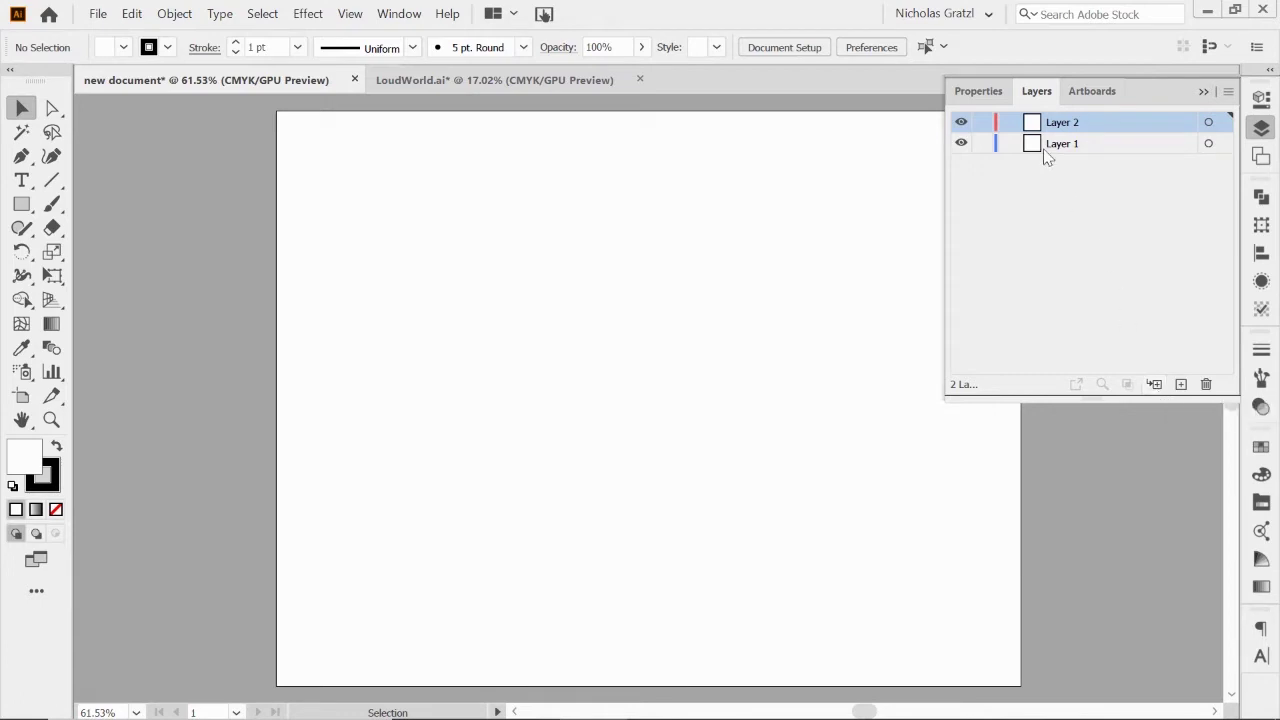
- Draw two separate rectangles on Layer 1, a smaller one at upper left and a larger square-like one to its right
{"action": "left_click", "coordinate": [1106, 150]}
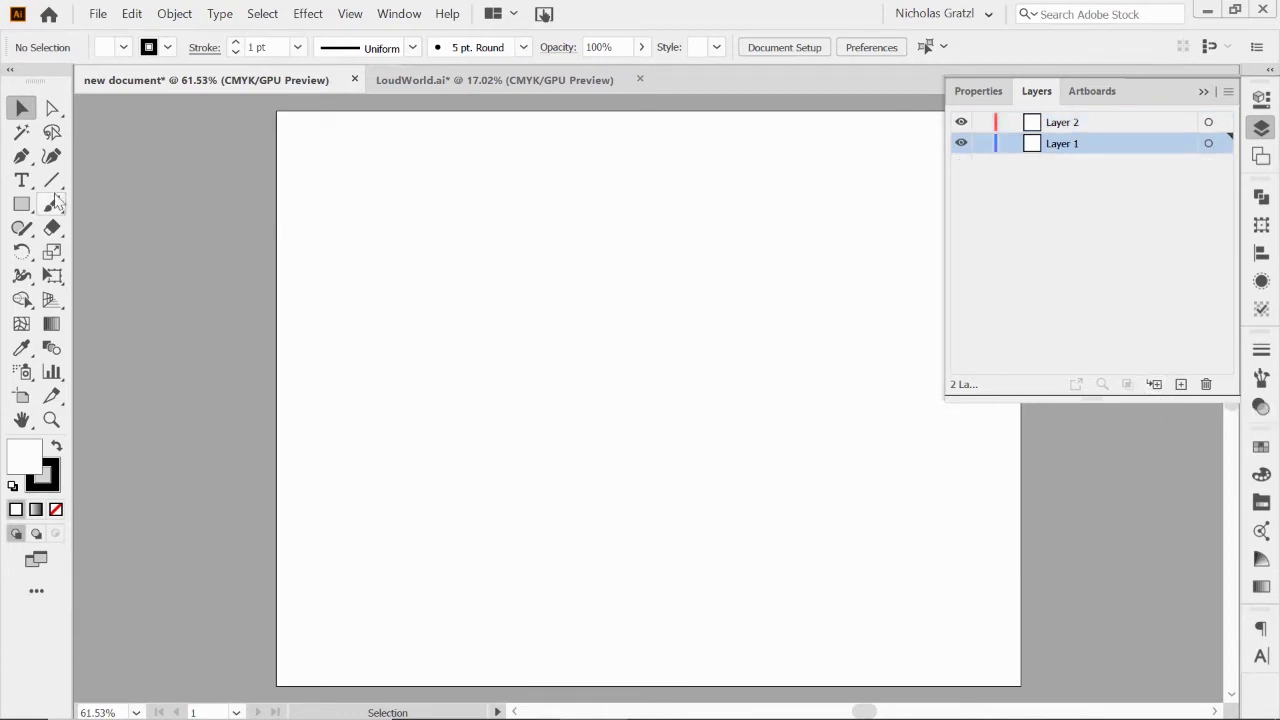
{"action": "left_click", "coordinate": [22, 204]}
{"action": "left_click_drag", "start_coordinate": [420, 190], "coordinate": [550, 297]}
{"action": "mouse_move", "coordinate": [634, 243]}
{"action": "left_mouse_down"}
{"action": "mouse_move", "coordinate": [712, 338]}
{"action": "mouse_move", "coordinate": [812, 423]}
{"action": "left_mouse_up"}
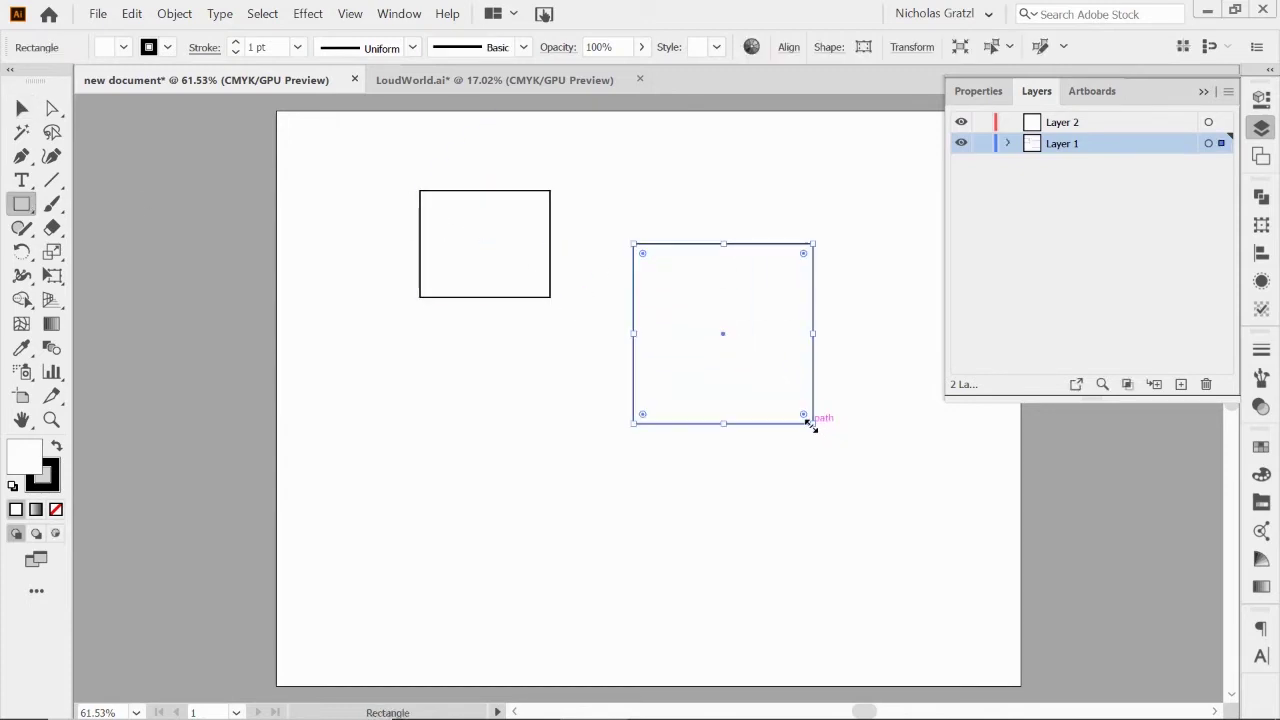
- Examine which objects Layer 1 contains by expanding and collapsing its contents
{"action": "left_click", "coordinate": [1009, 144]}
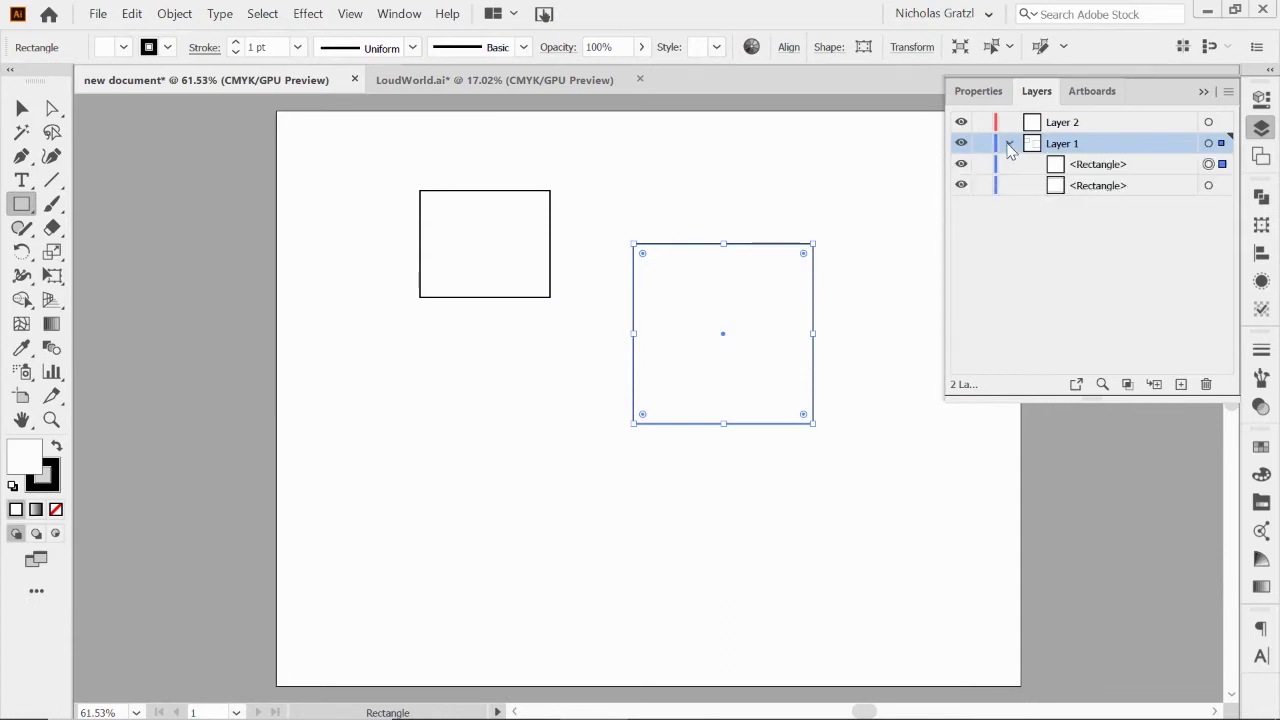
{"action": "left_click", "coordinate": [1079, 203]}
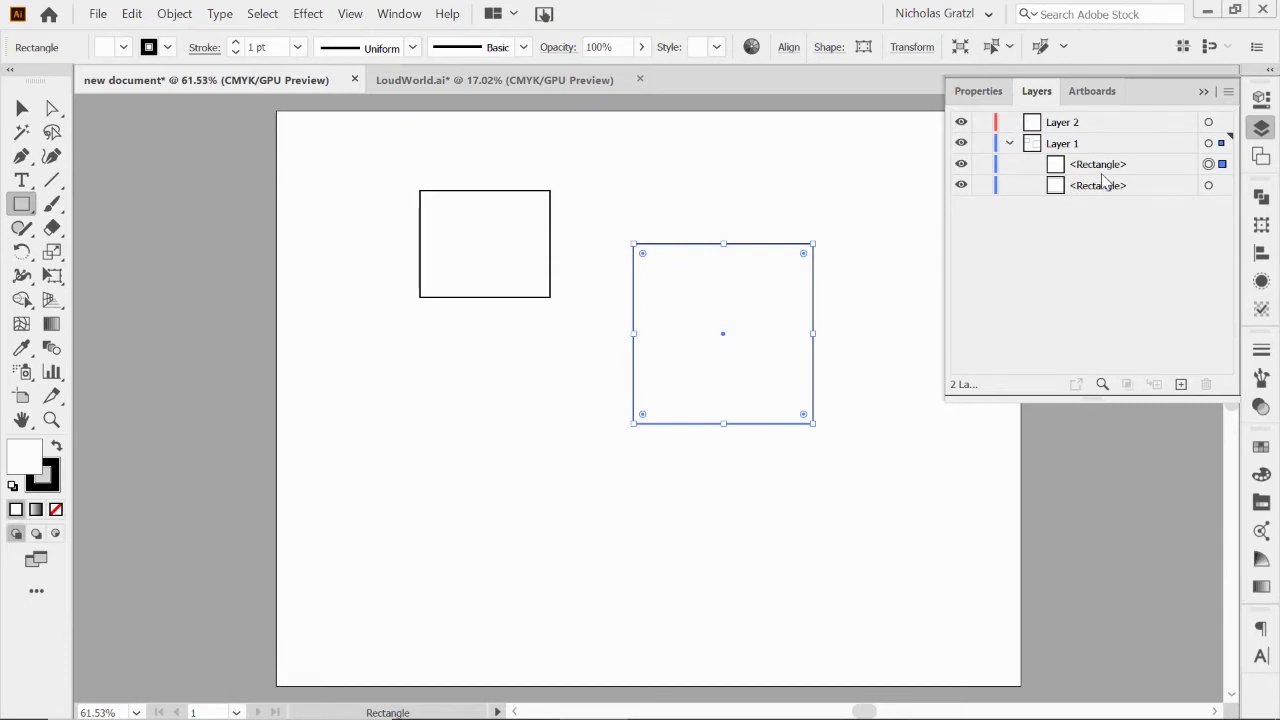
{"action": "left_click", "coordinate": [1010, 143]}
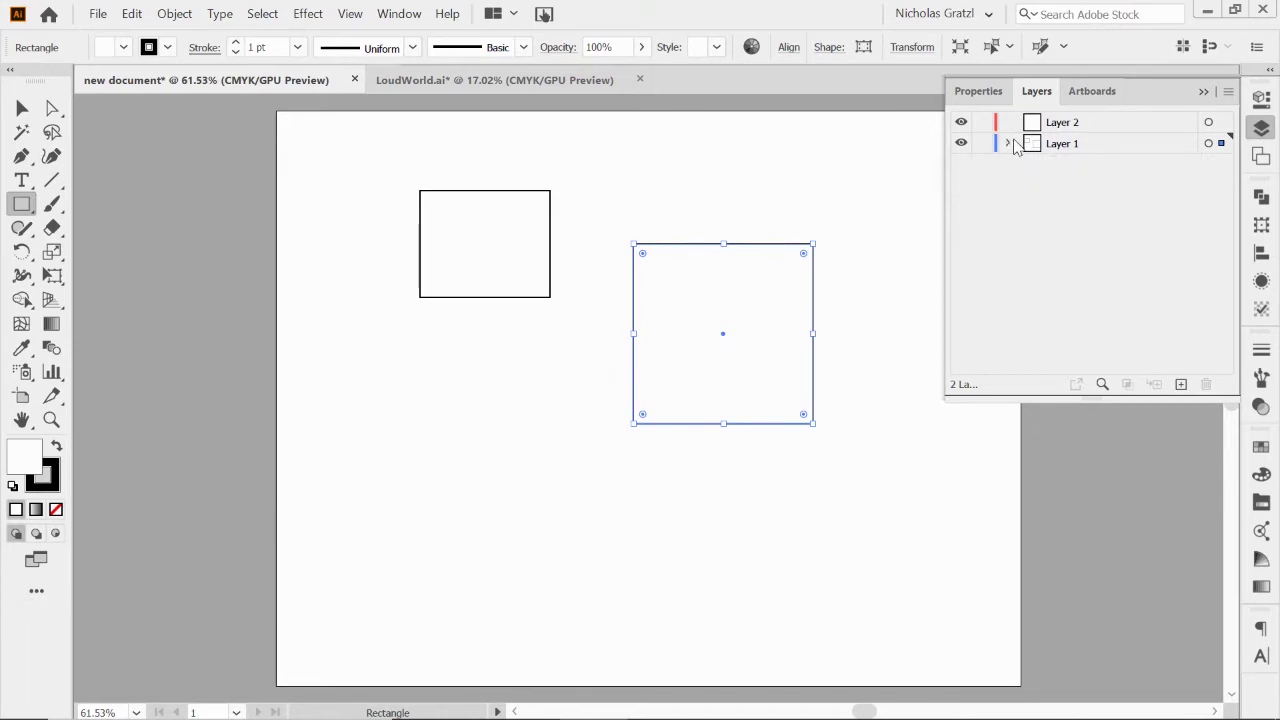
{"action": "left_click", "coordinate": [1070, 149]}
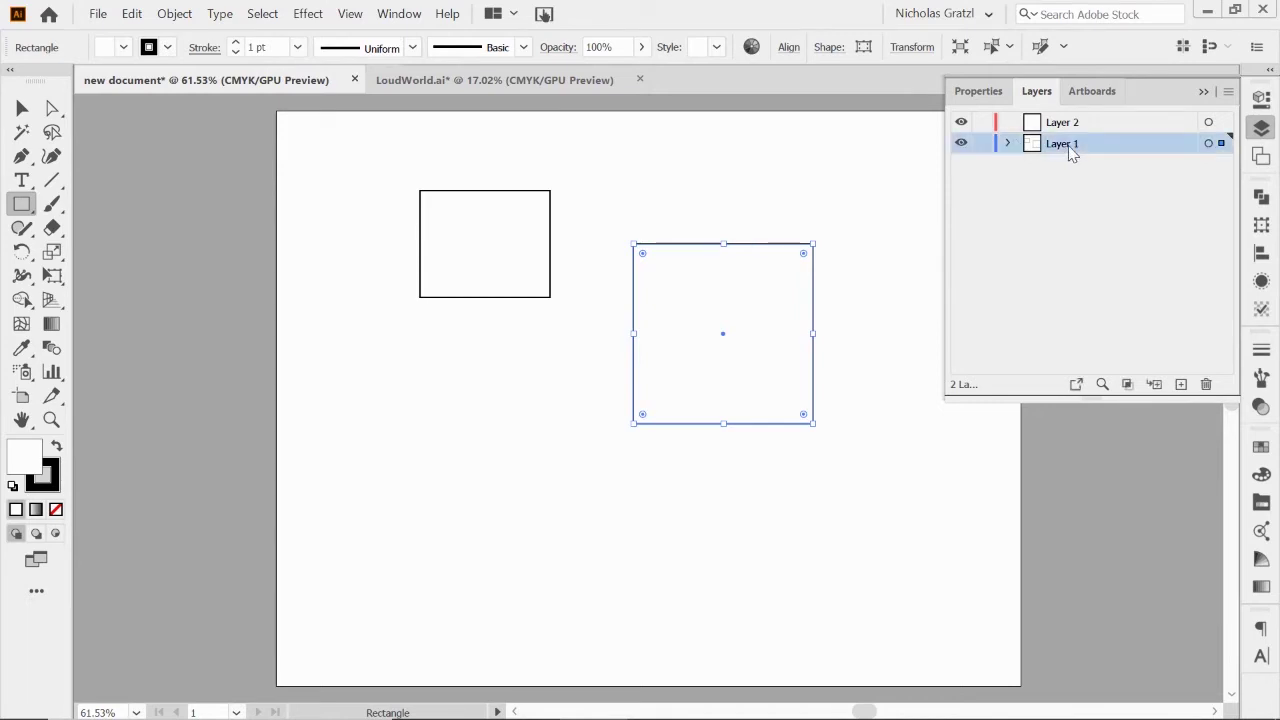
{"action": "left_click", "coordinate": [1006, 143]}
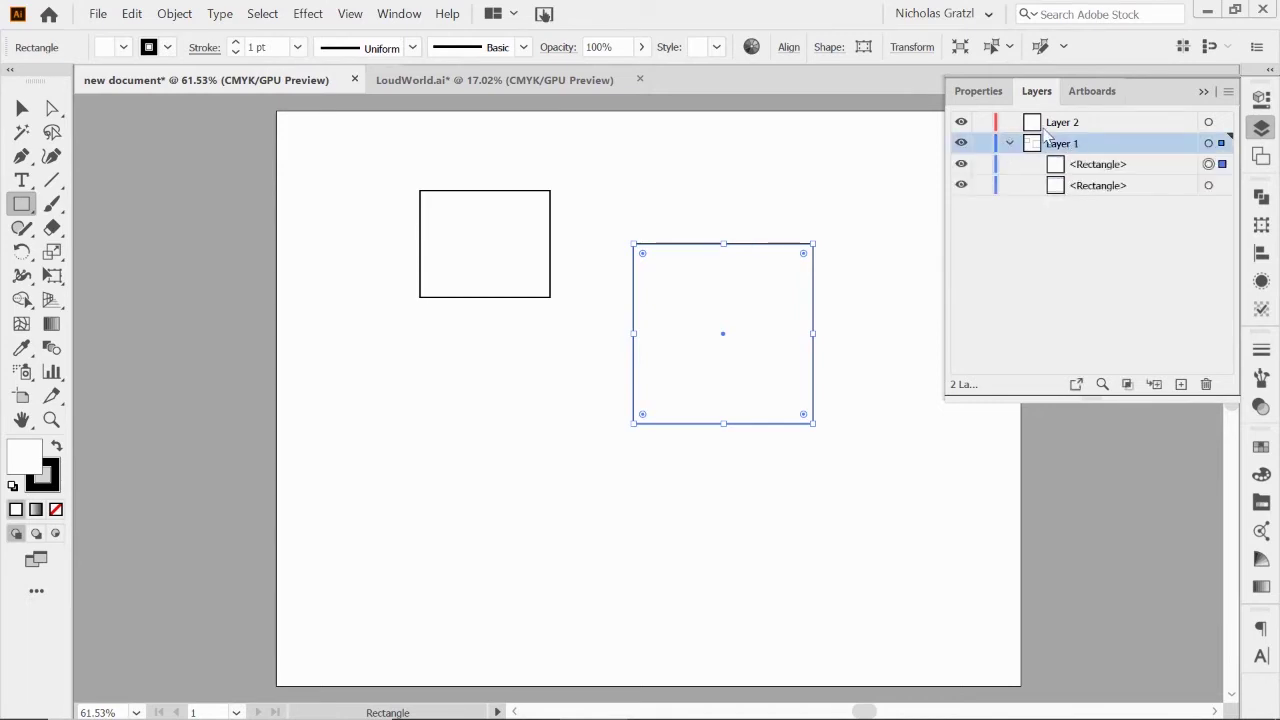
{"action": "left_click", "coordinate": [1155, 385]}
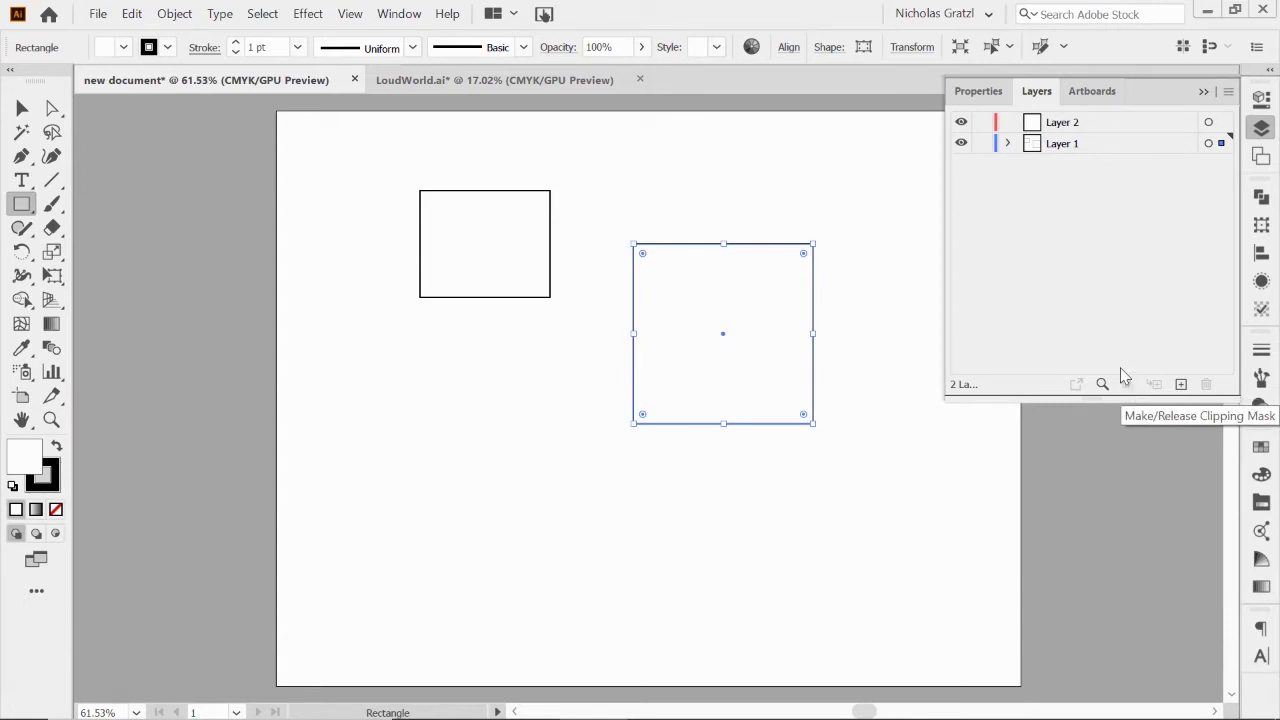
{"action": "left_click", "coordinate": [1065, 152]}
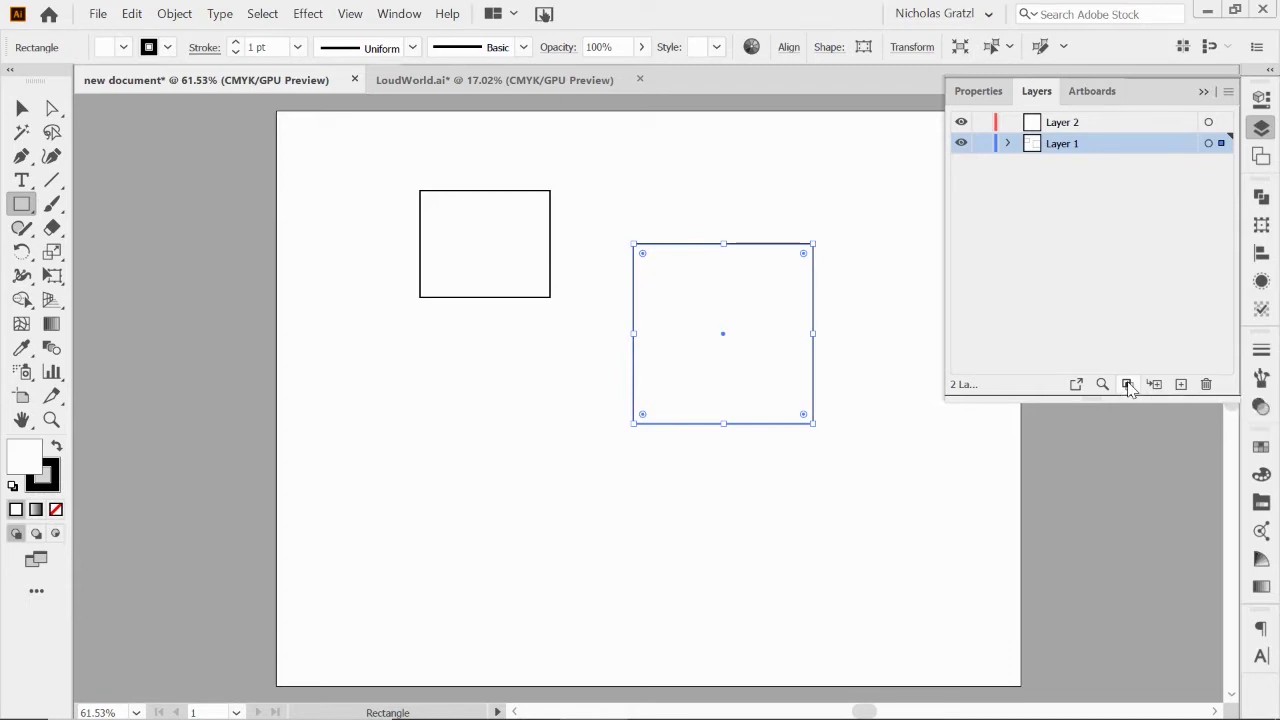
{"action": "left_click", "coordinate": [1127, 386]}
- Hide and show Layer 1 as a whole, as well as each of its two rectangles individually
{"action": "left_click", "coordinate": [961, 144]}
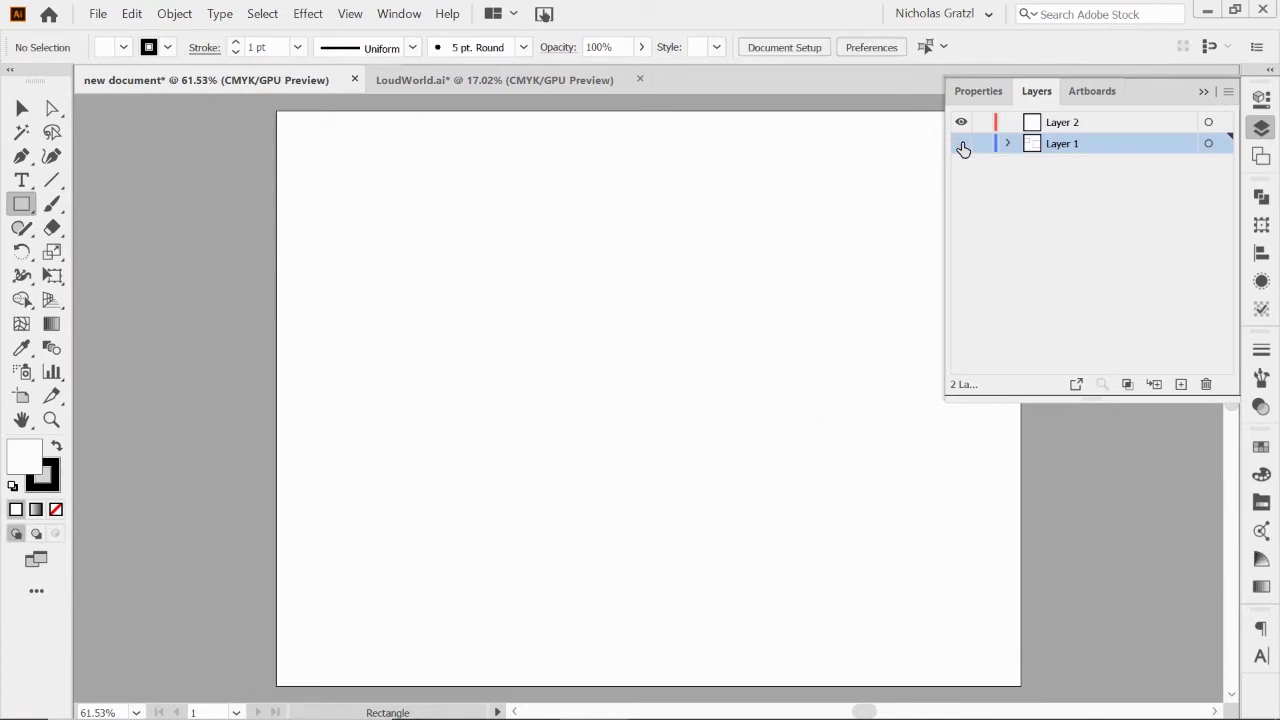
{"action": "left_click", "coordinate": [961, 144]}
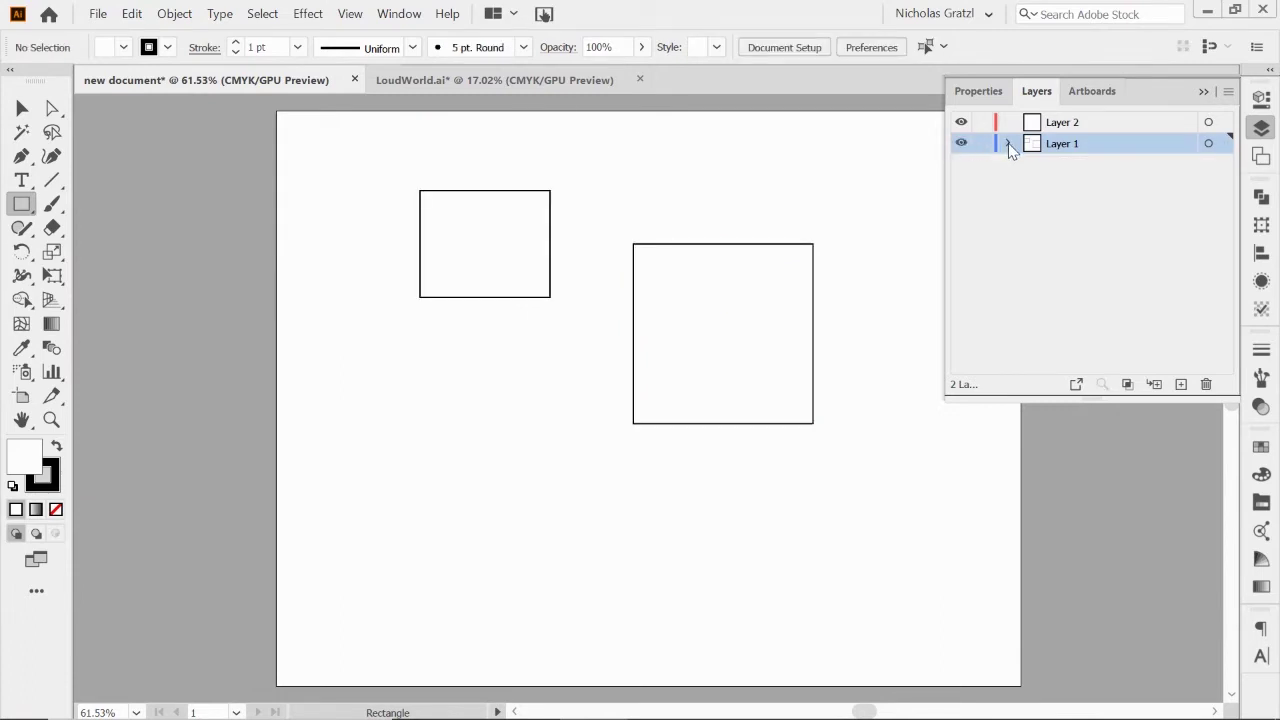
{"action": "left_click", "coordinate": [1009, 144]}
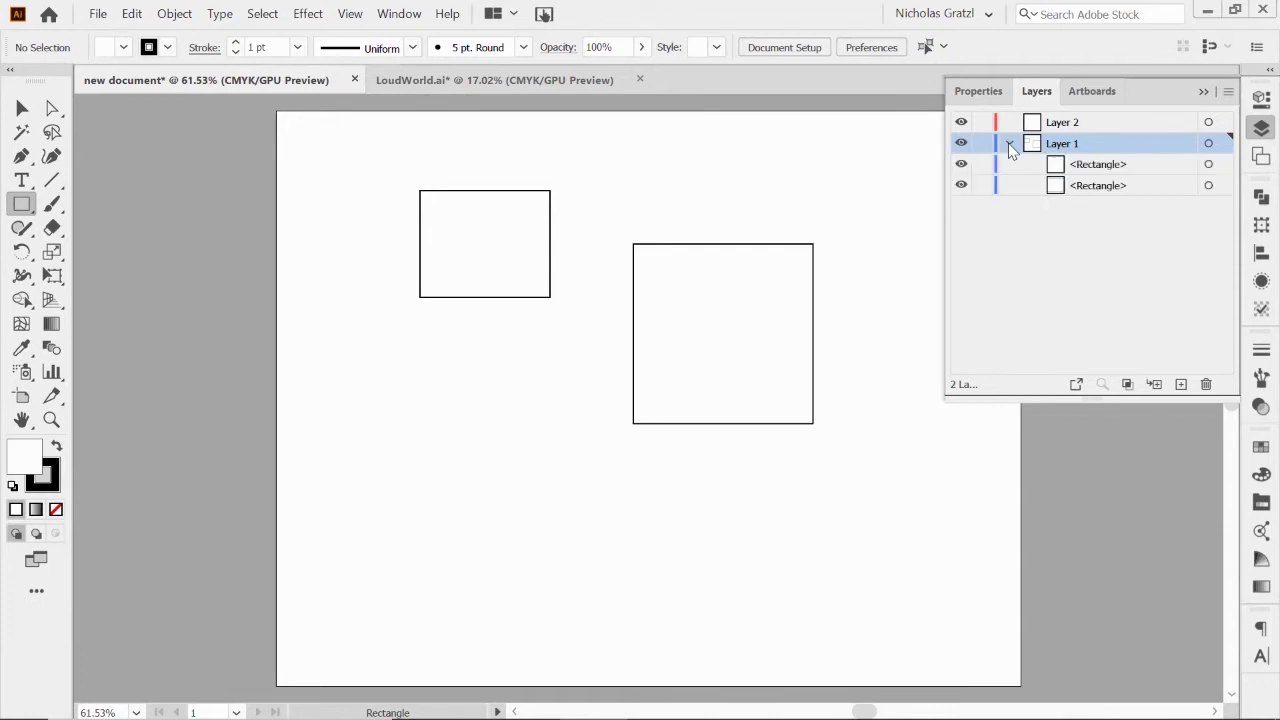
{"action": "left_click", "coordinate": [960, 165]}
{"action": "left_click", "coordinate": [960, 165]}
{"action": "left_click", "coordinate": [960, 186]}
{"action": "left_click", "coordinate": [960, 186]}
{"action": "left_click", "coordinate": [1009, 144]}
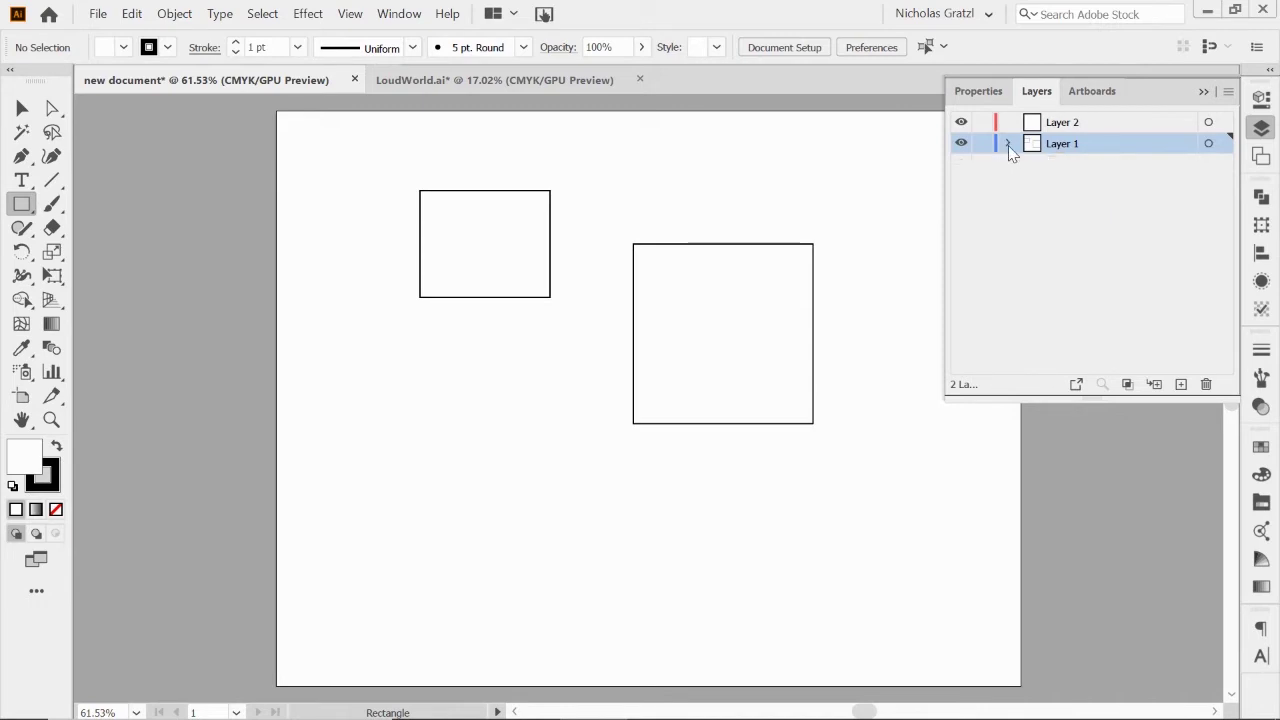
- Toggle Layer 1's visibility off and on, and lock and unlock the layer
{"action": "left_click", "coordinate": [961, 144]}
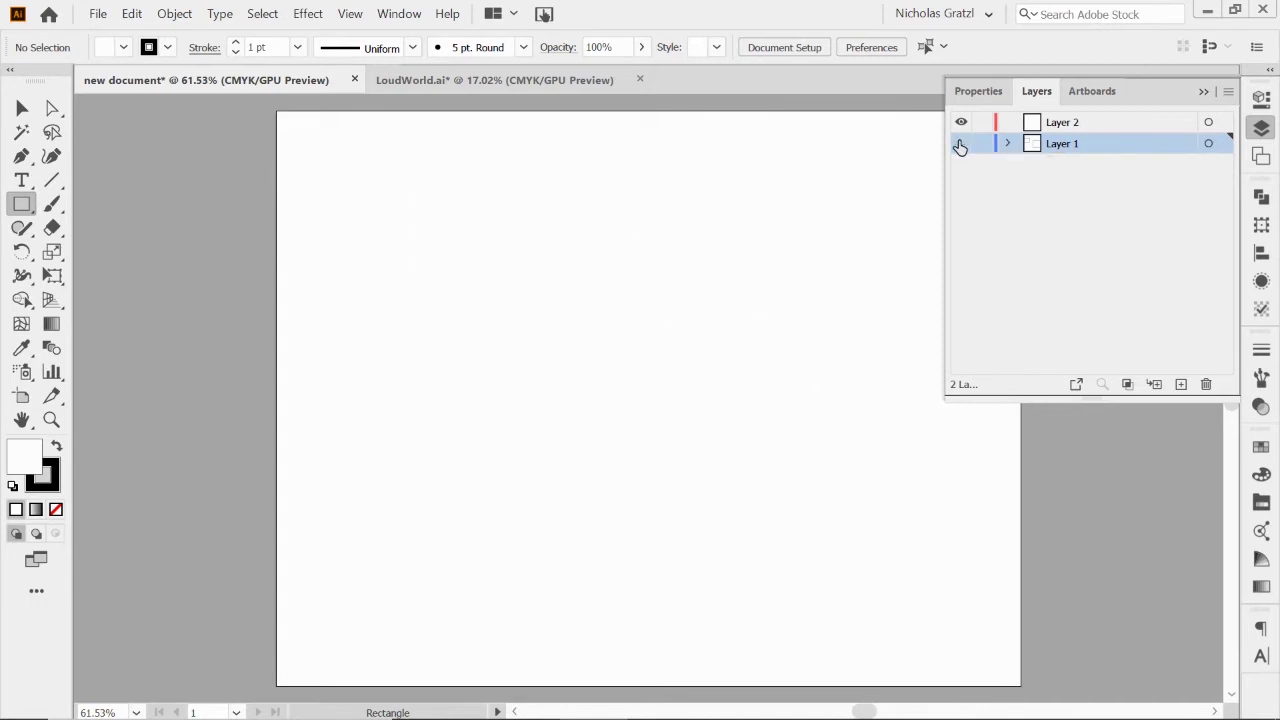
{"action": "left_click", "coordinate": [960, 145]}
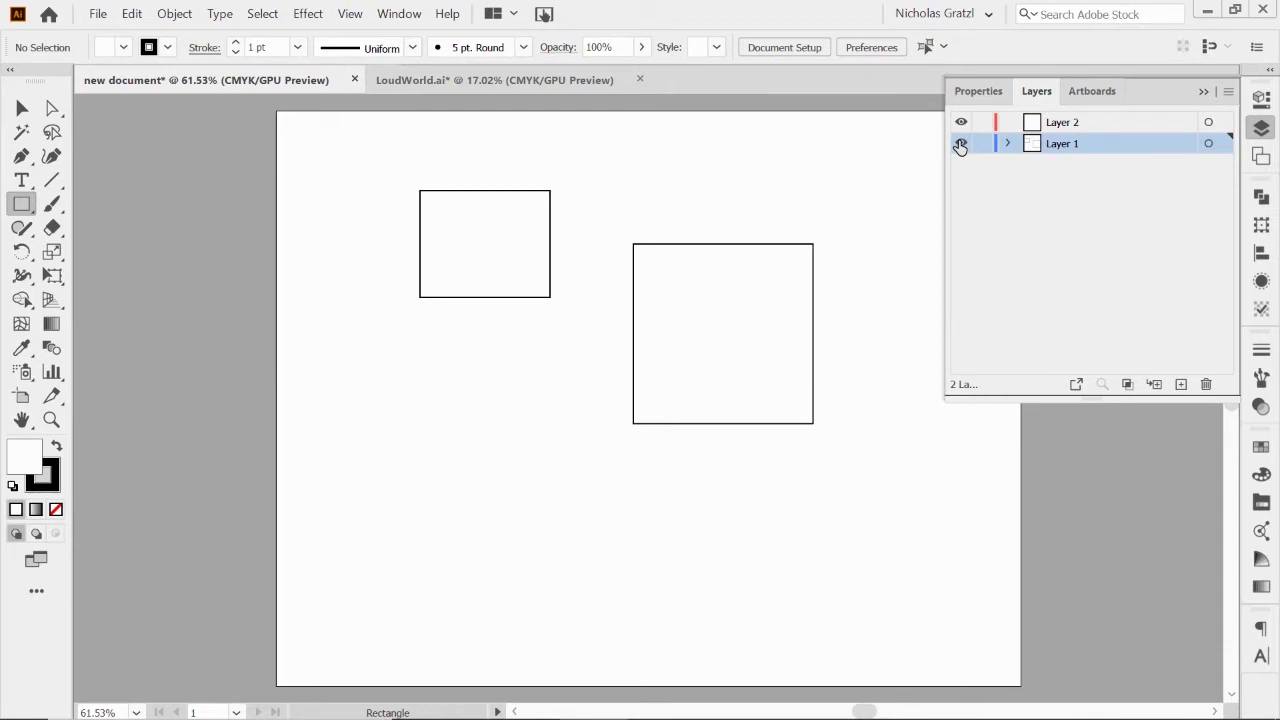
{"action": "left_click", "coordinate": [960, 146]}
{"action": "left_click", "coordinate": [960, 146]}
{"action": "left_click", "coordinate": [983, 145]}
{"action": "left_click", "coordinate": [981, 145]}
- Move the larger rectangle up and slightly to the right on the artboard
{"action": "left_click", "coordinate": [22, 110]}
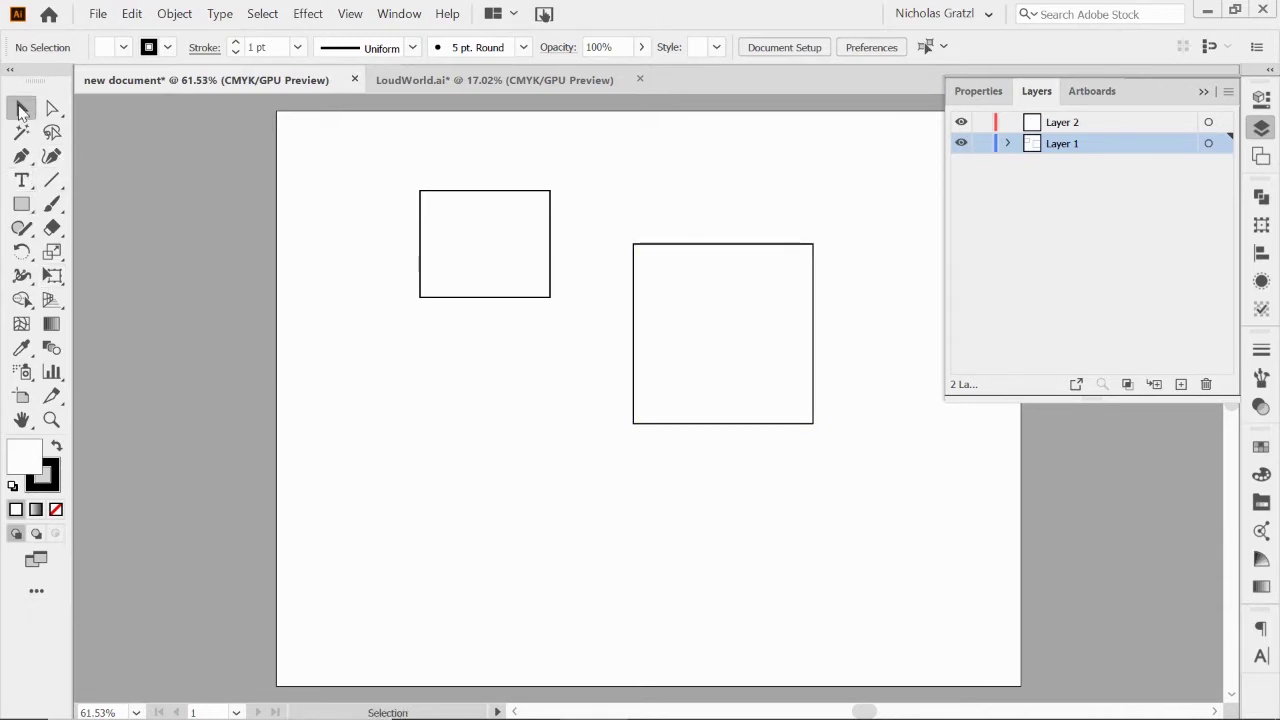
{"action": "left_click", "coordinate": [670, 248]}
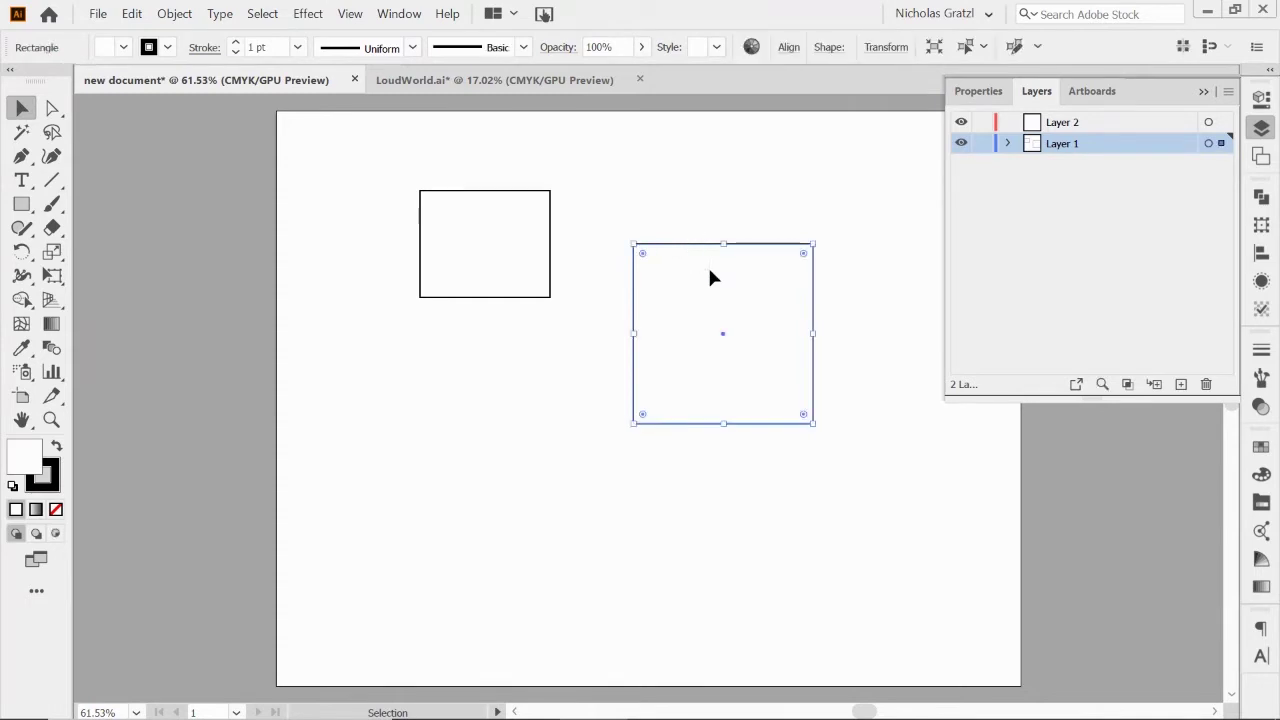
{"action": "left_click_drag", "start_coordinate": [707, 248], "coordinate": [729, 177]}
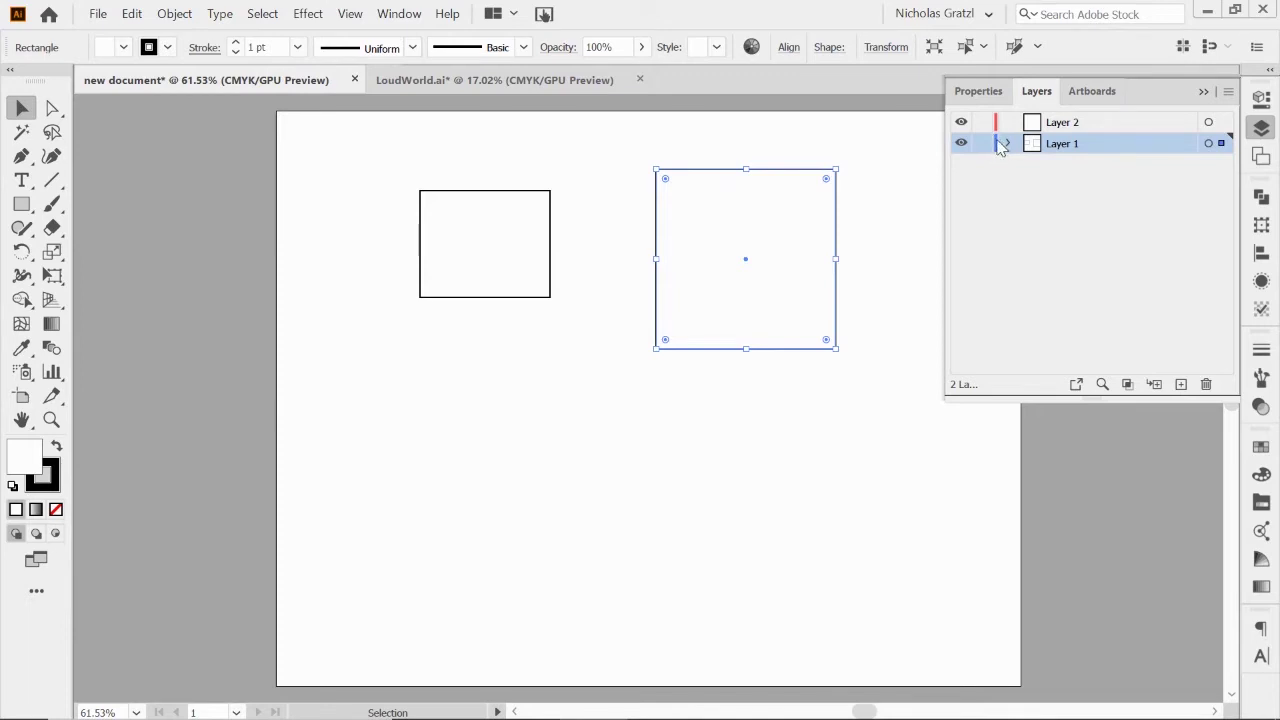
- Select each rectangle in turn and examine how Layer 1 and its contents mark the selected artwork
{"action": "left_click", "coordinate": [518, 298]}
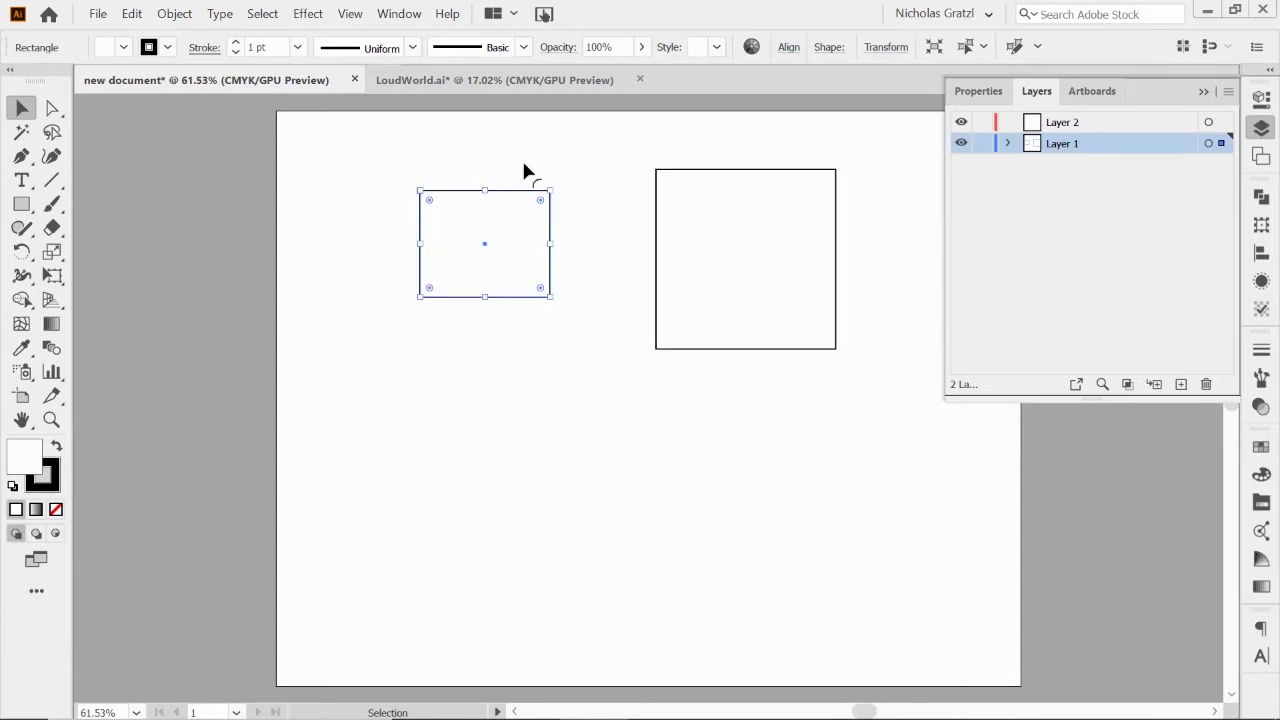
{"action": "left_click", "coordinate": [1009, 144]}
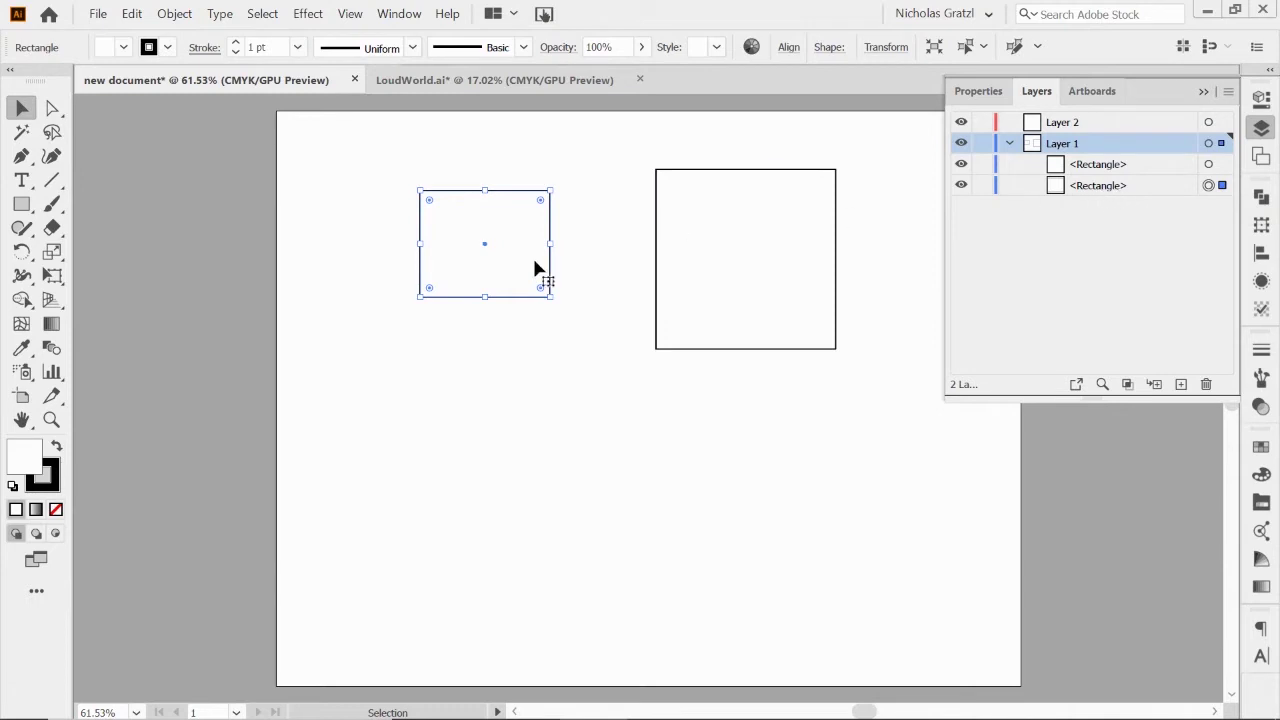
{"action": "left_click", "coordinate": [689, 226]}
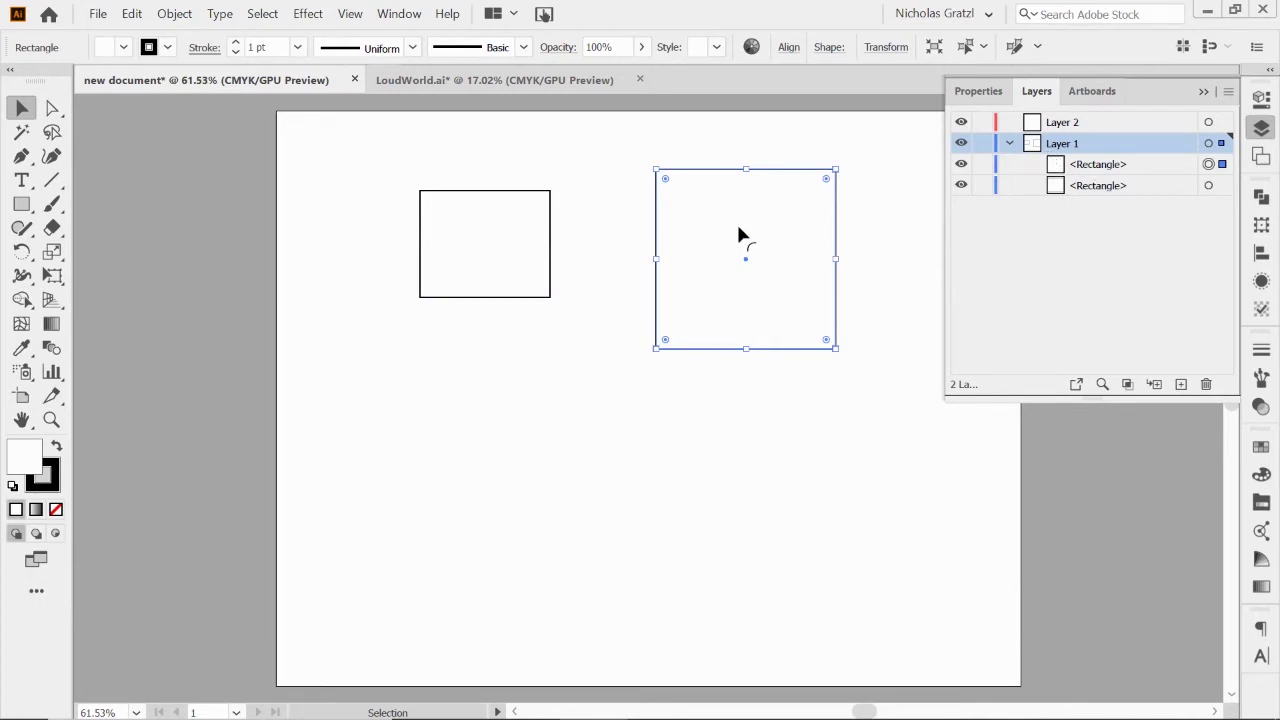
{"action": "left_click_drag", "start_coordinate": [629, 197], "coordinate": [706, 229]}
{"action": "left_click", "coordinate": [1008, 145]}
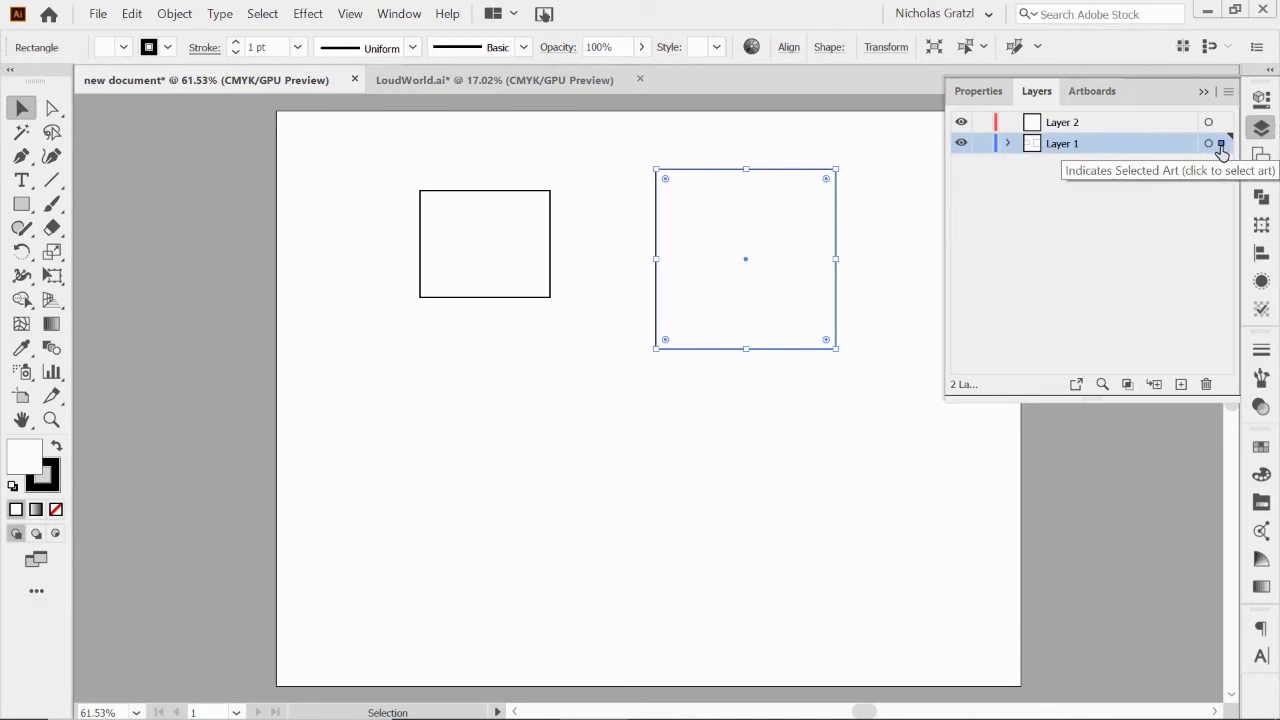
{"action": "left_click", "coordinate": [1005, 145]}
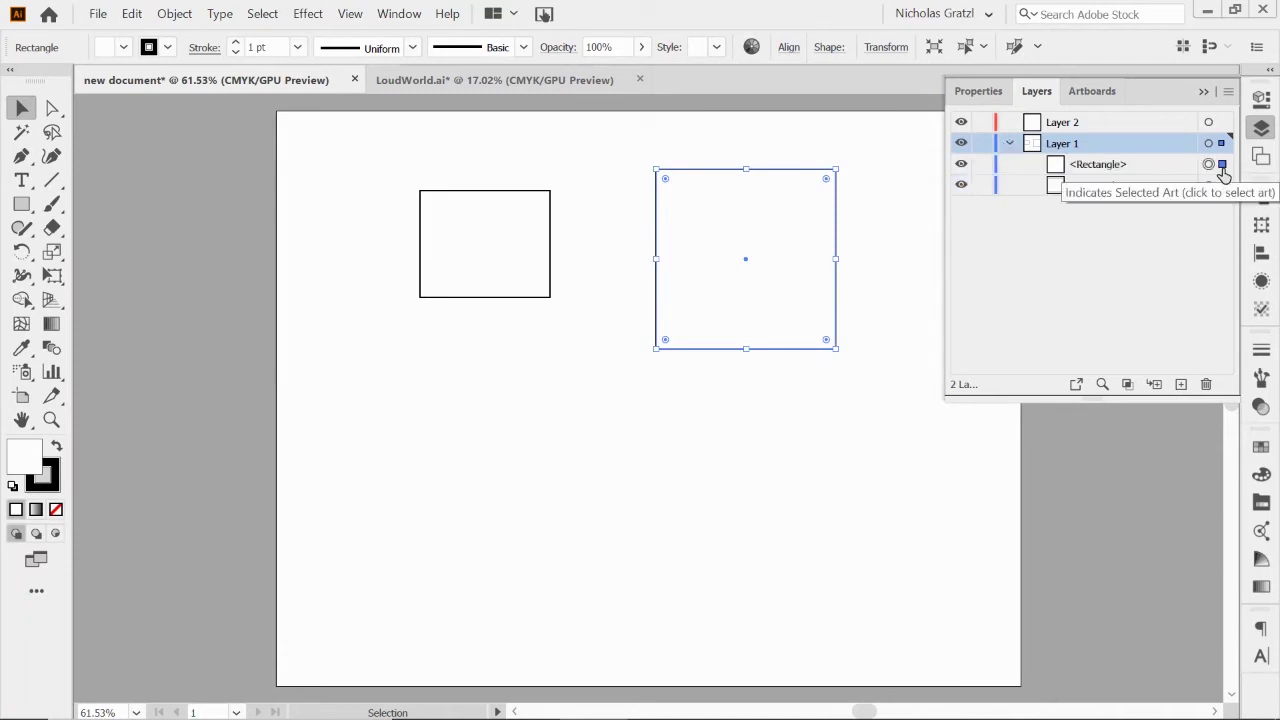
{"action": "left_click", "coordinate": [1167, 166]}
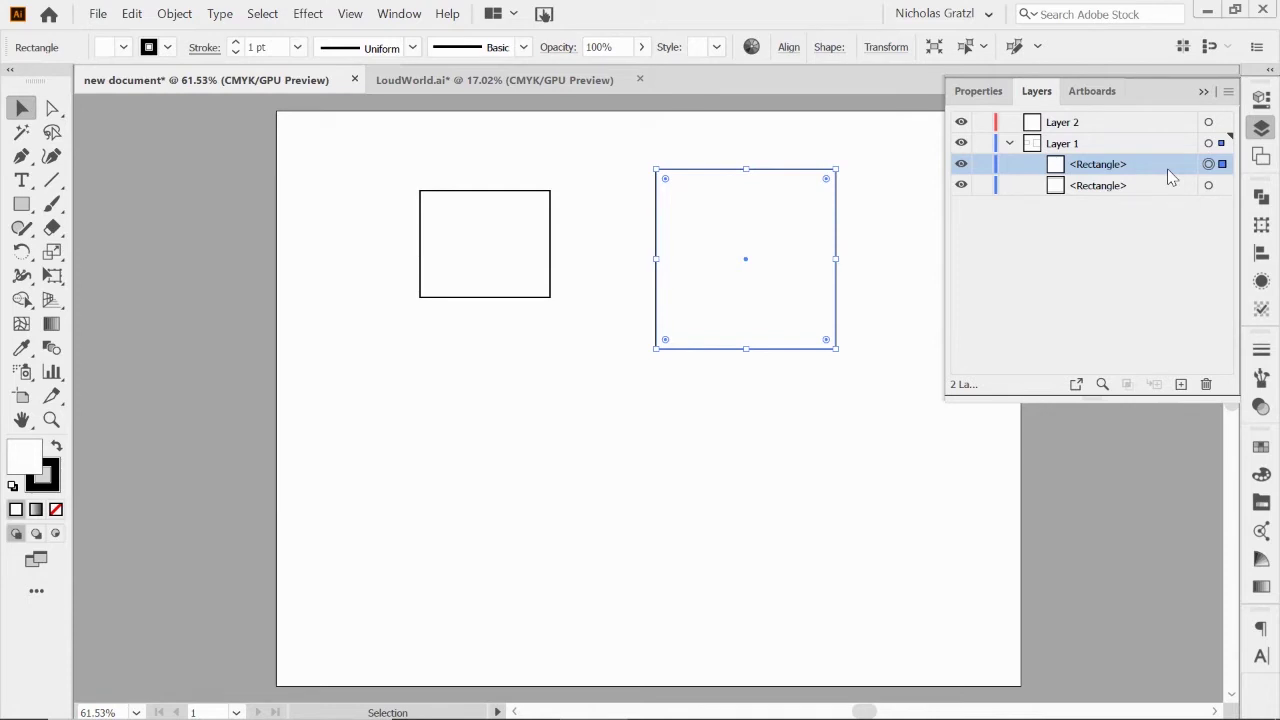
{"action": "left_click", "coordinate": [1010, 143]}
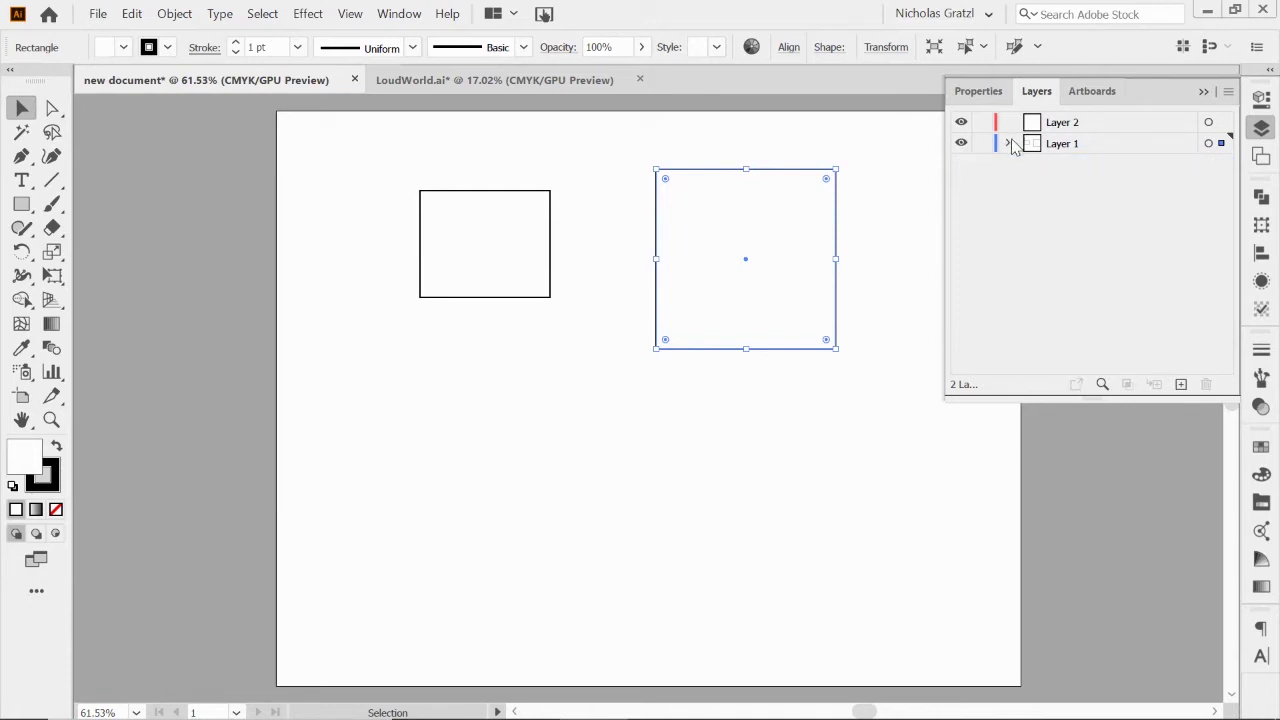
- Make Layer 2 active and draw an ellipse on it below the smaller rectangle
{"action": "left_click", "coordinate": [1060, 122]}
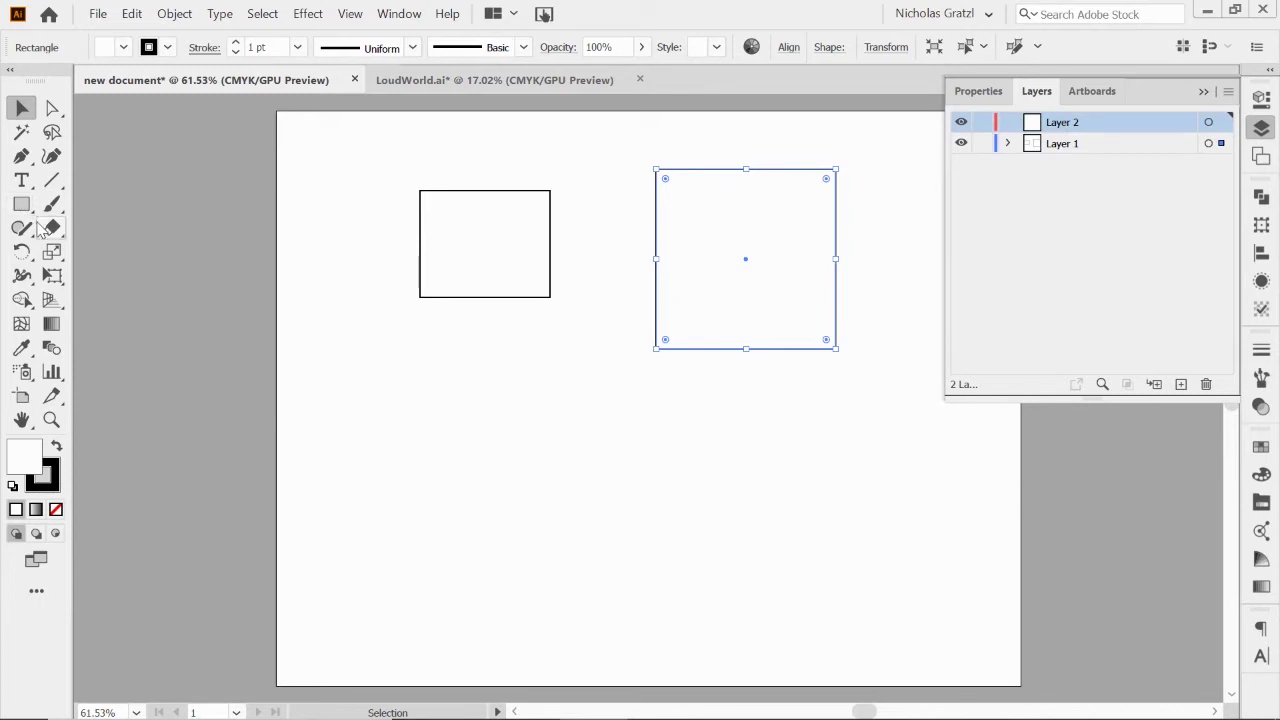
{"action": "key", "text": "l"}
{"action": "left_click_drag", "start_coordinate": [481, 390], "coordinate": [622, 515]}
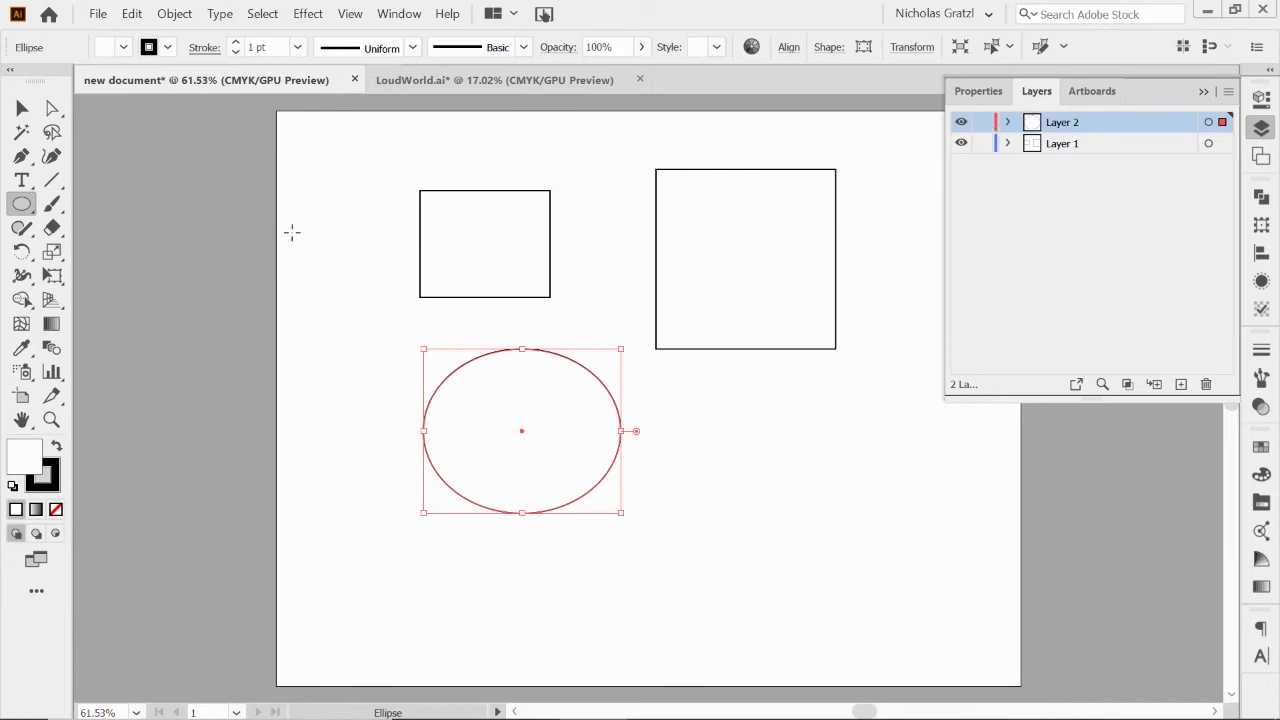
- Select the ellipse and expand Layer 2 to examine its contents and selection marker
{"action": "left_click", "coordinate": [21, 112]}
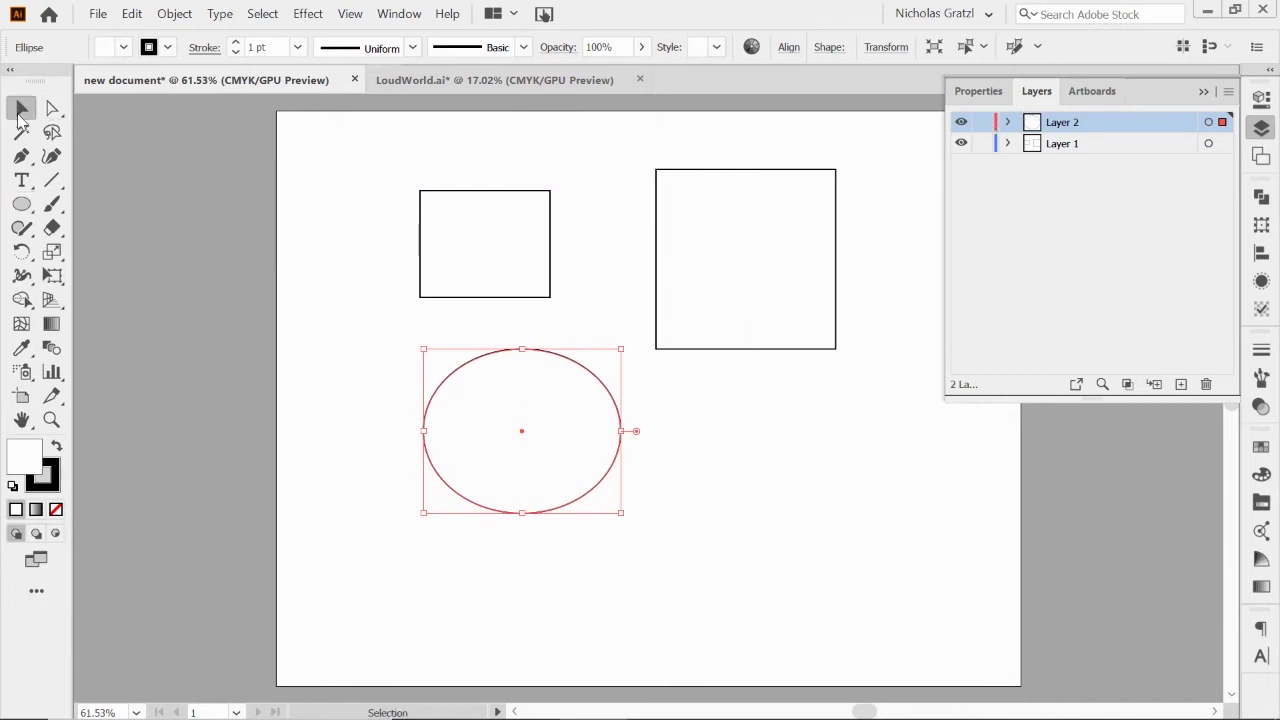
{"action": "left_click", "coordinate": [346, 305]}
{"action": "left_click", "coordinate": [488, 457]}
{"action": "left_click", "coordinate": [1008, 123]}
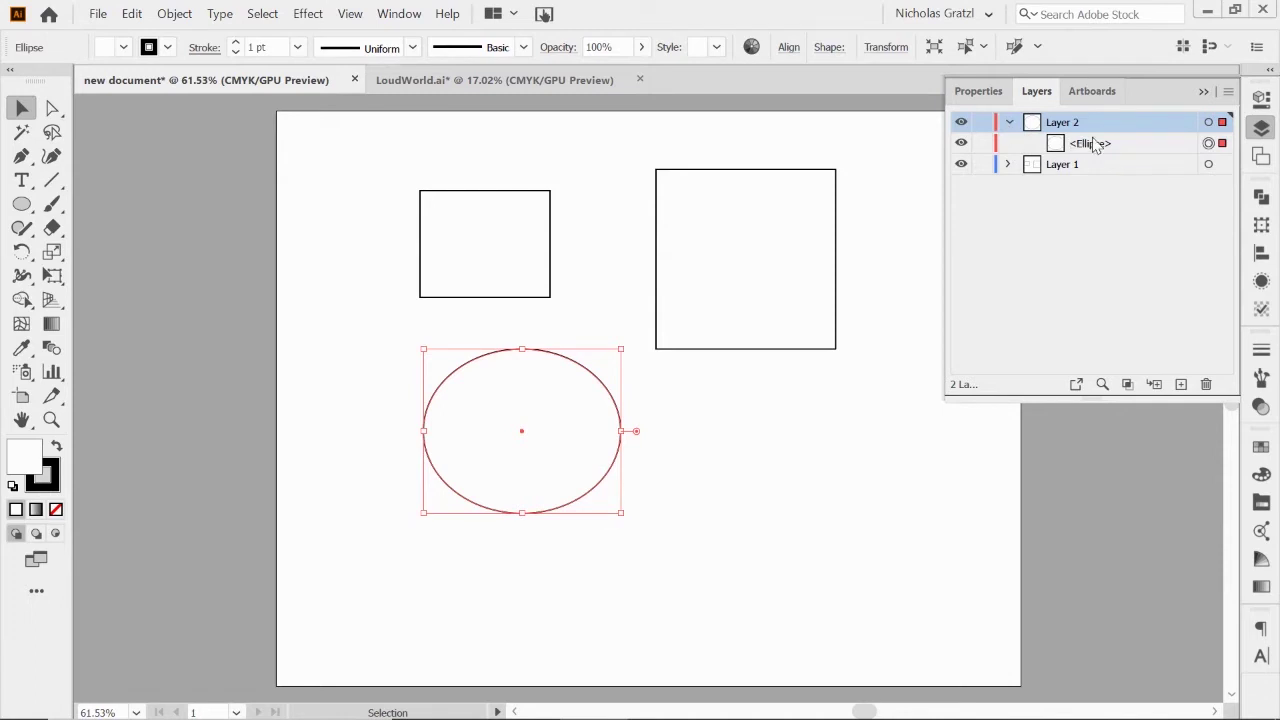
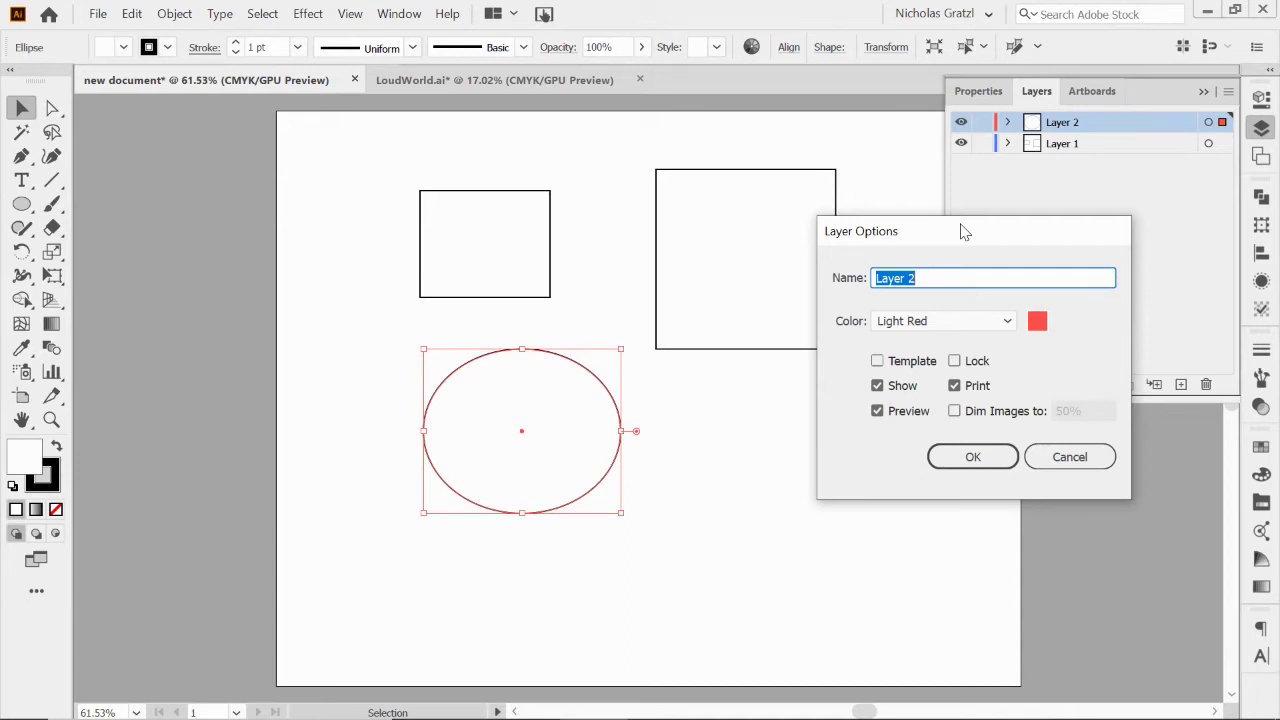
- Try the name "rename", the color Green and the Template option in Layer 2's options, and discard the changes
{"action": "type", "text": "rename"}
{"action": "left_click", "coordinate": [1009, 322]}
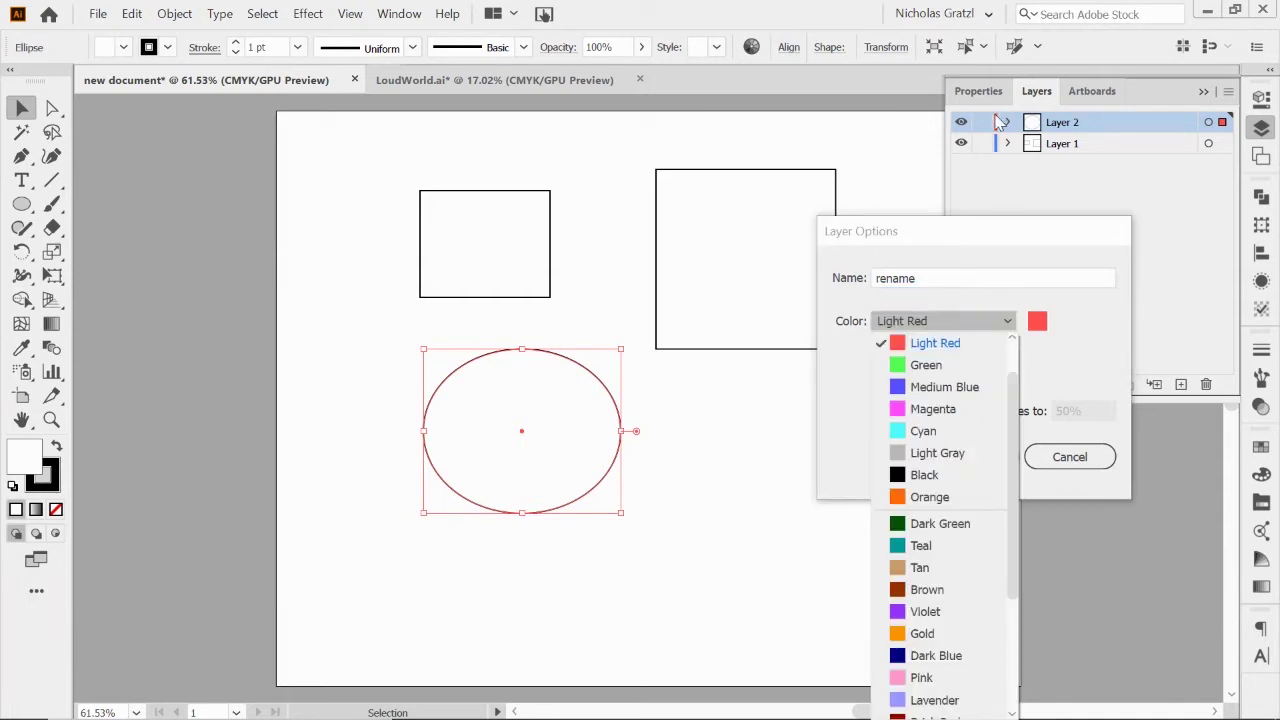
{"action": "left_click", "coordinate": [924, 365]}
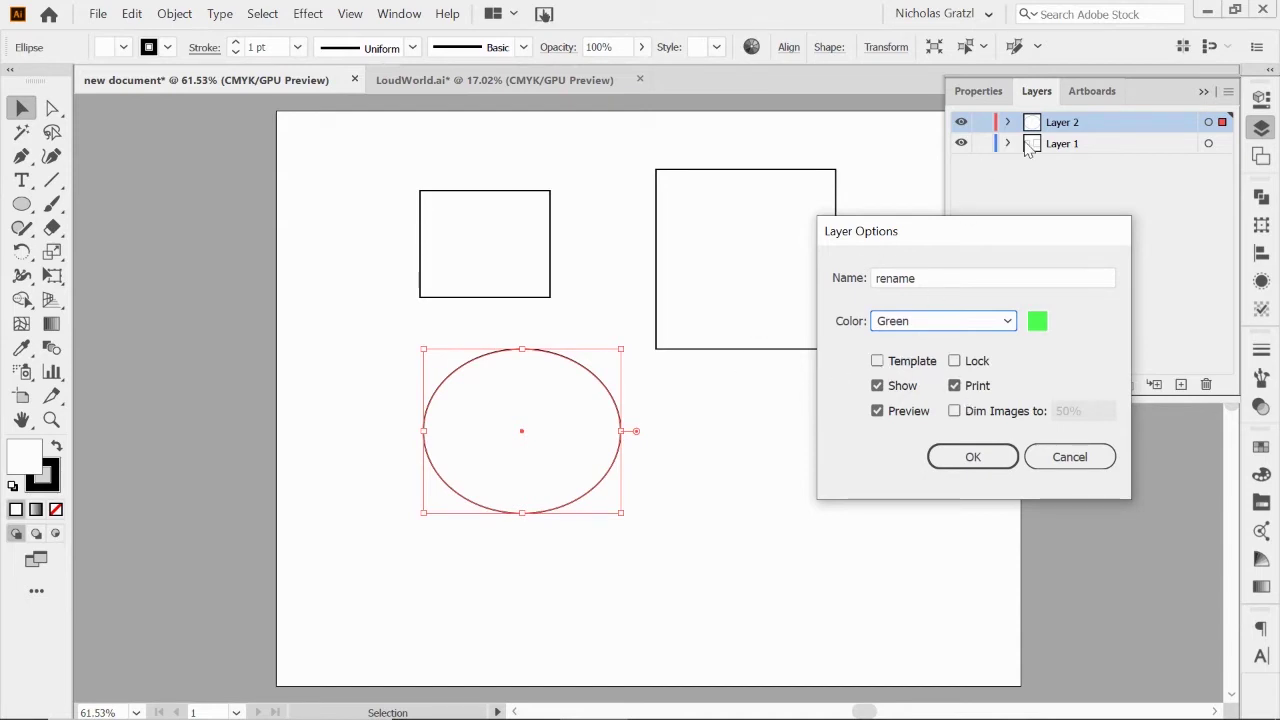
{"action": "left_click", "coordinate": [877, 362]}
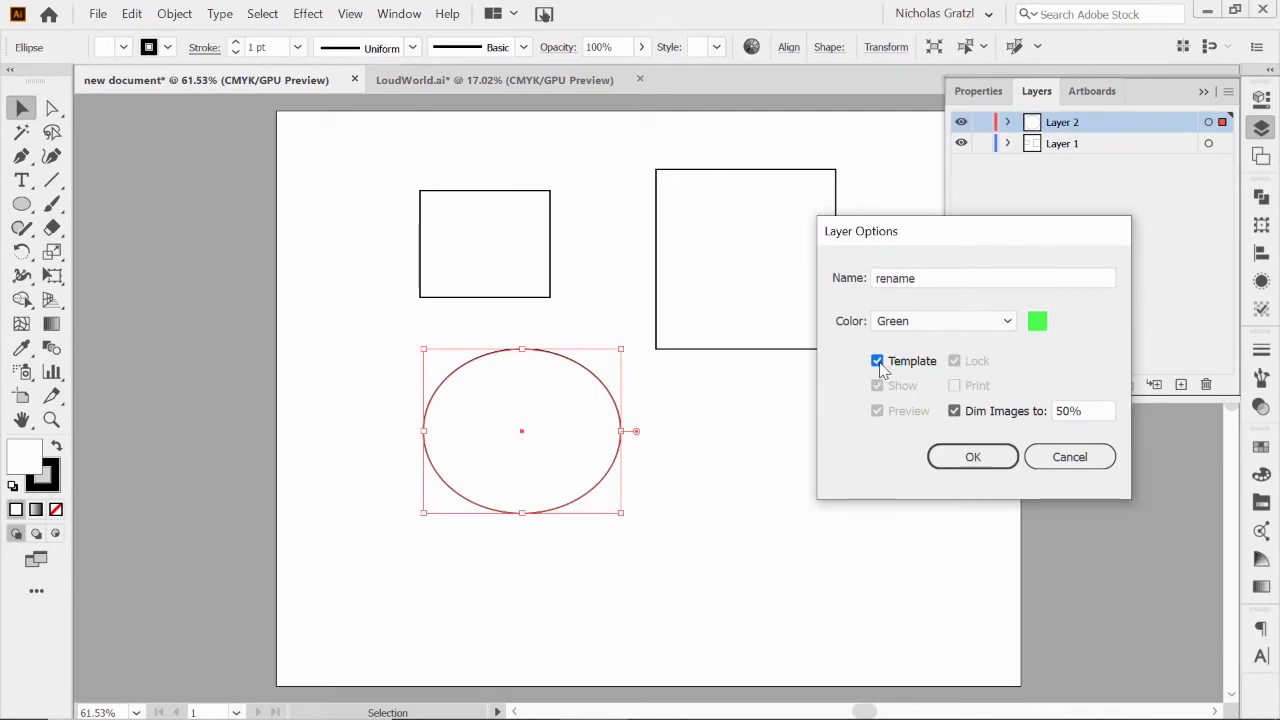
{"action": "left_click", "coordinate": [1070, 462]}
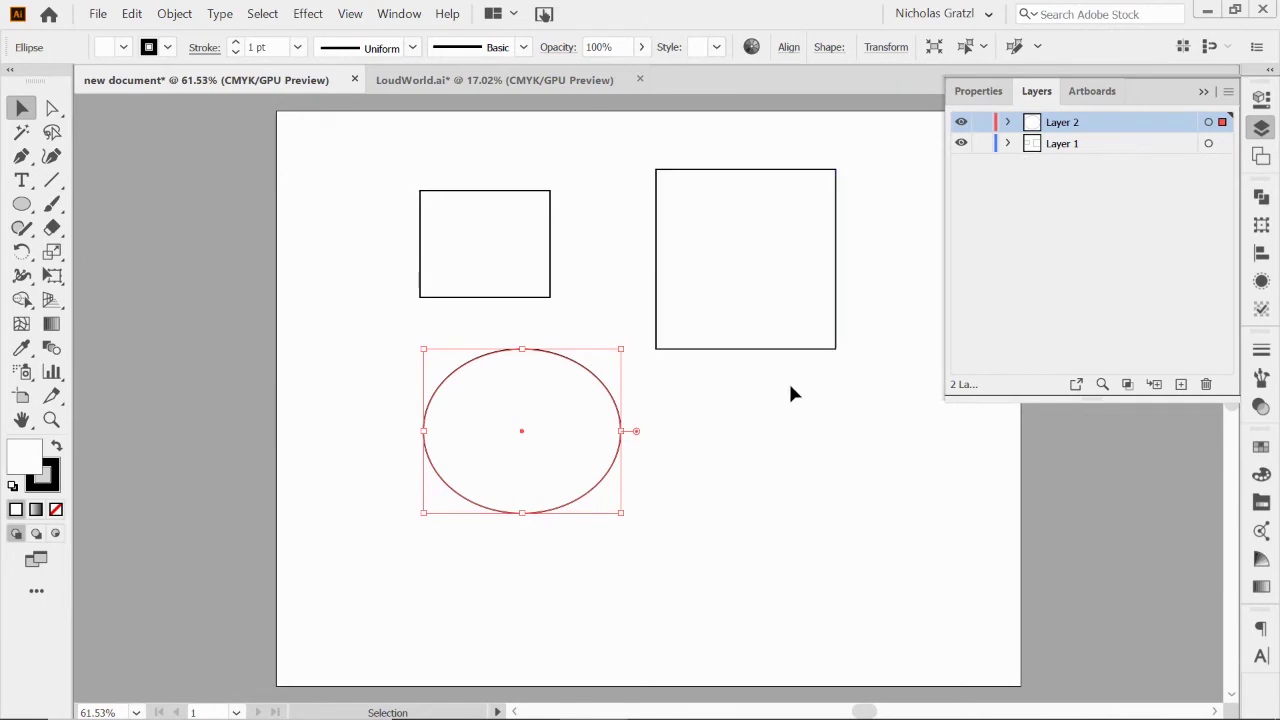
- Show the document's list of artboards and add a second artboard beside the first
{"action": "left_click", "coordinate": [1264, 165]}
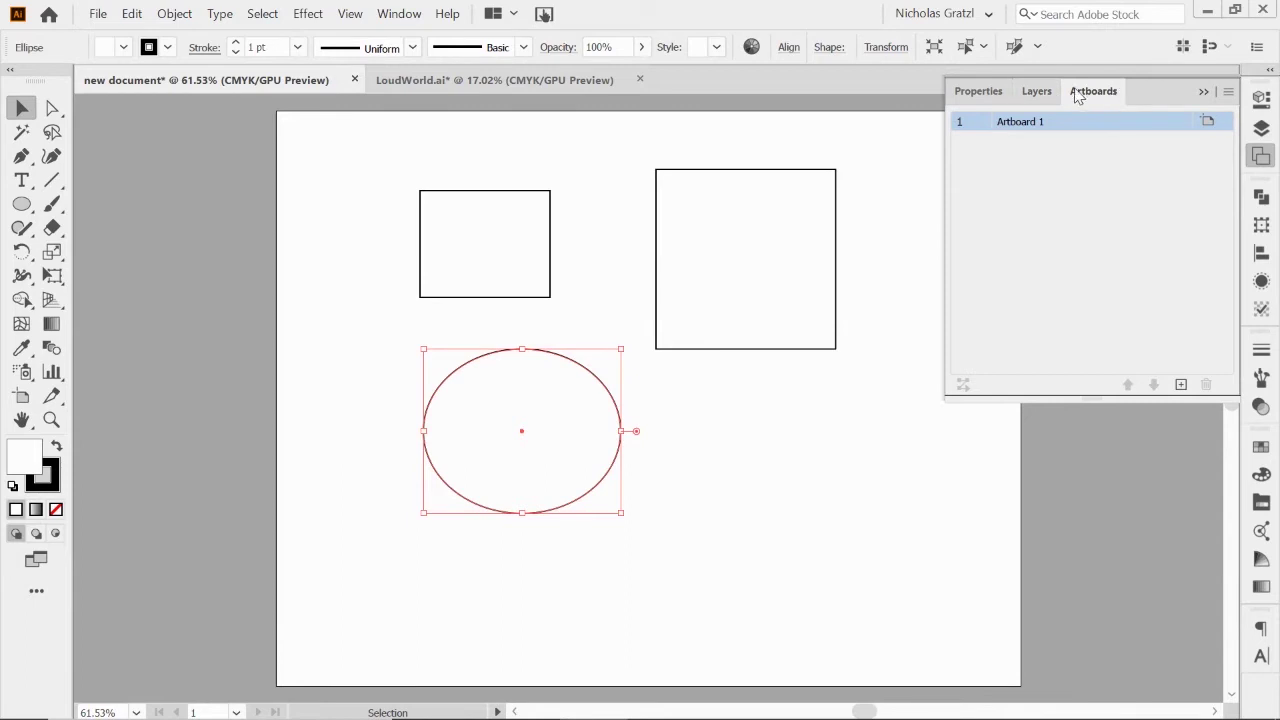
{"action": "left_click", "coordinate": [405, 14]}
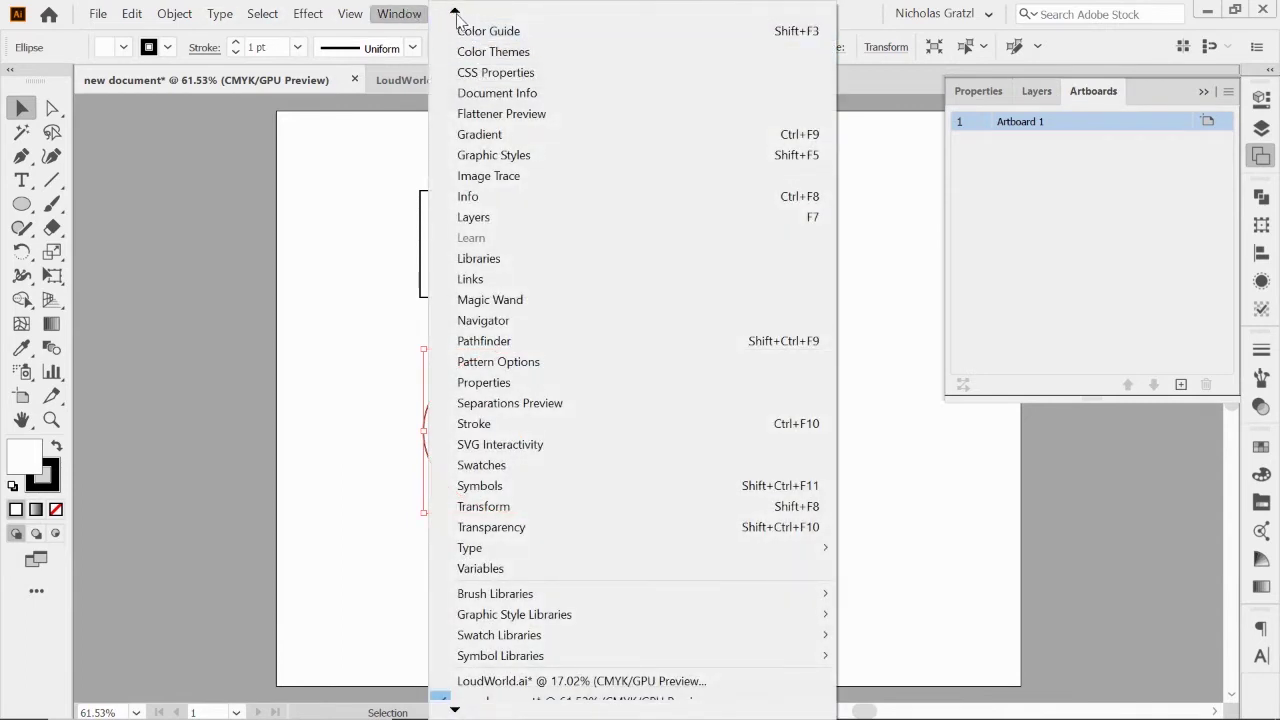
{"action": "scroll", "coordinate": [457, 14], "scroll_direction": "up", "scroll_amount": 1}
{"action": "scroll", "coordinate": [457, 14], "scroll_direction": "up", "scroll_amount": 3}
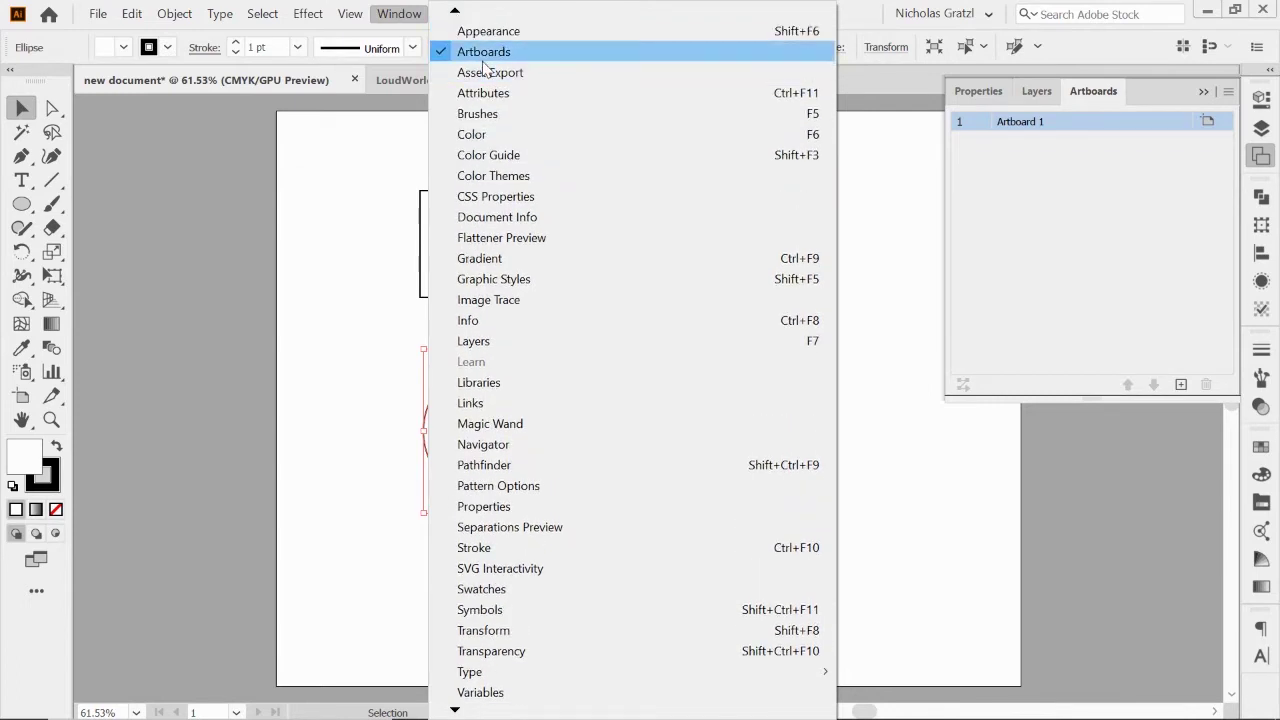
{"action": "left_click", "coordinate": [1122, 193]}
{"action": "left_click", "coordinate": [1066, 127]}
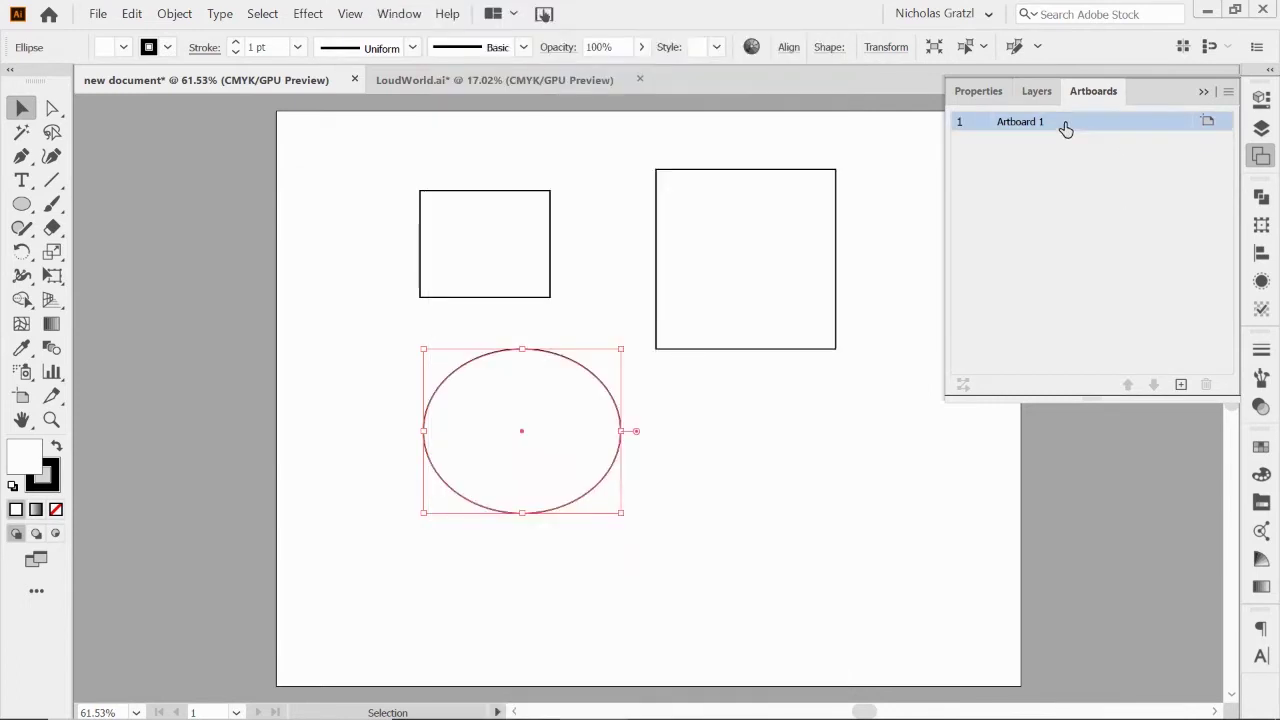
{"action": "left_click", "coordinate": [1181, 385]}
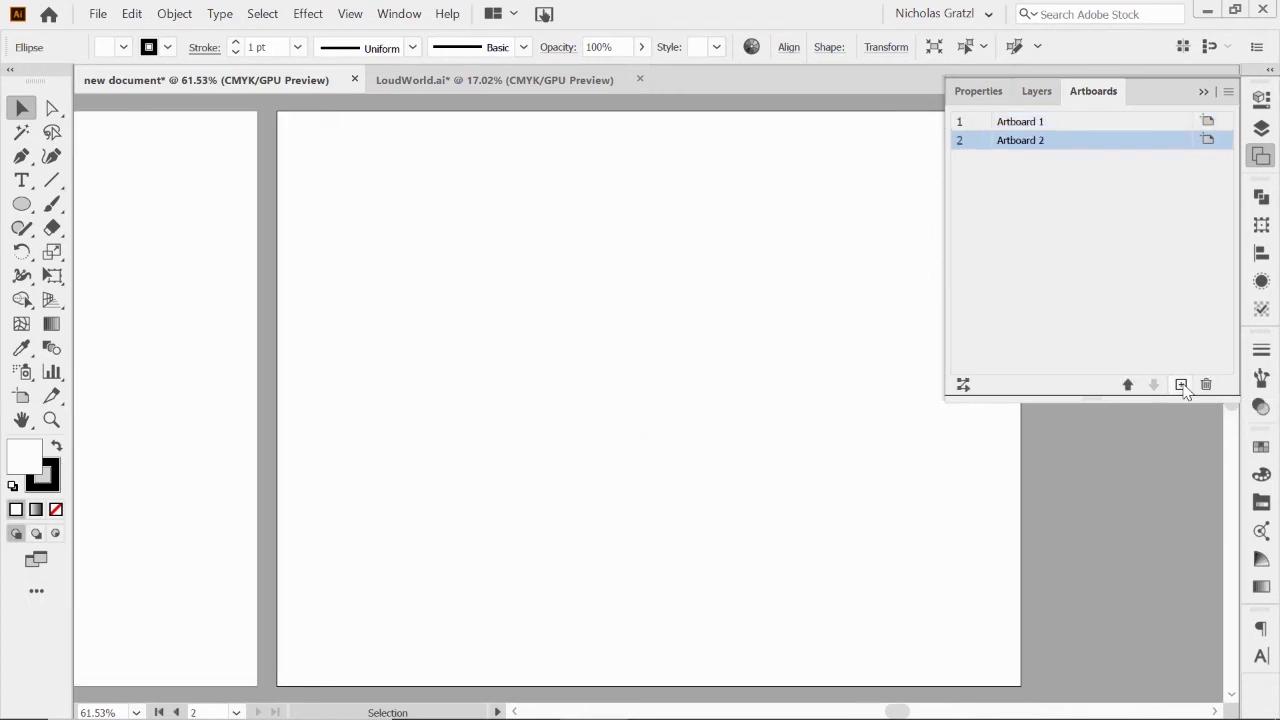
{"action": "key", "text": "ctrl+minus"}
{"action": "key", "text": "ctrl+minus"}
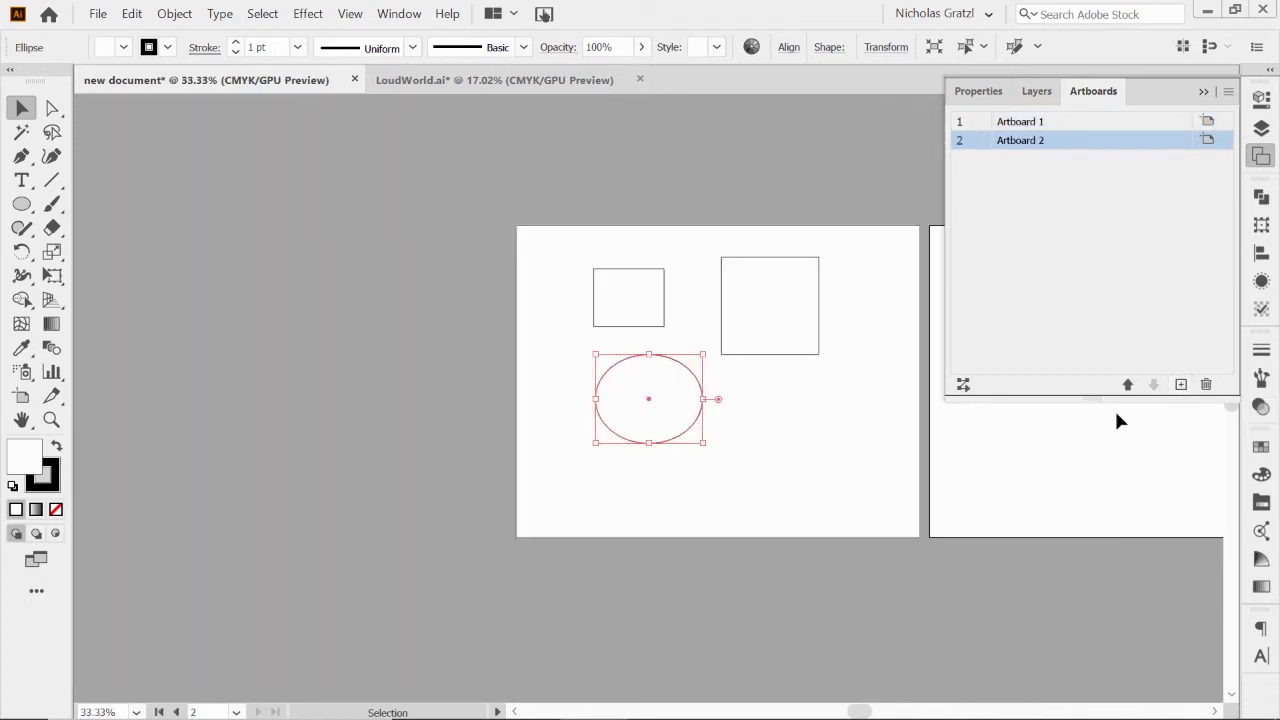
{"action": "scroll", "coordinate": [1030, 480], "scroll_direction": "right", "scroll_amount": 5}
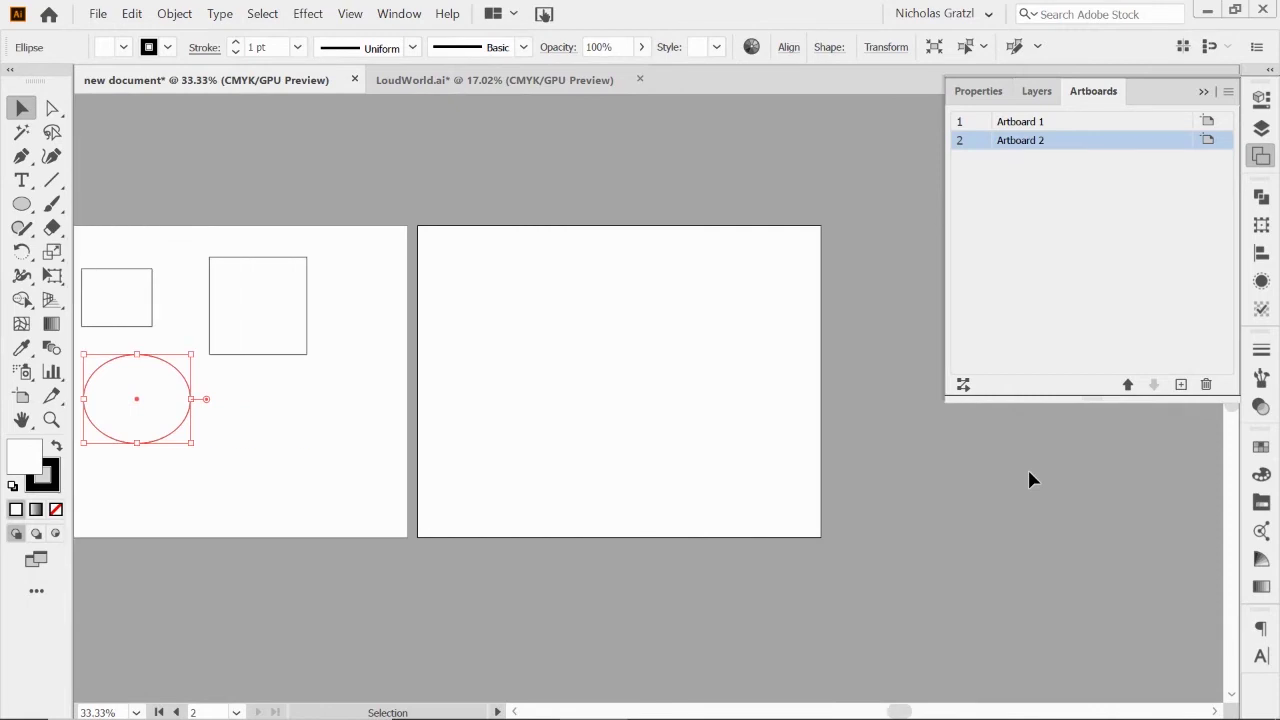
{"action": "scroll", "coordinate": [1030, 480], "scroll_direction": "left", "scroll_amount": 2}
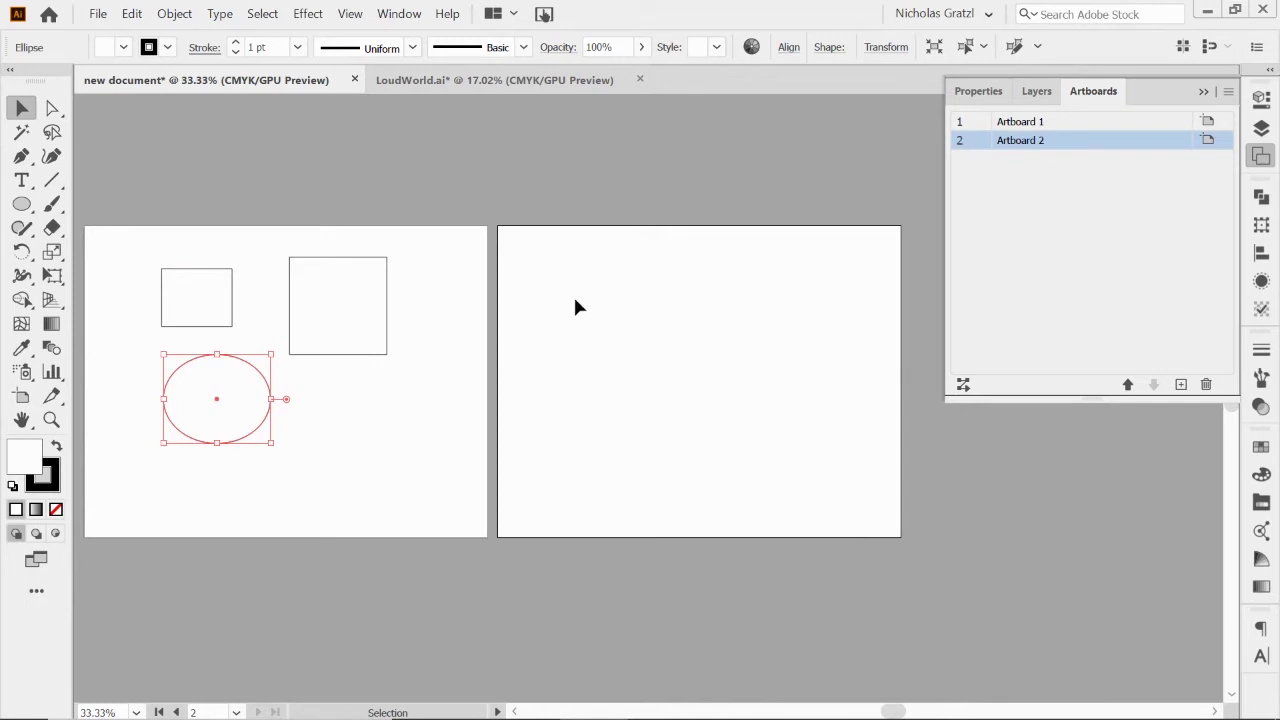
- Add a third and a fourth artboard in a row with the existing two
{"action": "left_click", "coordinate": [1185, 387]}
{"action": "left_click", "coordinate": [1185, 387]}
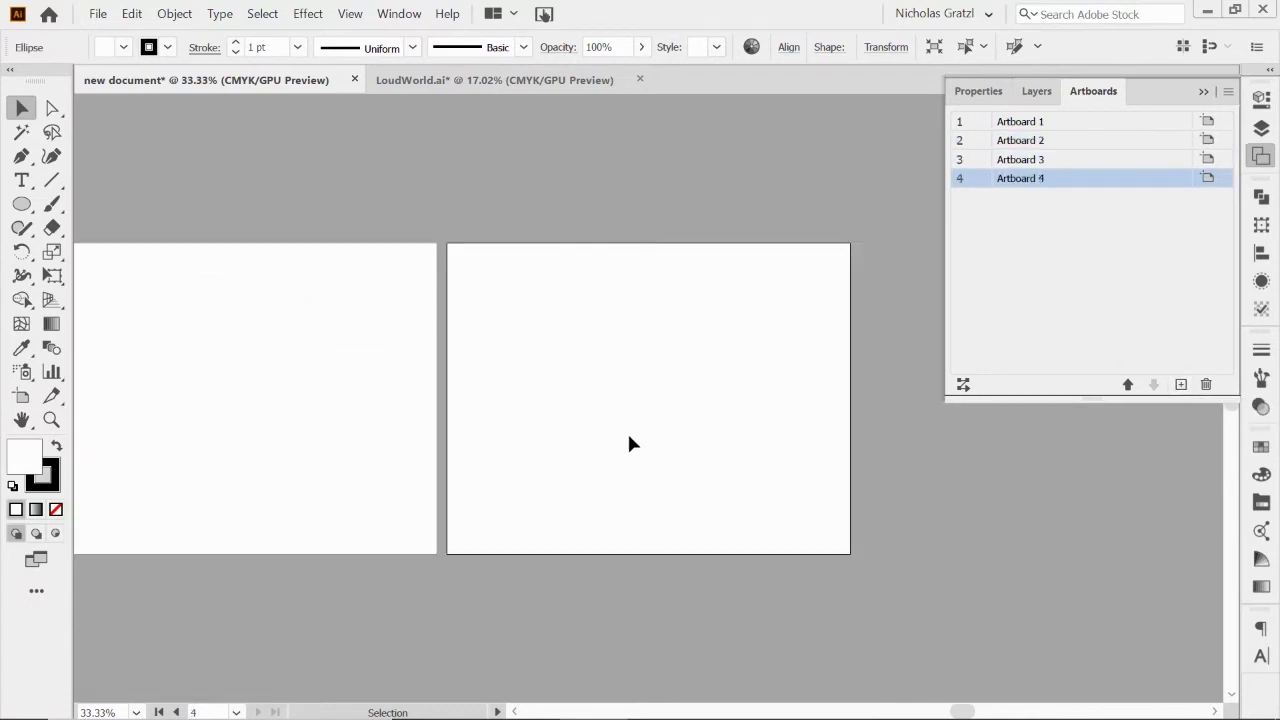
{"action": "key", "text": "ctrl+minus"}
{"action": "key", "text": "ctrl+minus"}
{"action": "scroll", "coordinate": [627, 443], "scroll_direction": "right", "scroll_amount": 3}
{"action": "scroll", "coordinate": [627, 443], "scroll_direction": "down", "scroll_amount": 2}
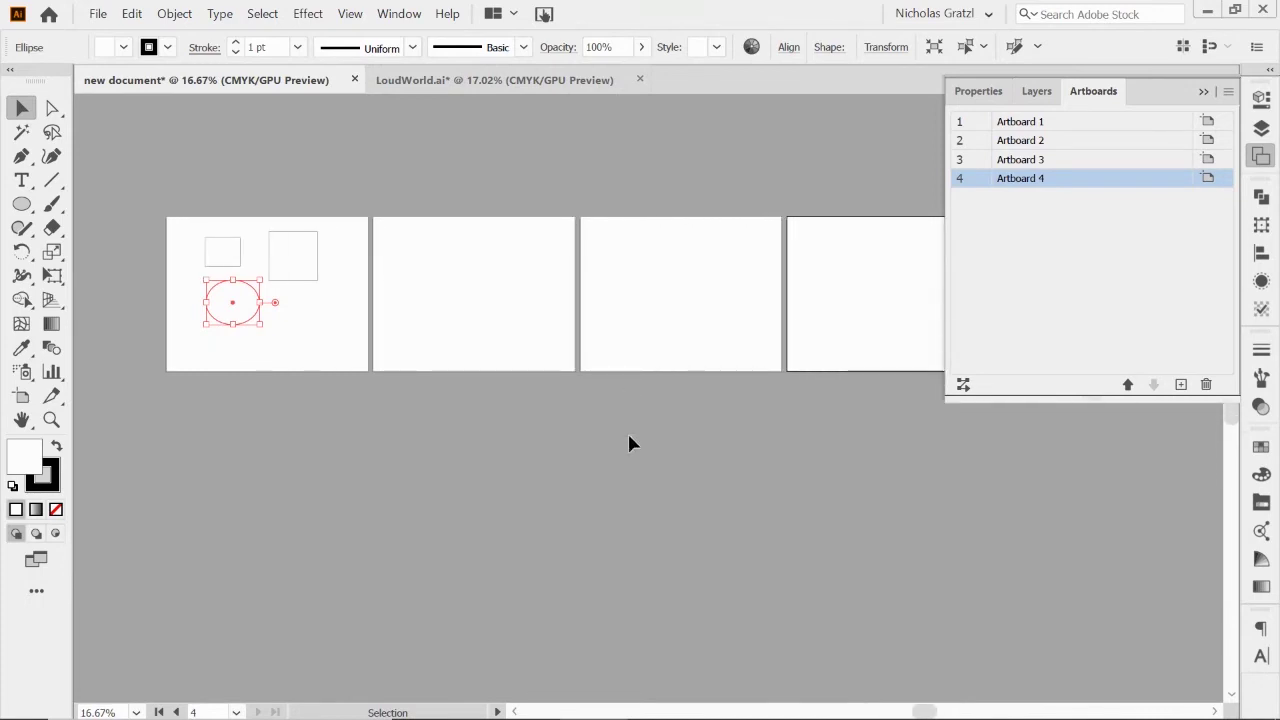
{"action": "scroll", "coordinate": [629, 437], "scroll_direction": "up", "scroll_amount": 3}
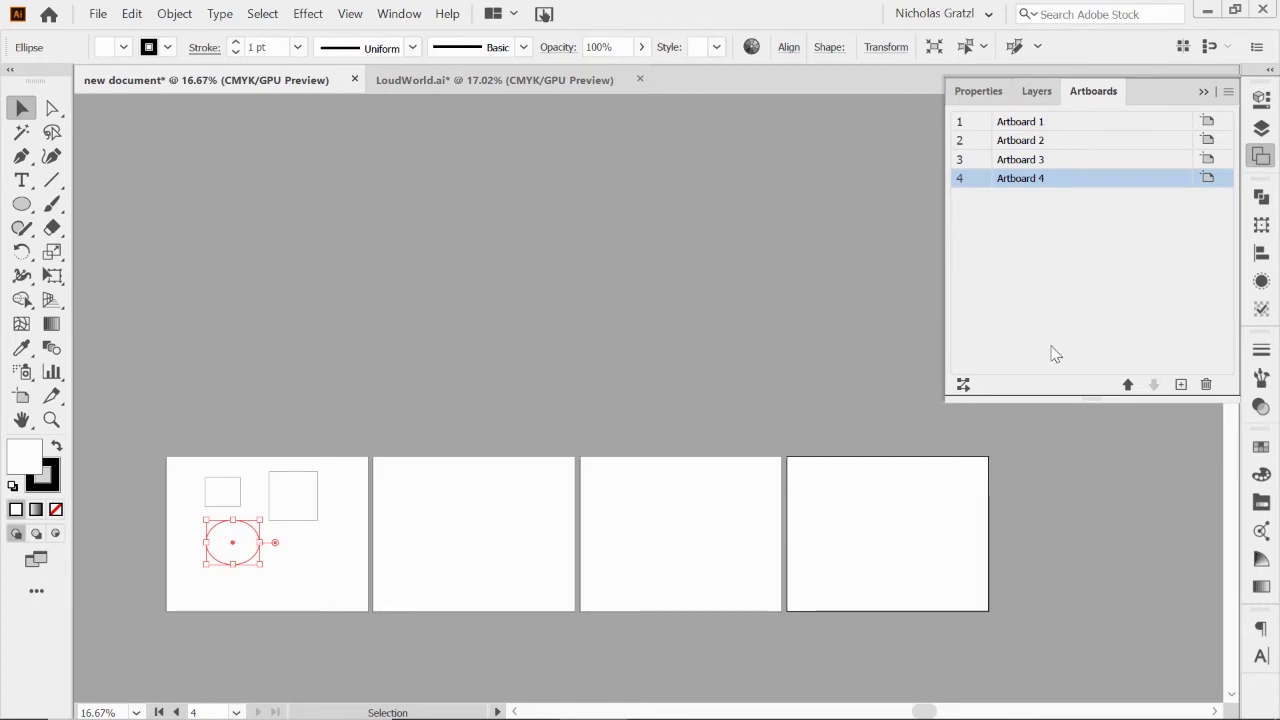
- Move the larger rectangle onto Artboard 2 and the smaller one onto Artboard 3, reshaping the smaller one tall and narrow
{"action": "double_click", "coordinate": [1020, 124]}
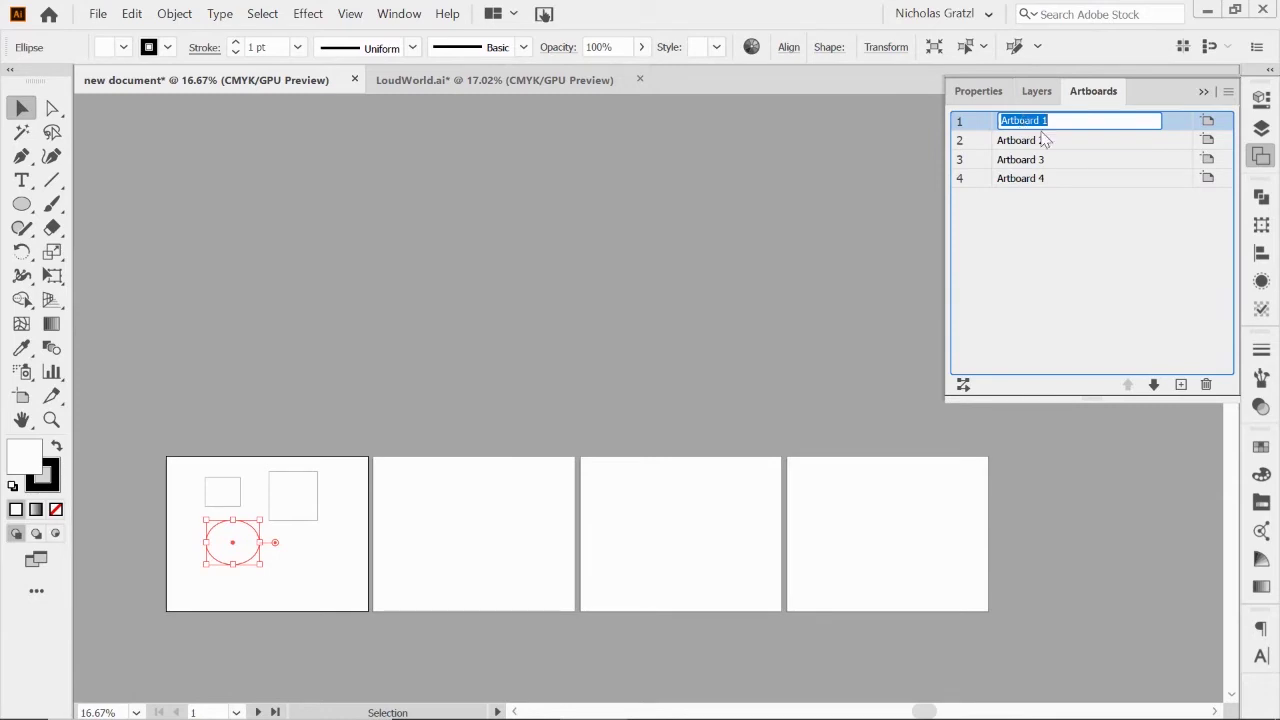
{"action": "left_click", "coordinate": [1064, 147]}
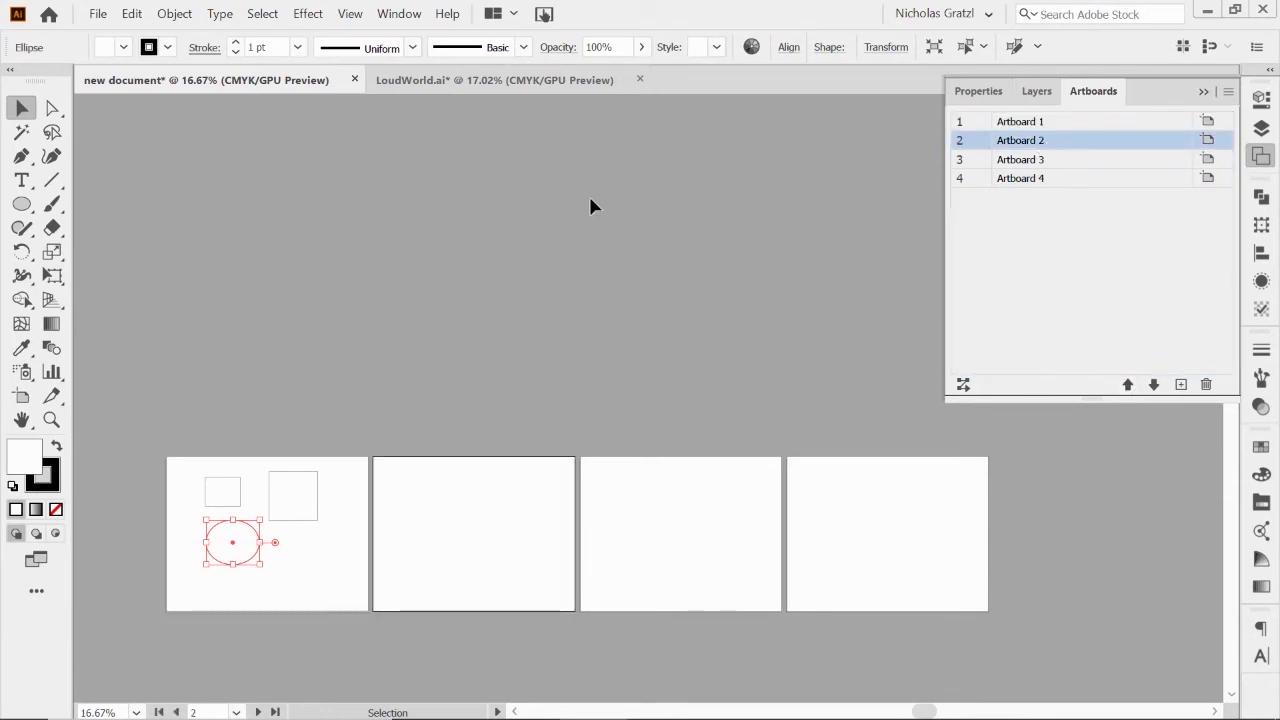
{"action": "left_click_drag", "start_coordinate": [289, 521], "coordinate": [472, 557]}
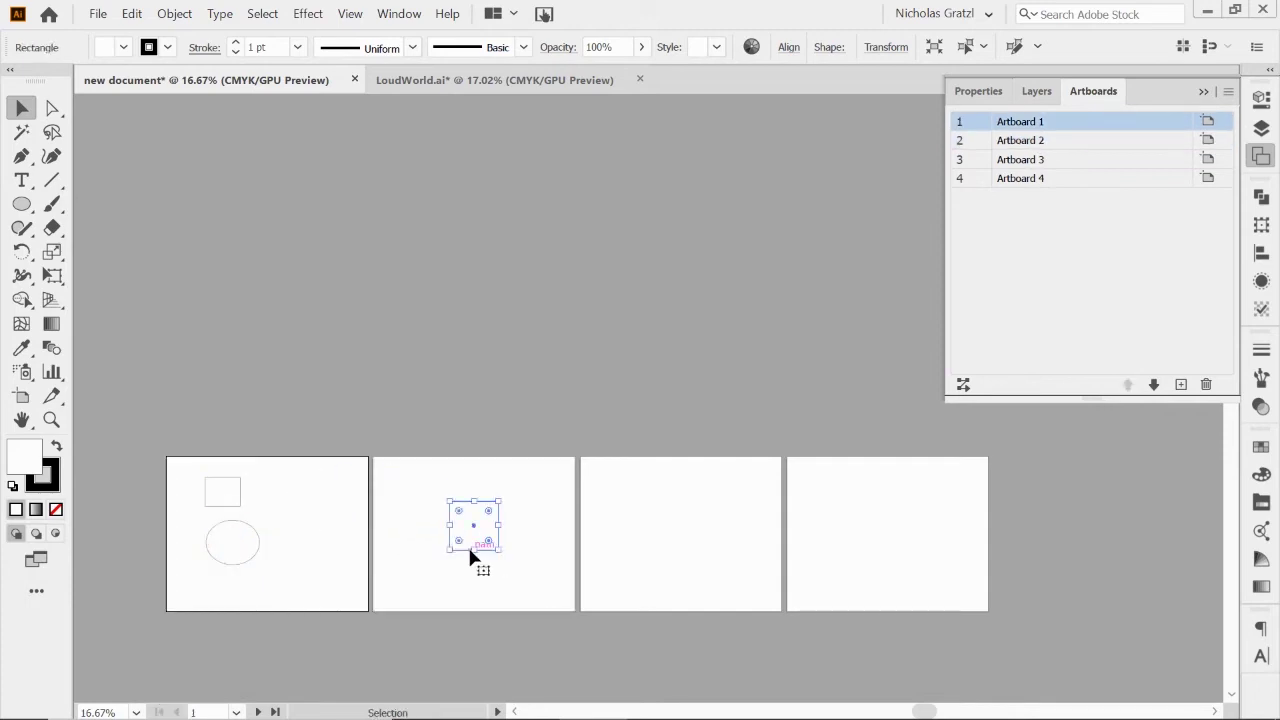
{"action": "left_click", "coordinate": [506, 593]}
{"action": "mouse_move", "coordinate": [238, 485]}
{"action": "left_mouse_down"}
{"action": "mouse_move", "coordinate": [668, 505]}
{"action": "mouse_move", "coordinate": [682, 523]}
{"action": "mouse_move", "coordinate": [699, 501]}
{"action": "mouse_move", "coordinate": [690, 596]}
{"action": "left_mouse_up"}
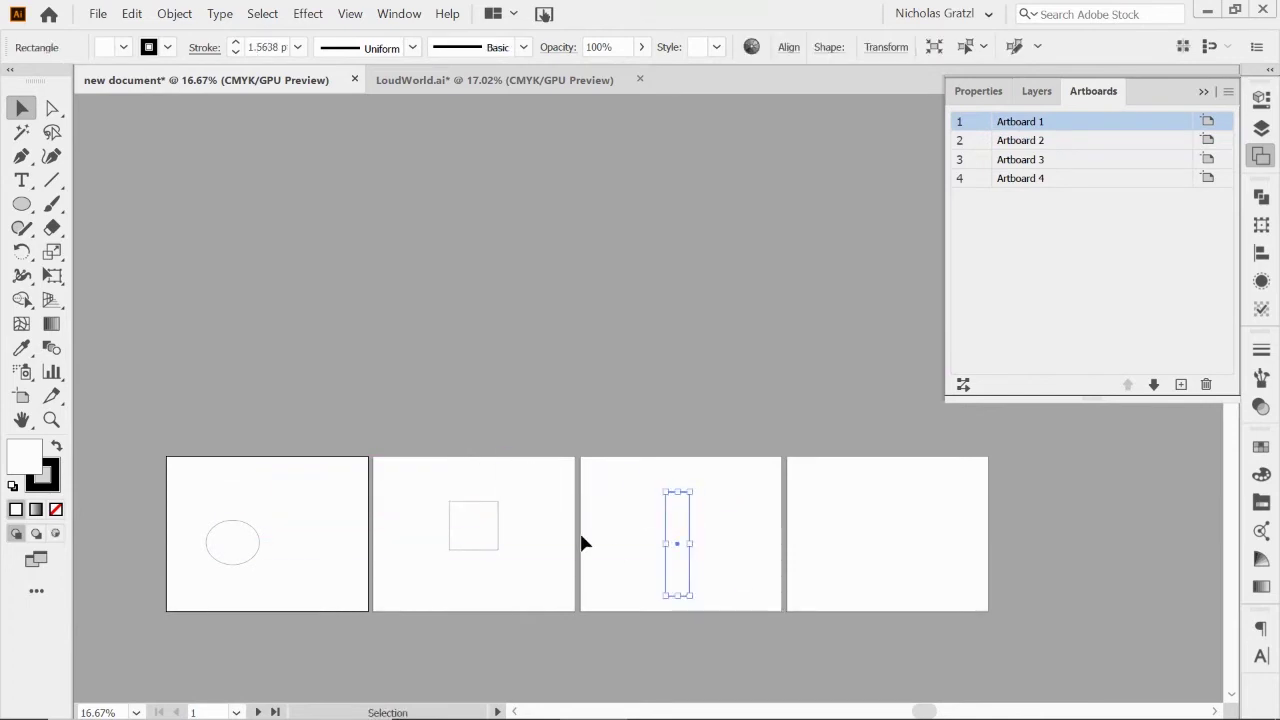
{"action": "left_click", "coordinate": [601, 542]}
- Select the artwork on different artboards and compare how the layer list and the artboard list mark each selection
{"action": "left_click", "coordinate": [248, 561]}
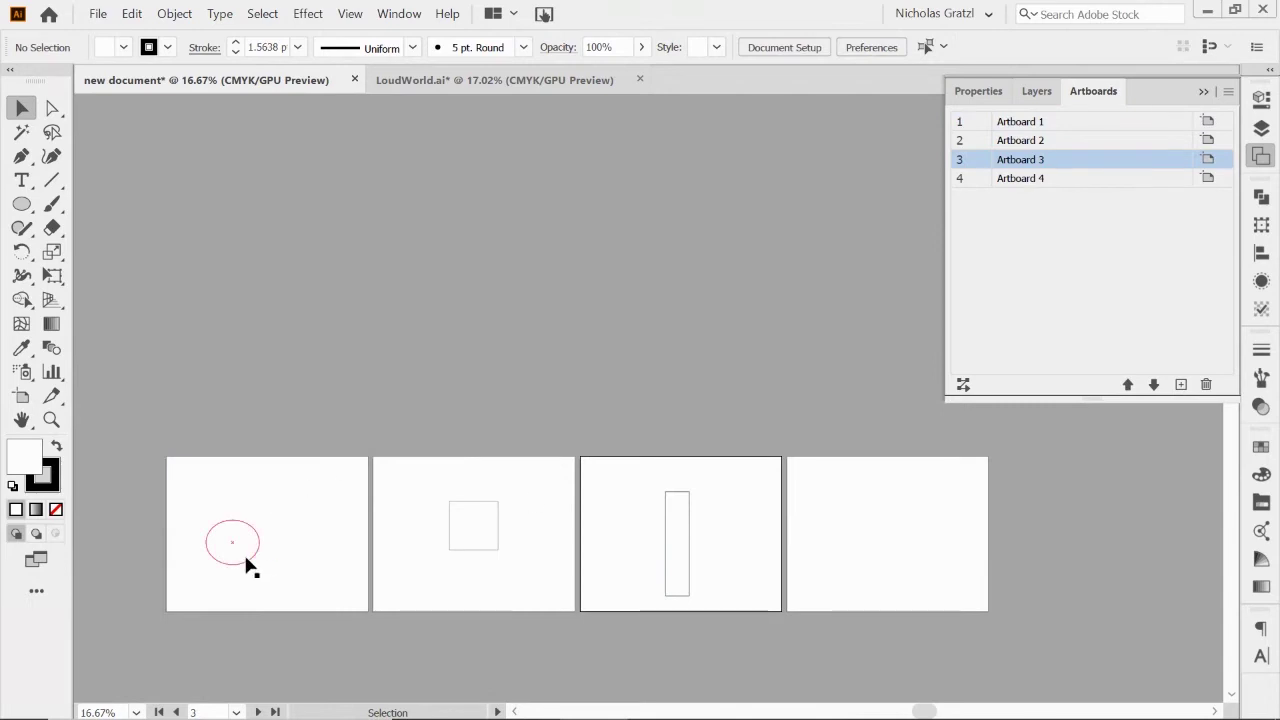
{"action": "left_click", "coordinate": [499, 516]}
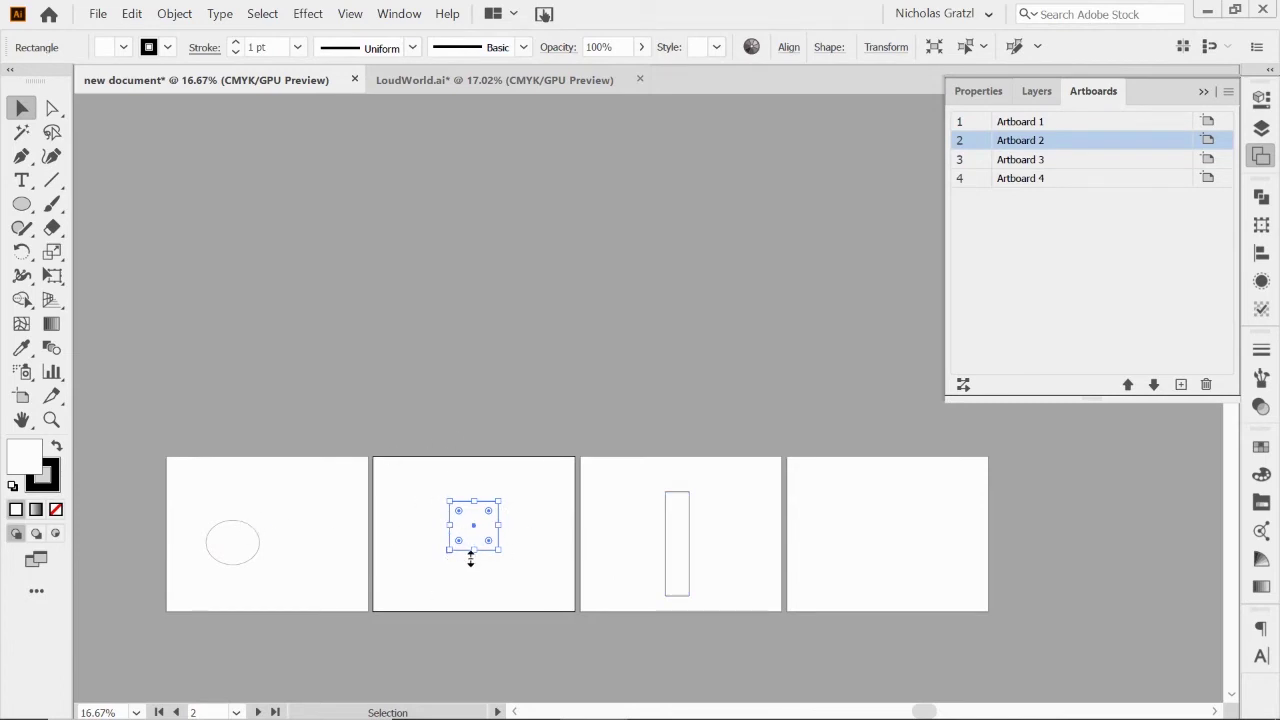
{"action": "left_click", "coordinate": [1042, 90]}
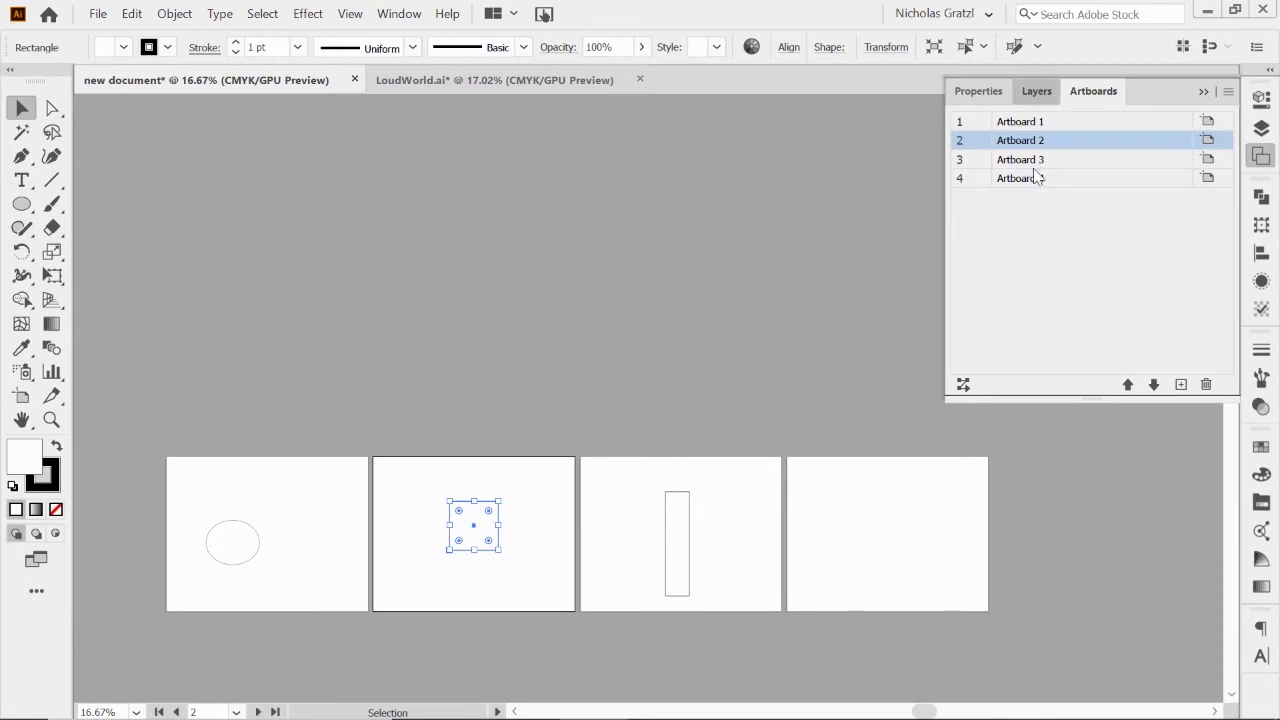
{"action": "left_click", "coordinate": [1092, 90]}
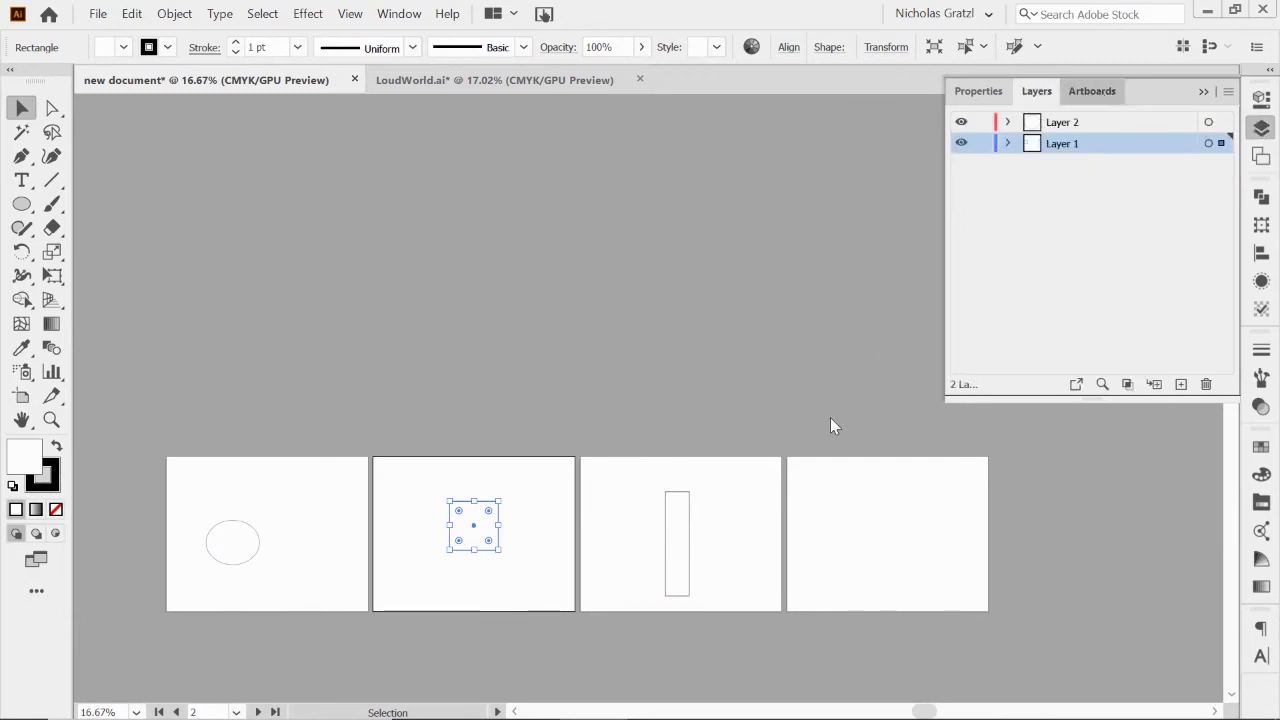
{"action": "left_click", "coordinate": [688, 528]}
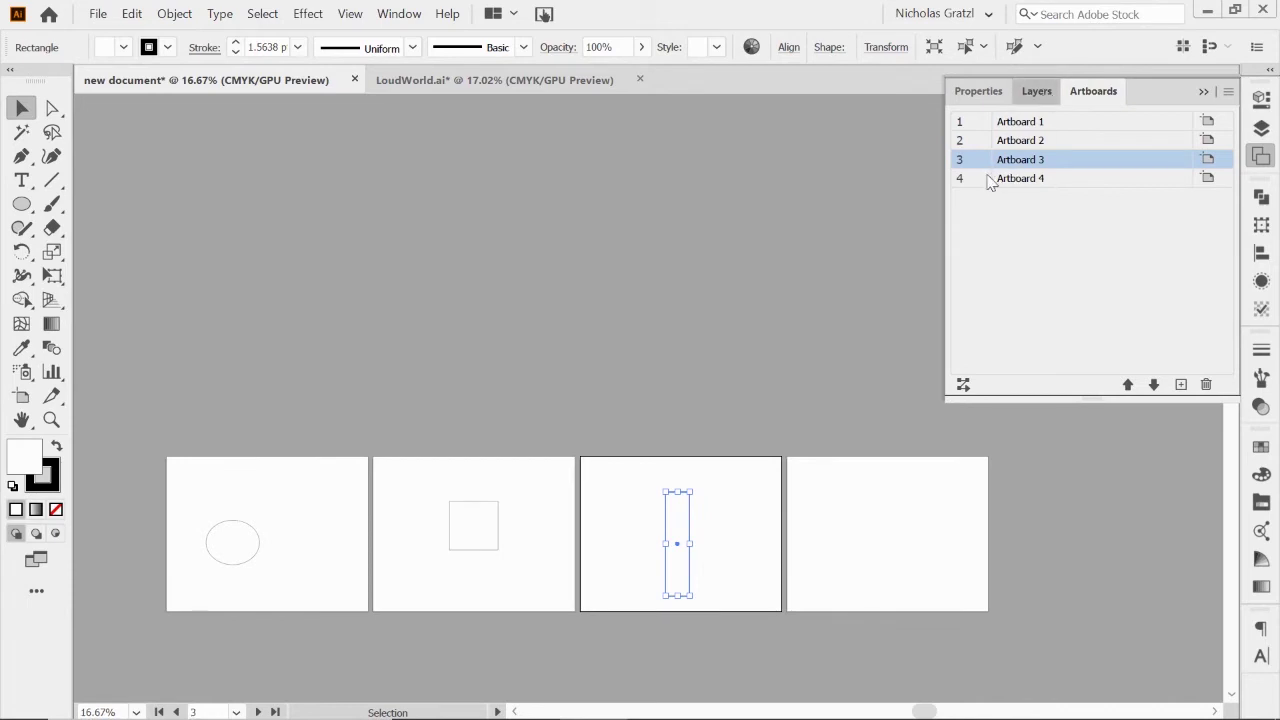
{"action": "key", "text": "F7"}
{"action": "left_click", "coordinate": [1080, 96]}
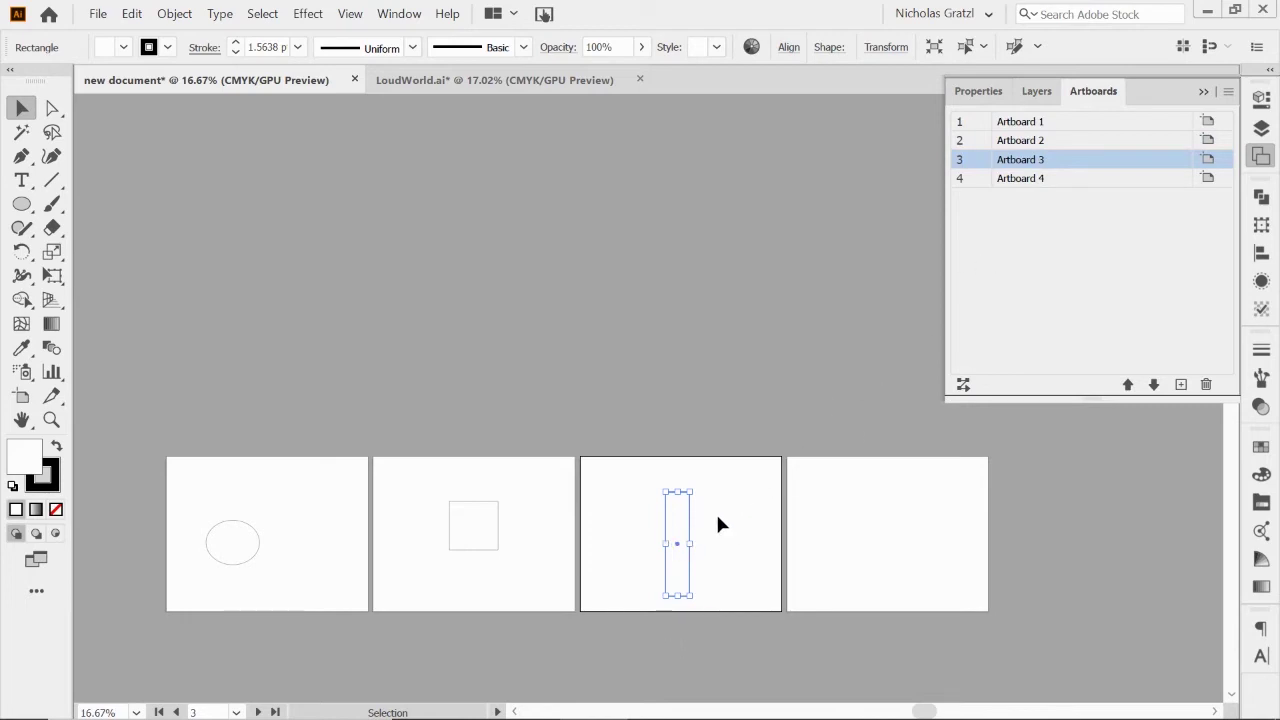
- Select the square and the tall rectangle, and pick blank areas of Artboards 3 and 1, examining which artboard becomes active
{"action": "left_click", "coordinate": [495, 544]}
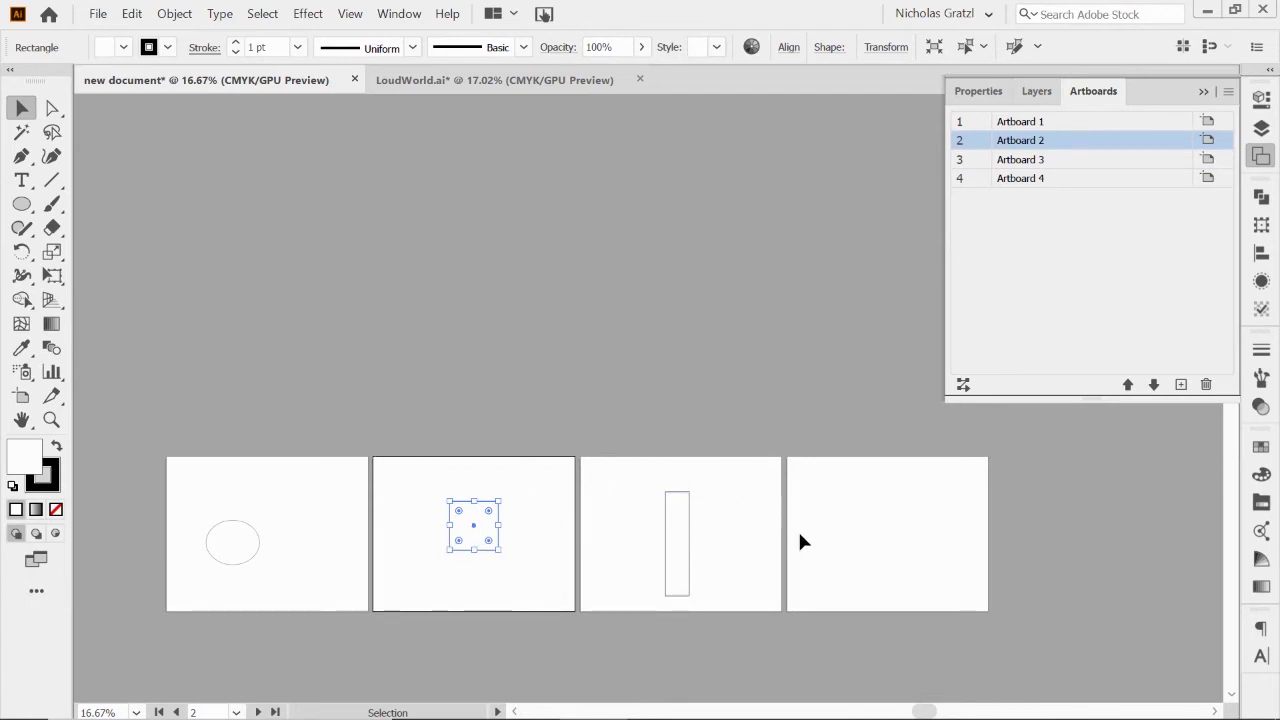
{"action": "left_click", "coordinate": [690, 545]}
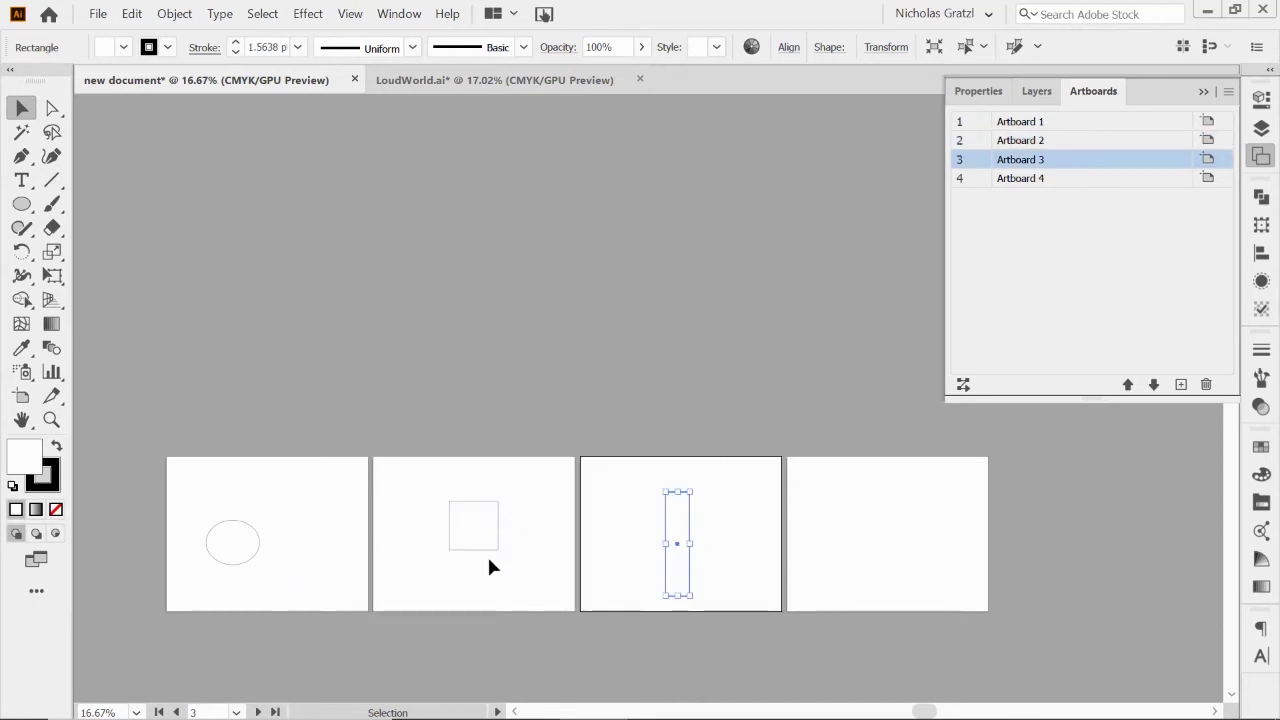
{"action": "left_click", "coordinate": [739, 484]}
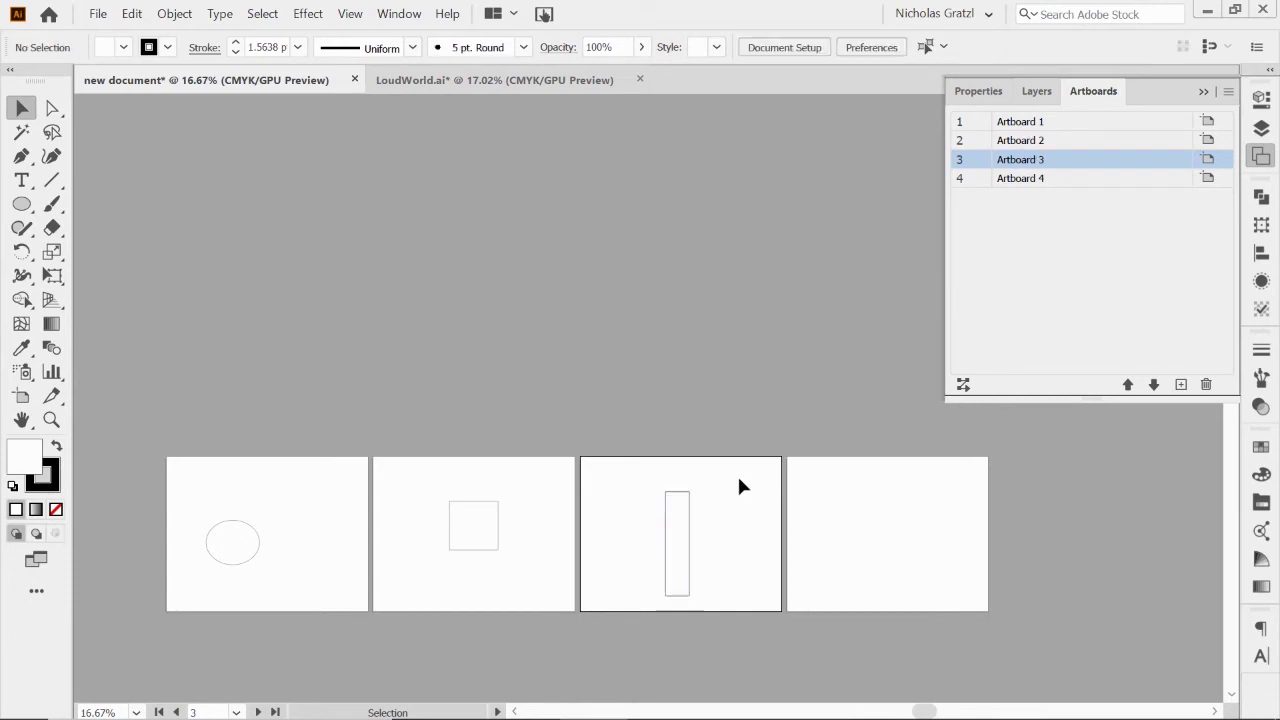
{"action": "left_click", "coordinate": [323, 507]}
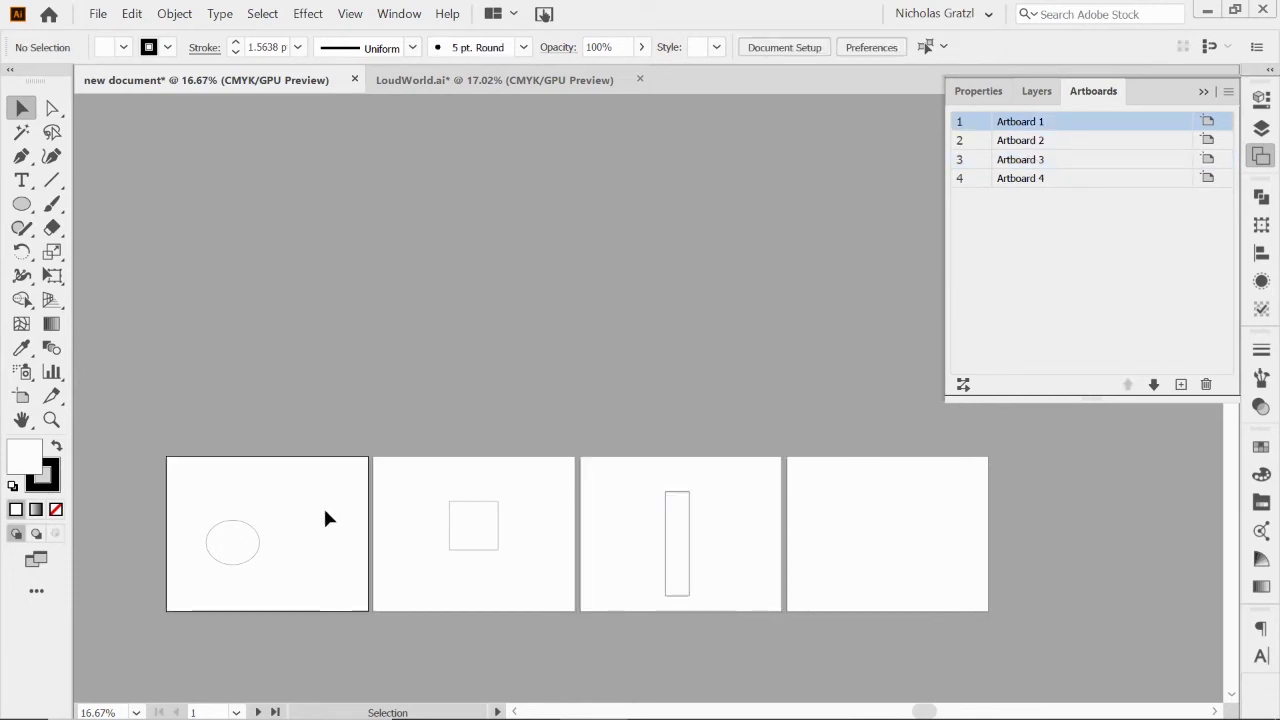
- Move Artboard 3 up to second place and rearrange all artboards into 2 columns with 0.5 in spacing, moving the artwork with them
{"action": "left_click", "coordinate": [1061, 163]}
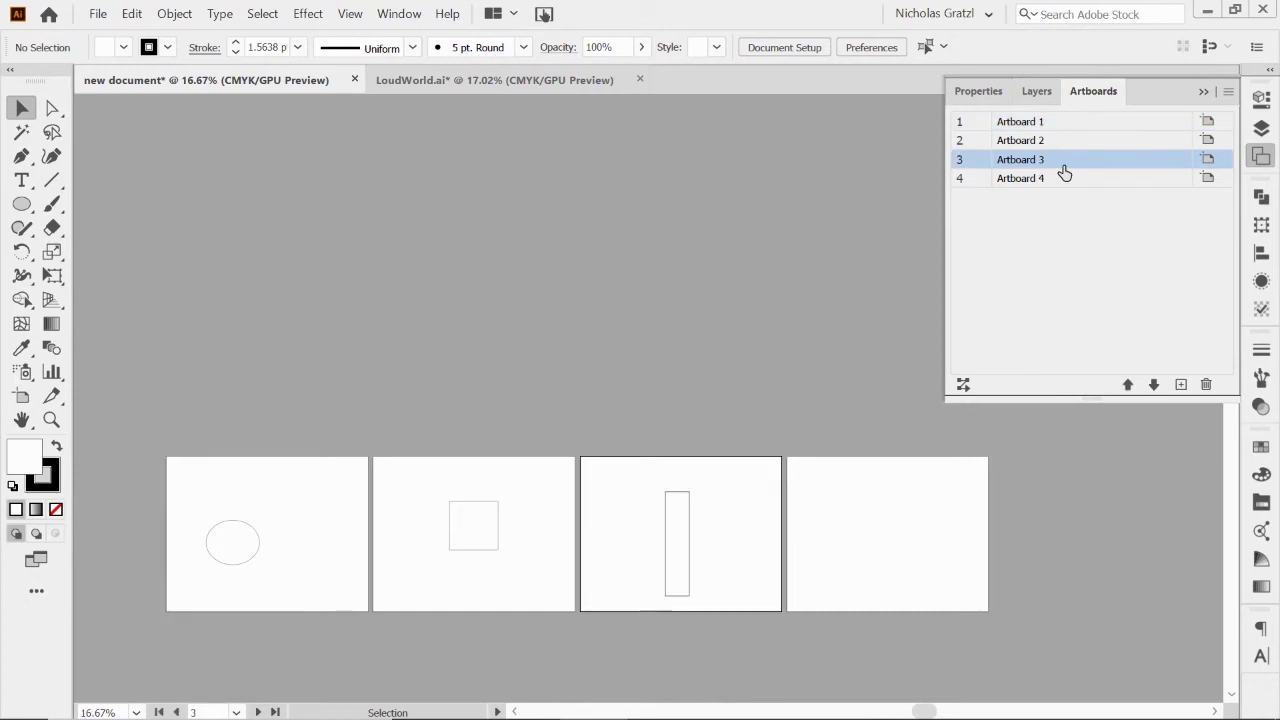
{"action": "left_click", "coordinate": [1128, 384]}
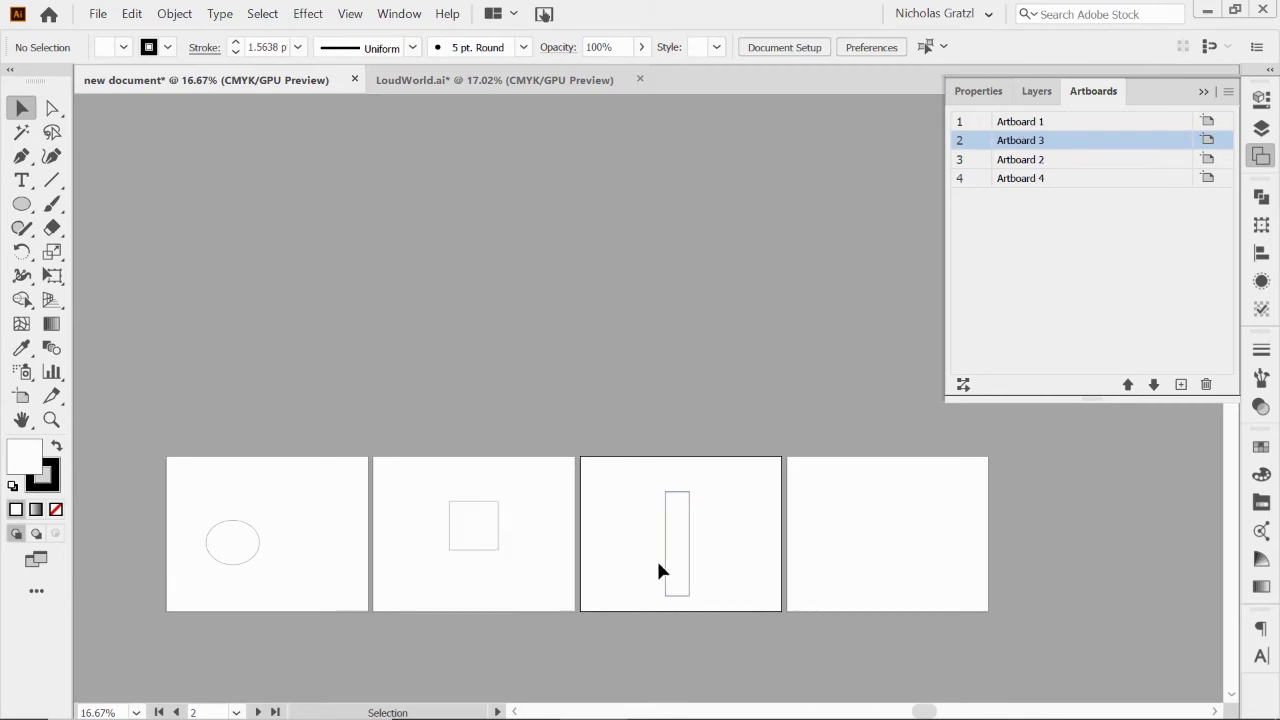
{"action": "left_click", "coordinate": [1229, 92]}
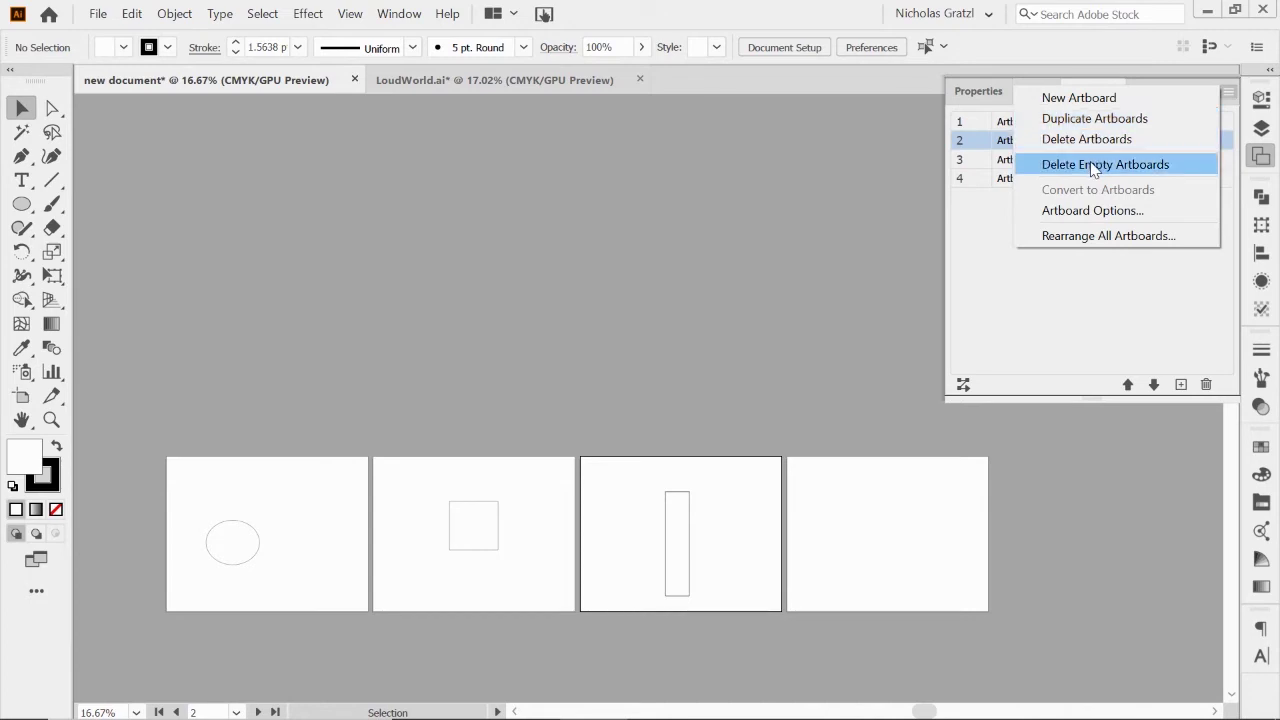
{"action": "left_click", "coordinate": [1066, 238]}
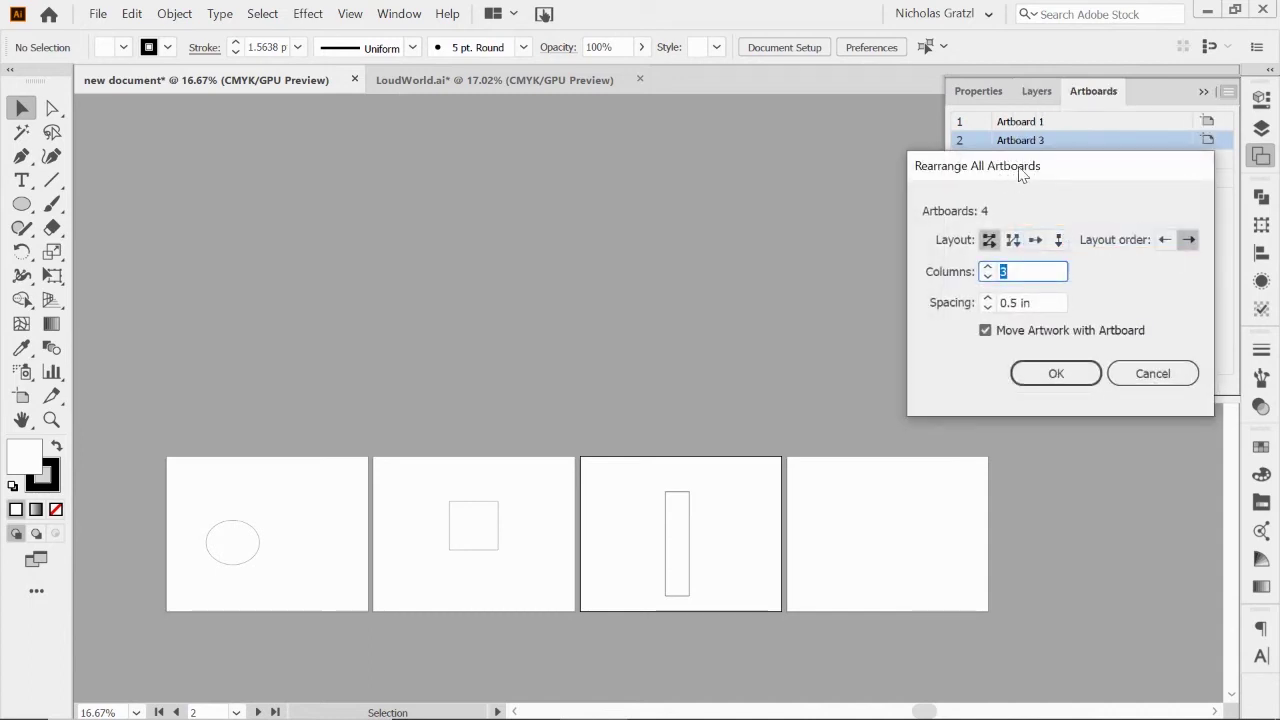
{"action": "left_click_drag", "start_coordinate": [1071, 166], "coordinate": [723, 142]}
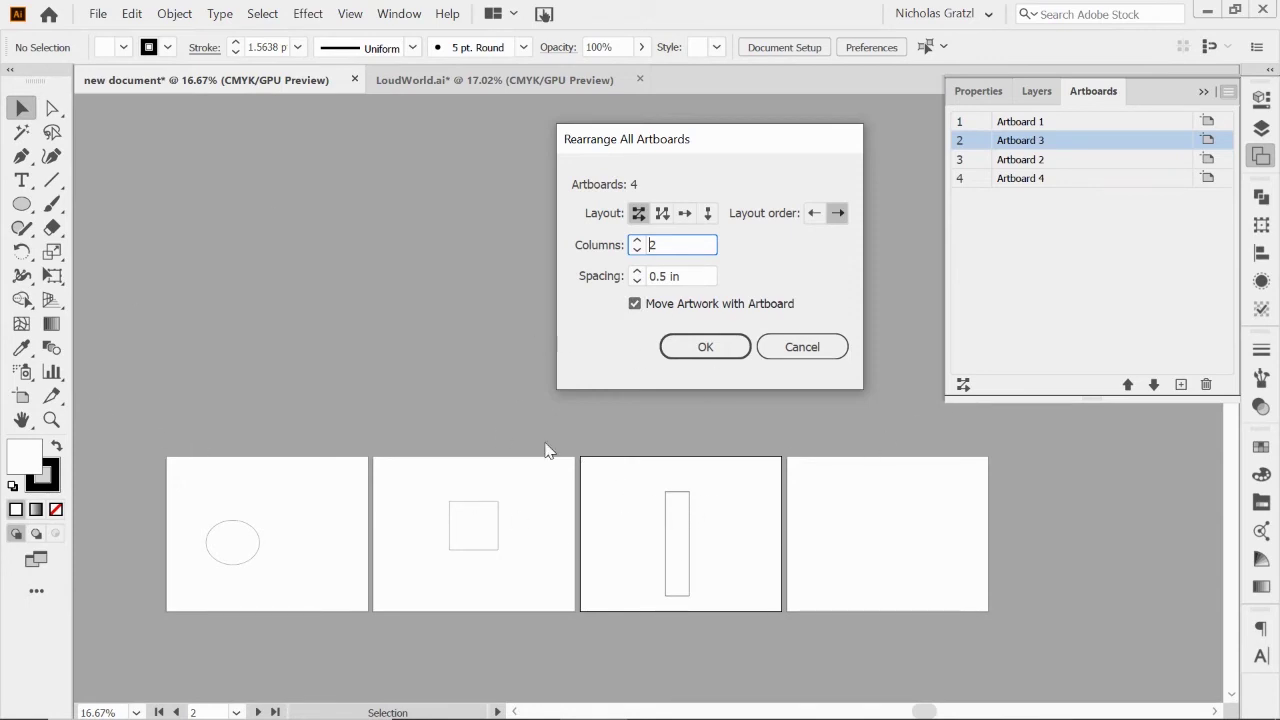
{"action": "left_click", "coordinate": [705, 347]}
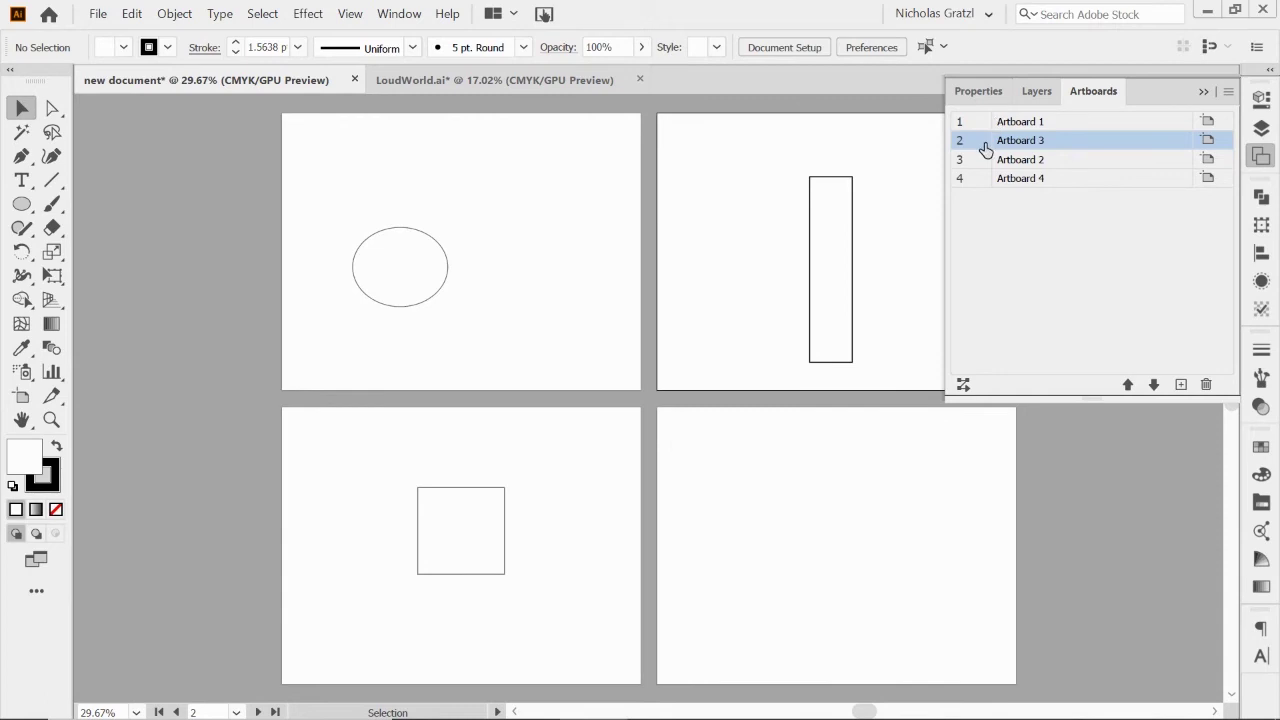
- Move Artboard 4 up to first place in the artboard order
{"action": "left_click", "coordinate": [581, 150]}
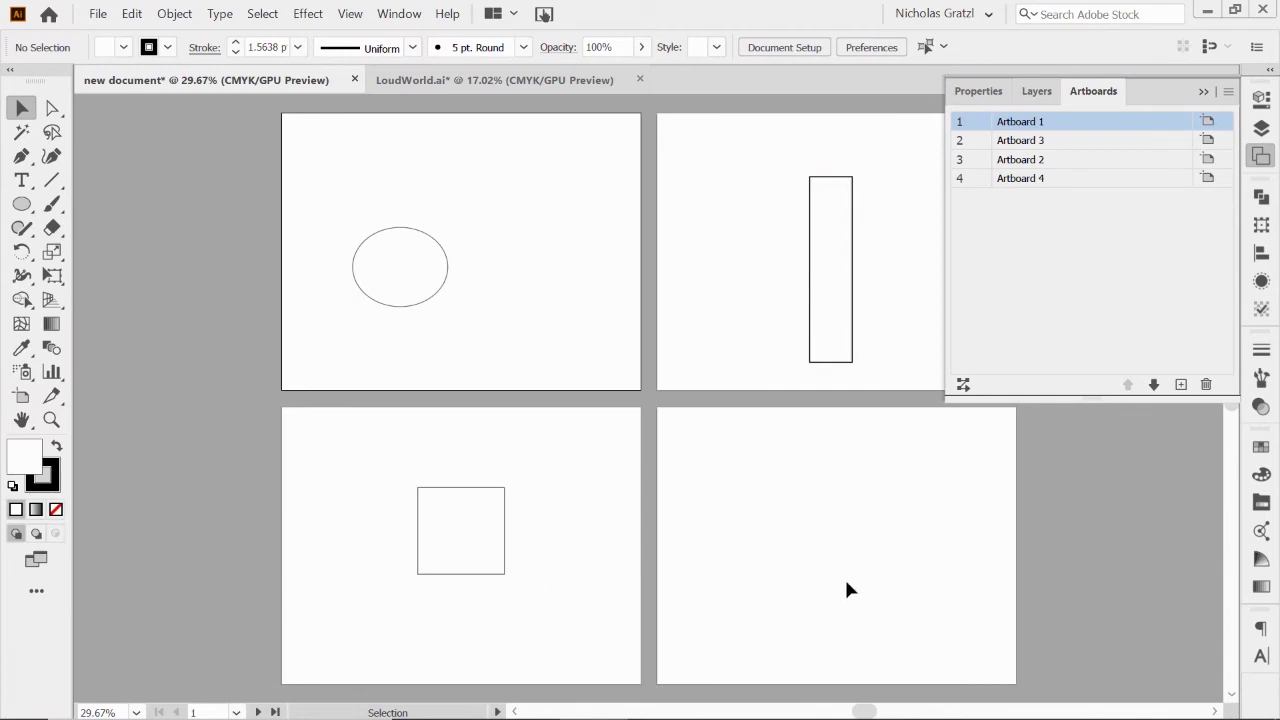
{"action": "left_click", "coordinate": [1019, 181]}
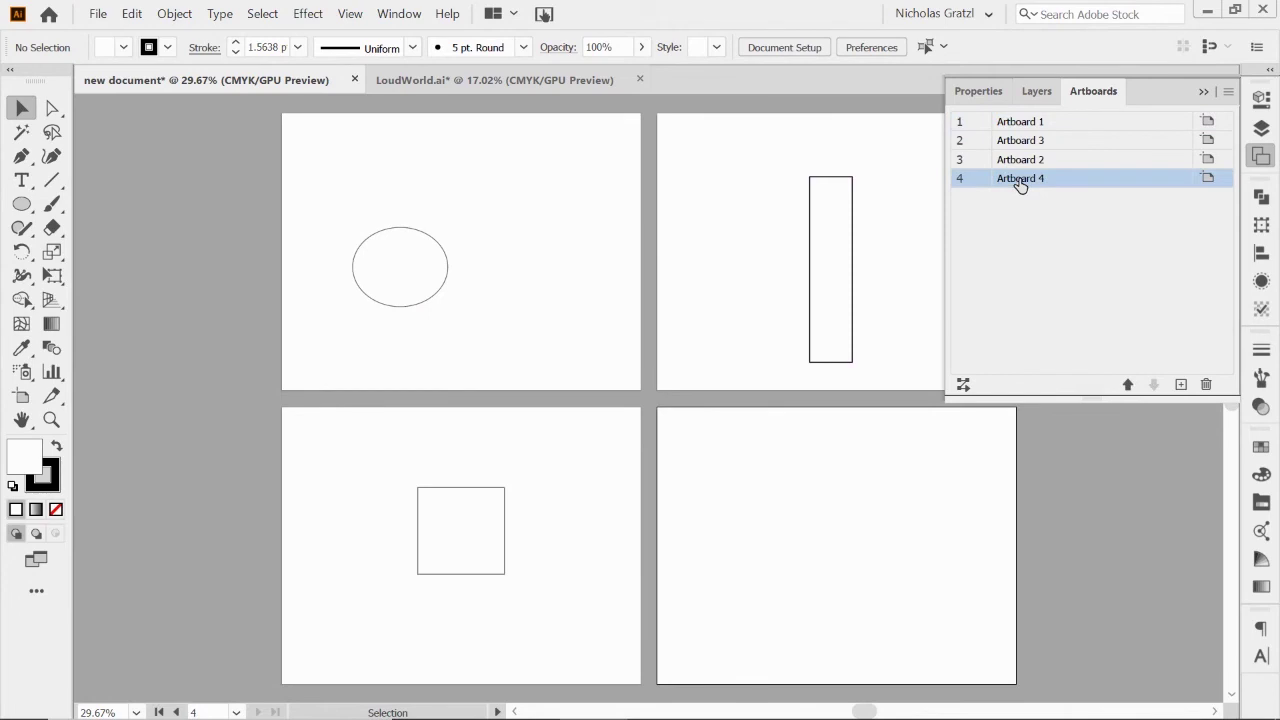
{"action": "left_click", "coordinate": [1127, 384]}
{"action": "left_click", "coordinate": [1127, 384]}
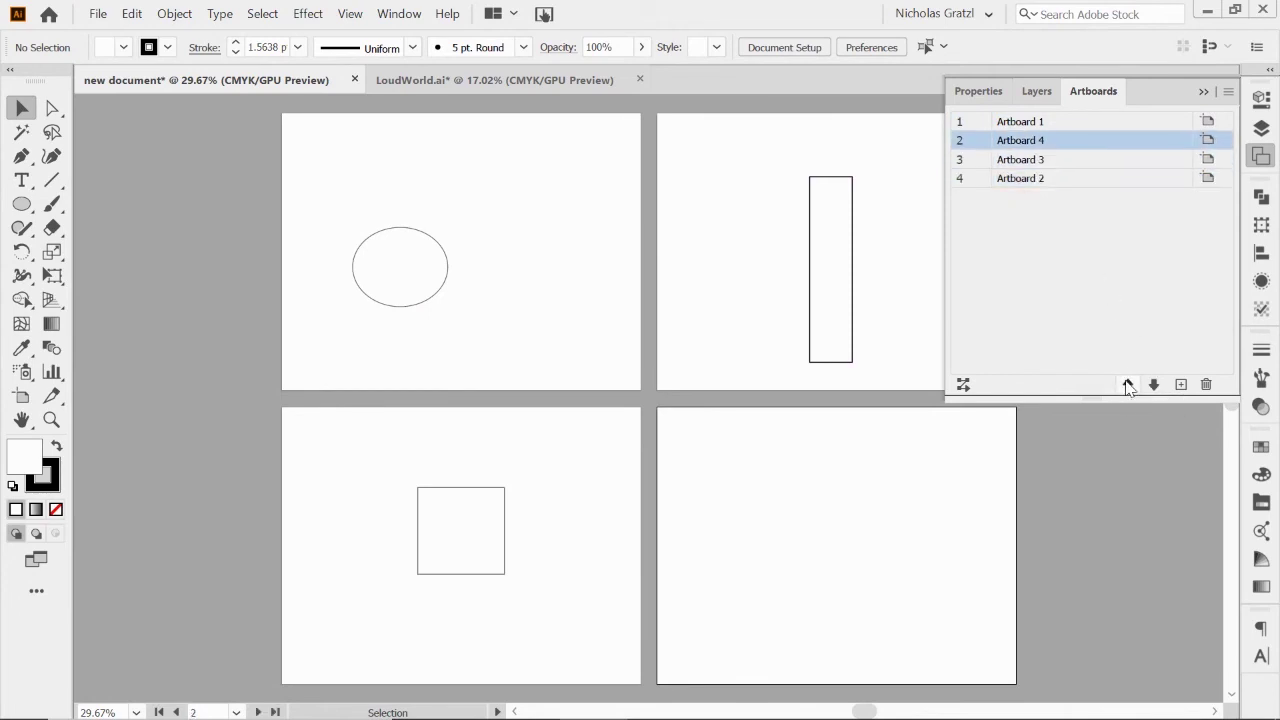
{"action": "left_click", "coordinate": [1127, 384]}
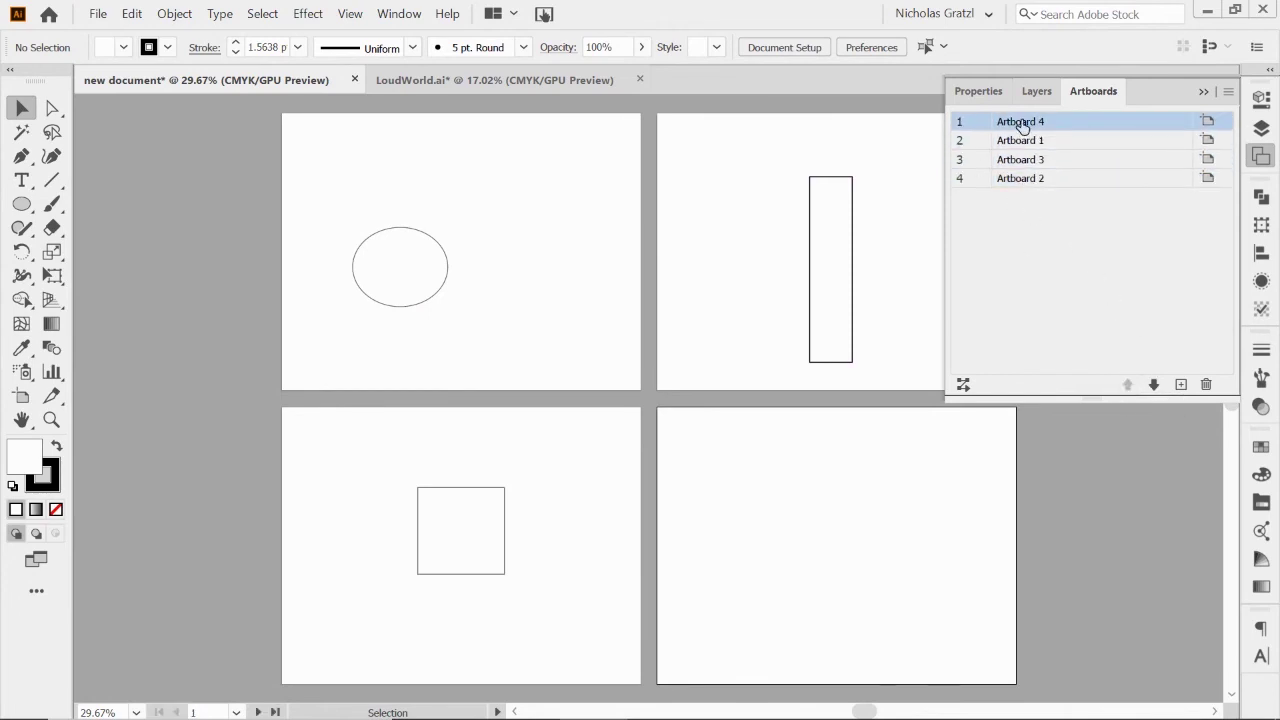
- Rearrange all artboards into 2 columns with 0.5 in spacing, moving the artwork with them, and collapse the artboard list
{"action": "left_click", "coordinate": [1230, 91]}
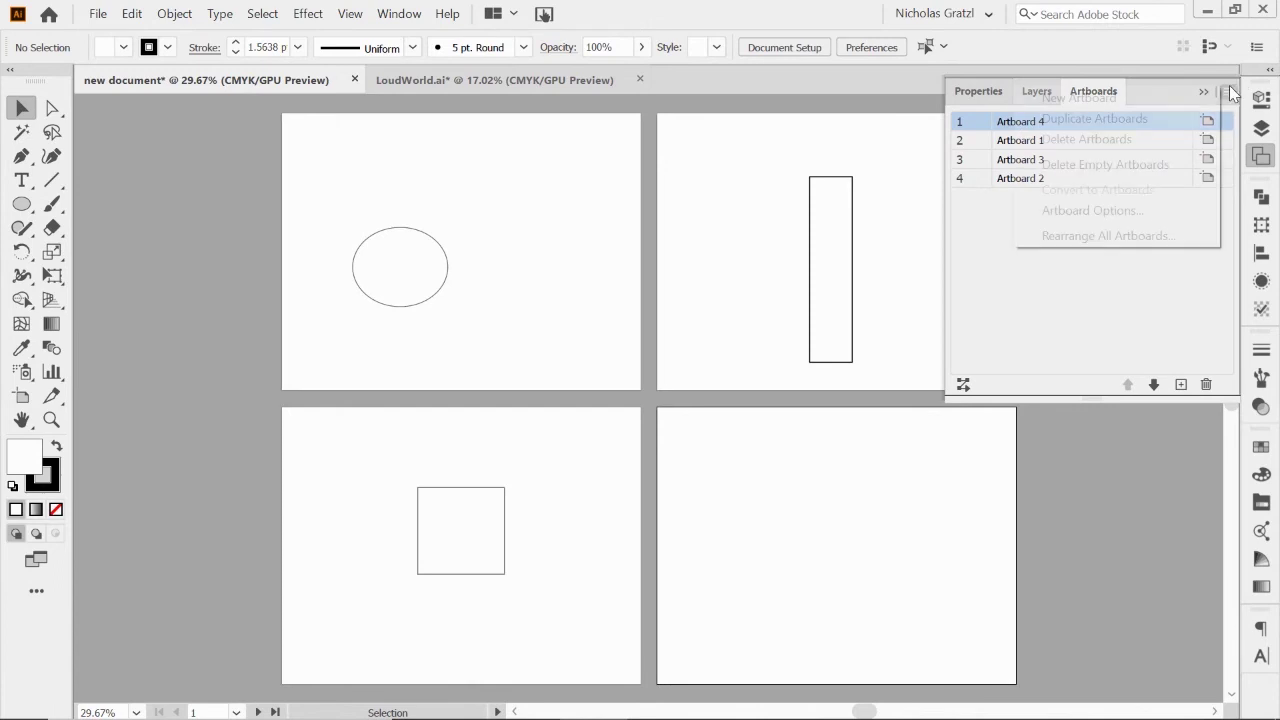
{"action": "left_click", "coordinate": [1090, 236]}
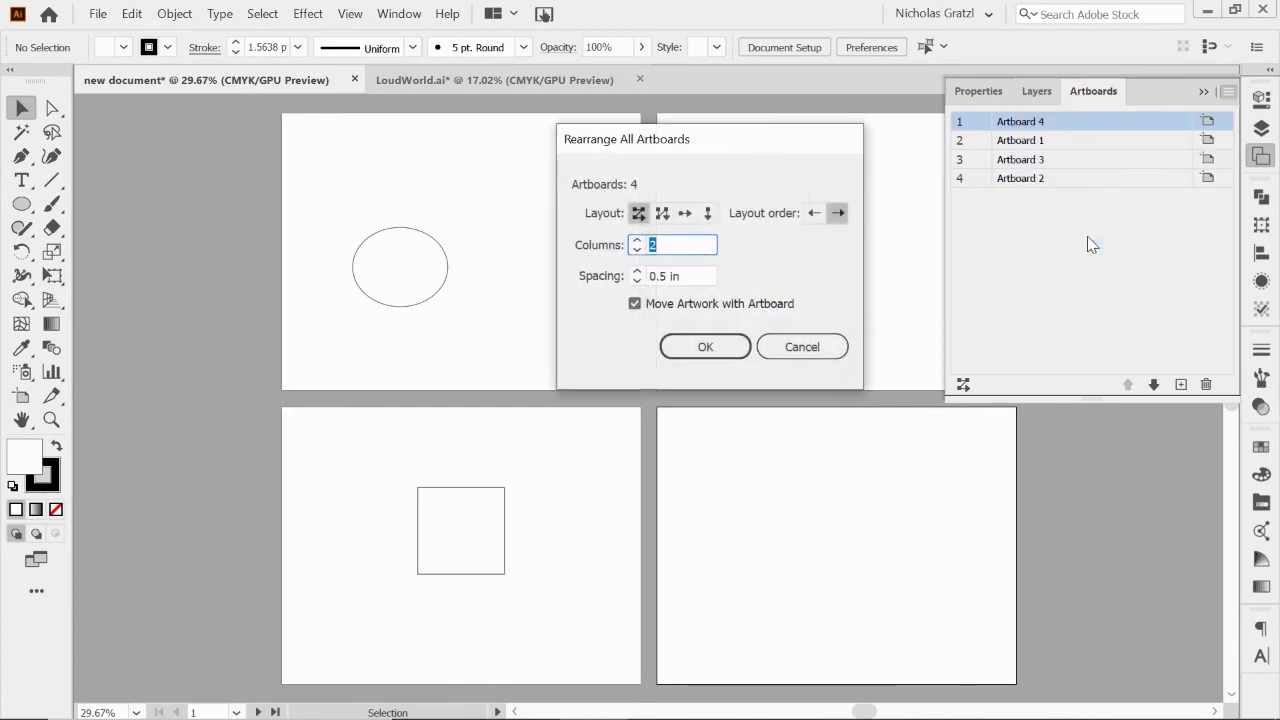
{"action": "left_click", "coordinate": [705, 347]}
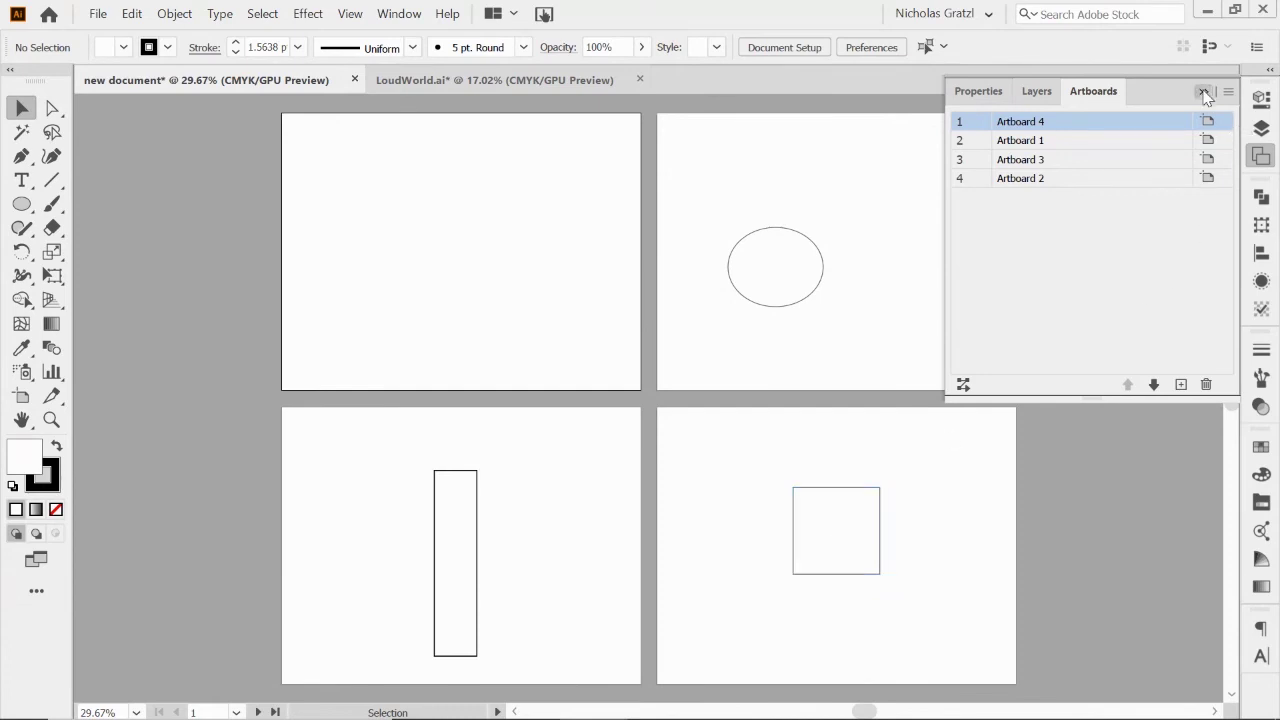
{"action": "left_click", "coordinate": [1204, 92]}
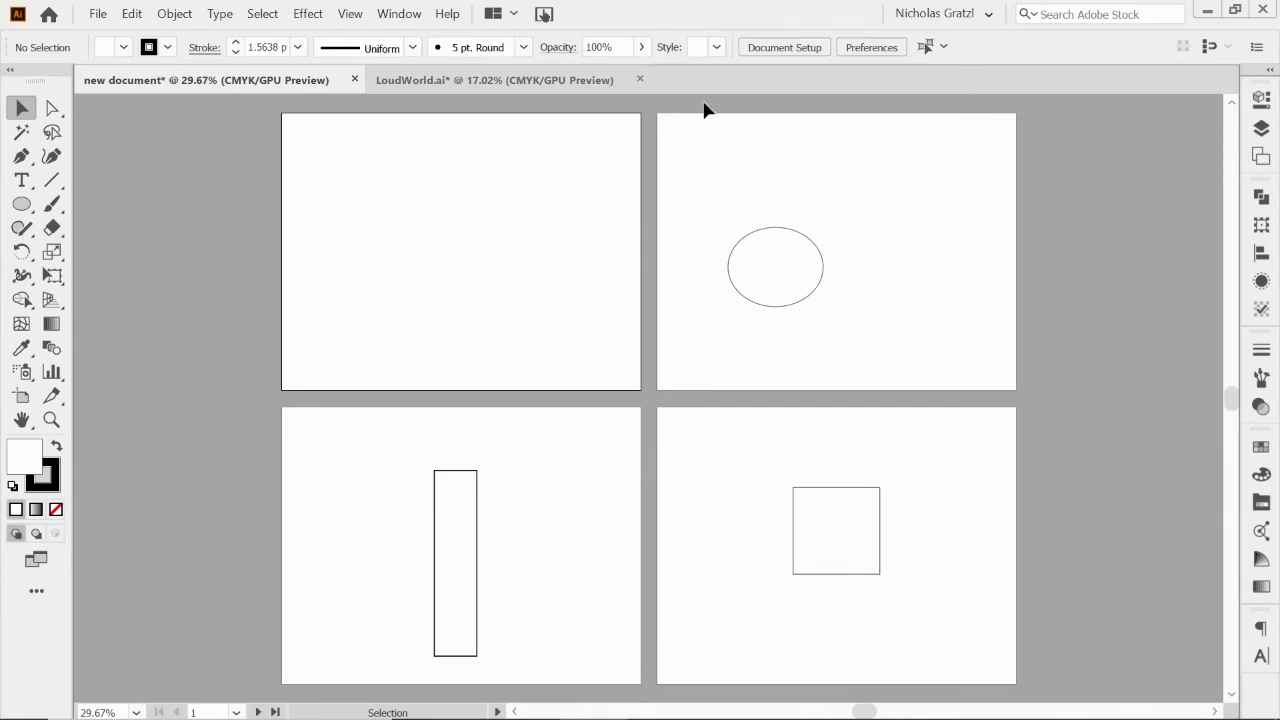
- Switch to the LoudWorld.ai document, bring its three artboards into view and show its layer list
{"action": "left_click", "coordinate": [488, 80]}
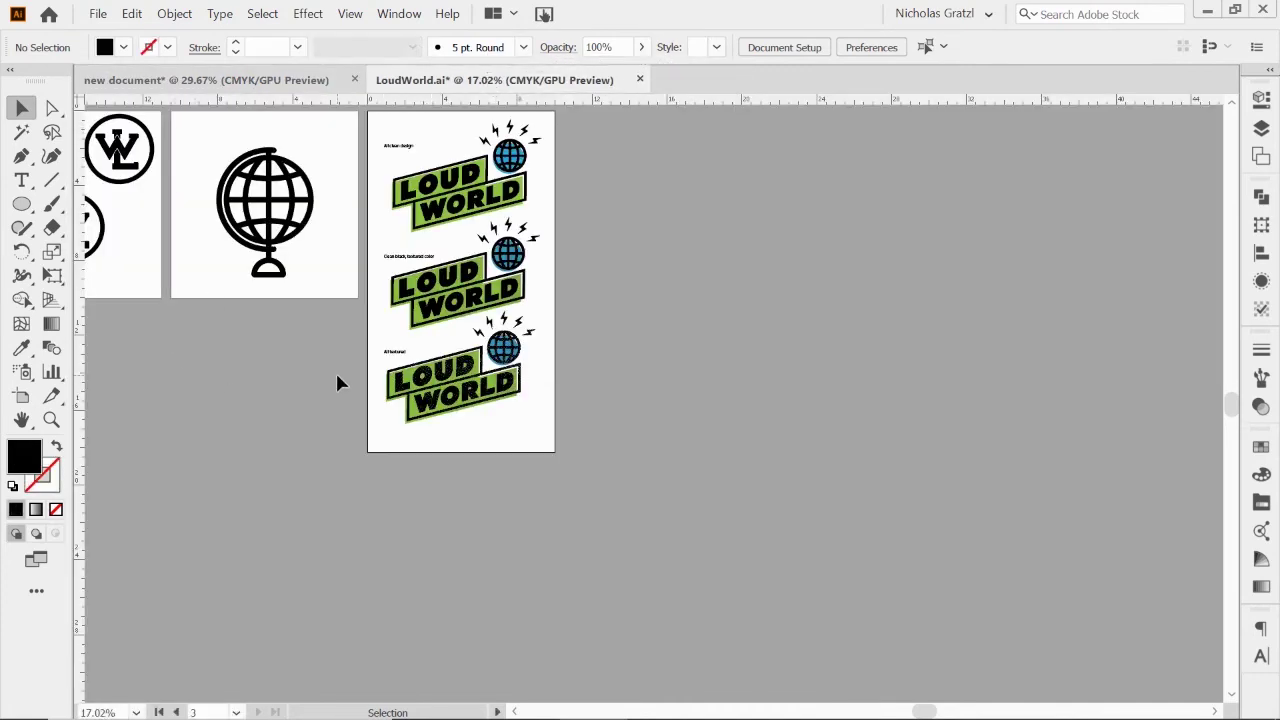
{"action": "scroll", "coordinate": [337, 383], "scroll_direction": "left", "scroll_amount": 5}
{"action": "scroll", "coordinate": [337, 383], "scroll_direction": "up", "scroll_amount": 3}
{"action": "scroll", "coordinate": [337, 383], "scroll_direction": "down", "scroll_amount": 3}
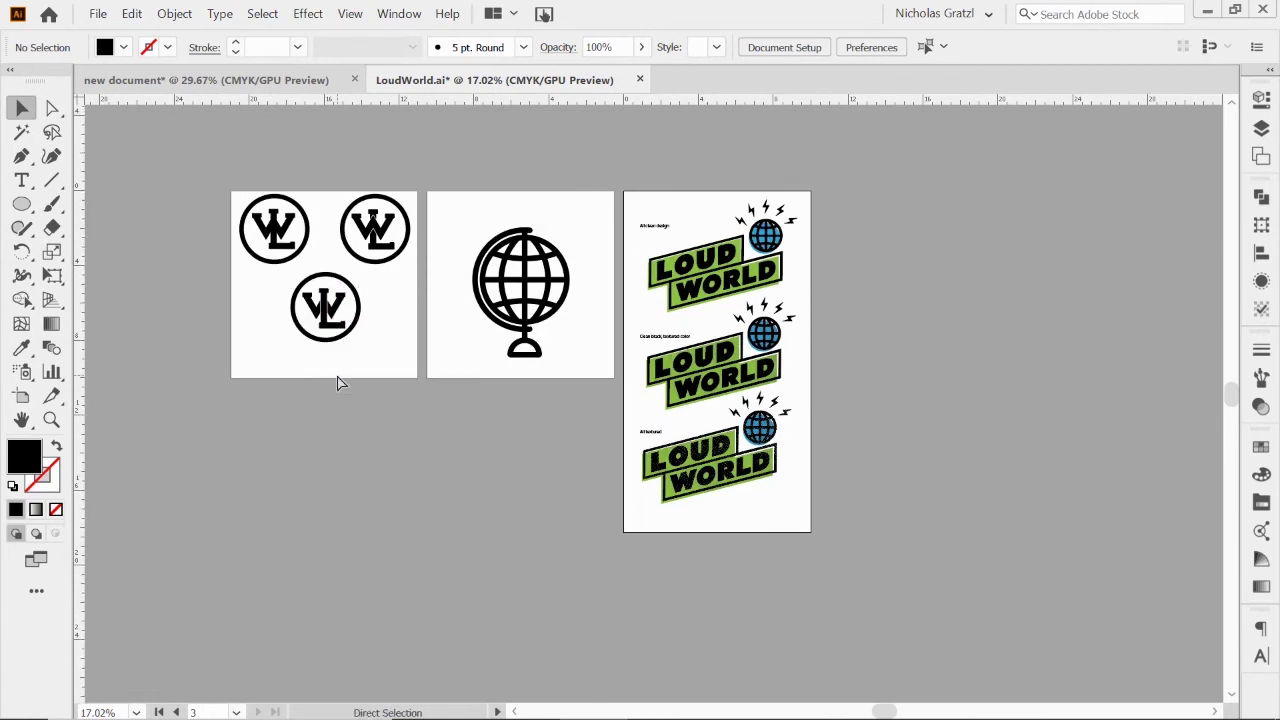
{"action": "key", "text": "ctrl+plus"}
{"action": "scroll", "coordinate": [337, 383], "scroll_direction": "left", "scroll_amount": 5}
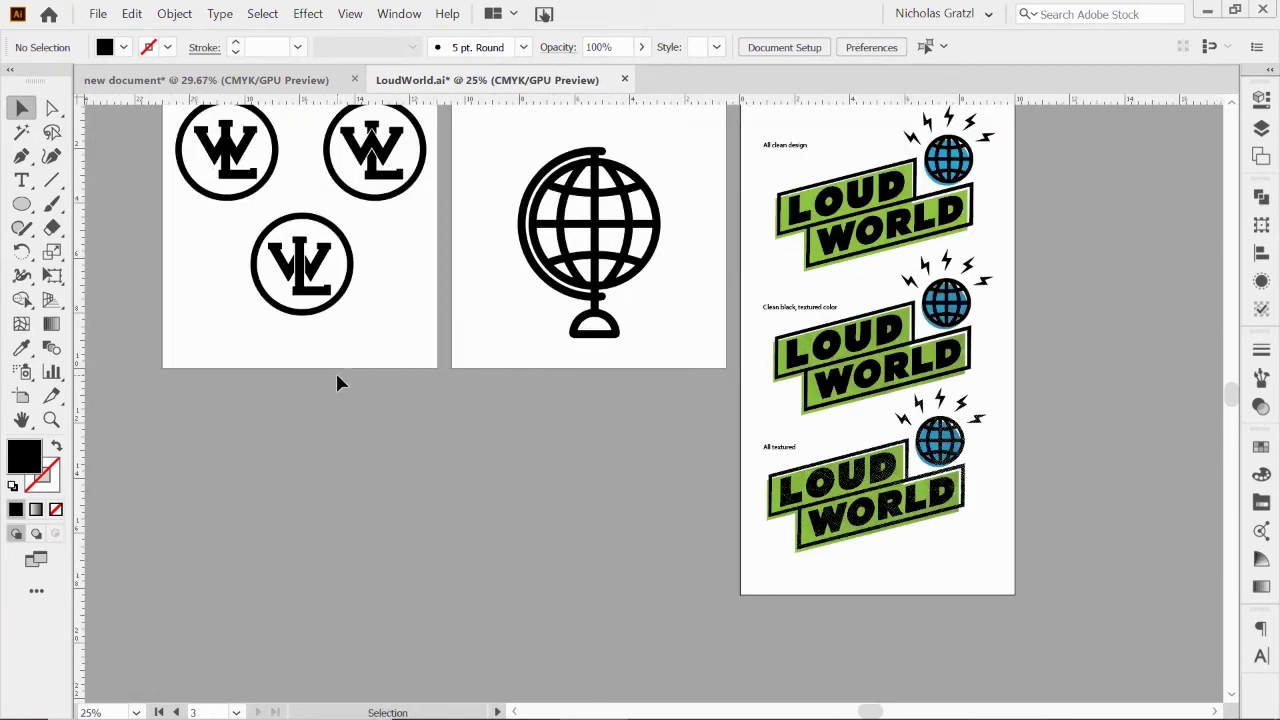
{"action": "scroll", "coordinate": [337, 383], "scroll_direction": "up", "scroll_amount": 4}
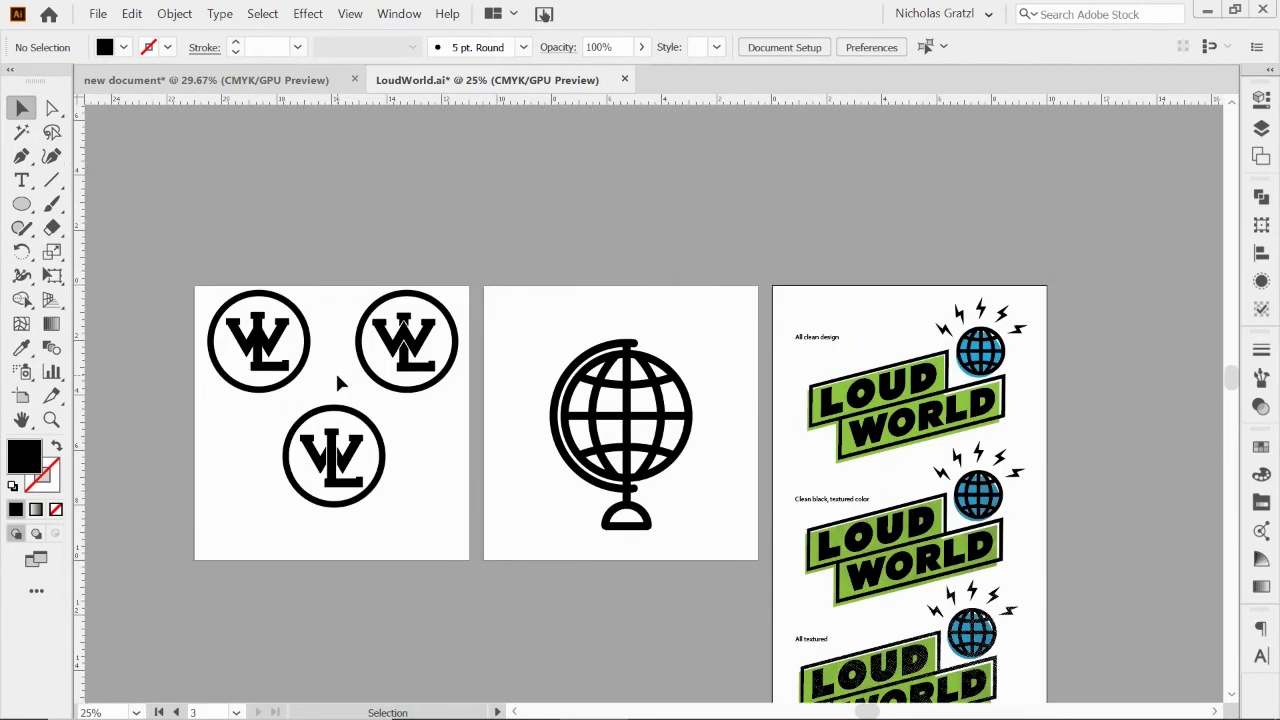
{"action": "left_click", "coordinate": [1261, 128]}
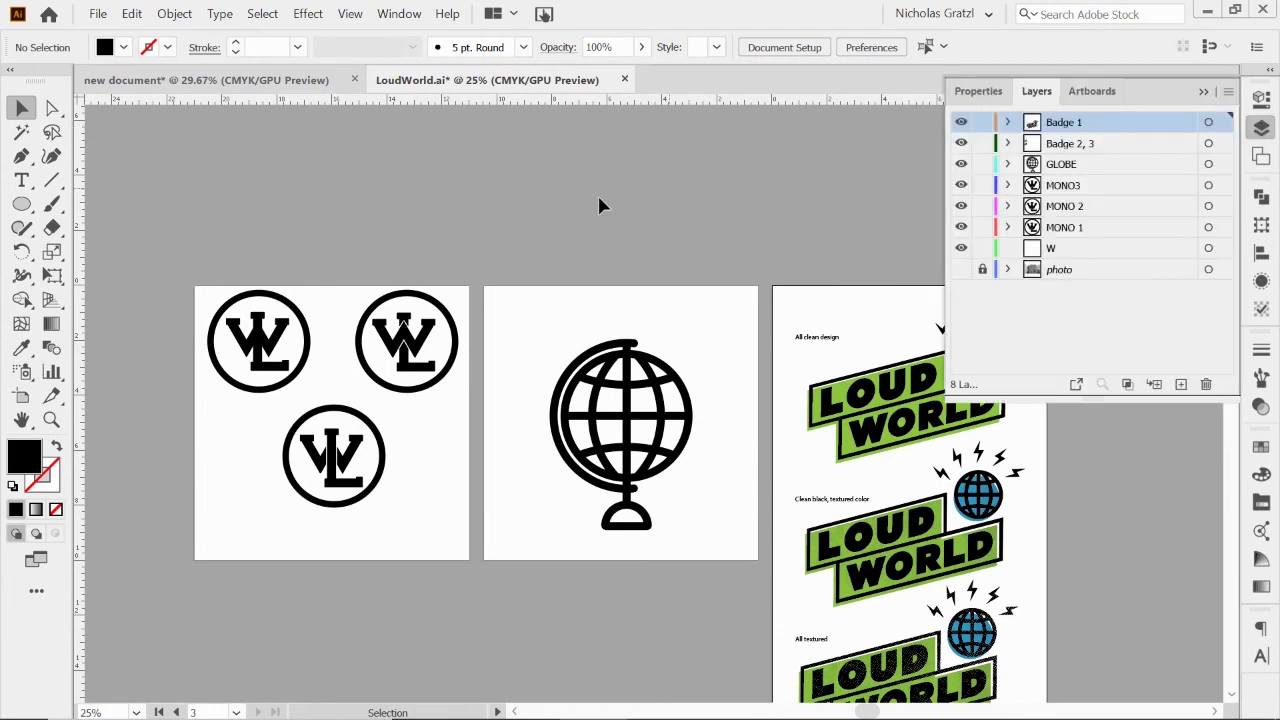
- Select the upper-left WL monogram and toggle the MONO3 layer's visibility off and on to check which artwork it holds
{"action": "left_click", "coordinate": [255, 342]}
{"action": "left_click_drag", "start_coordinate": [194, 274], "coordinate": [295, 340]}
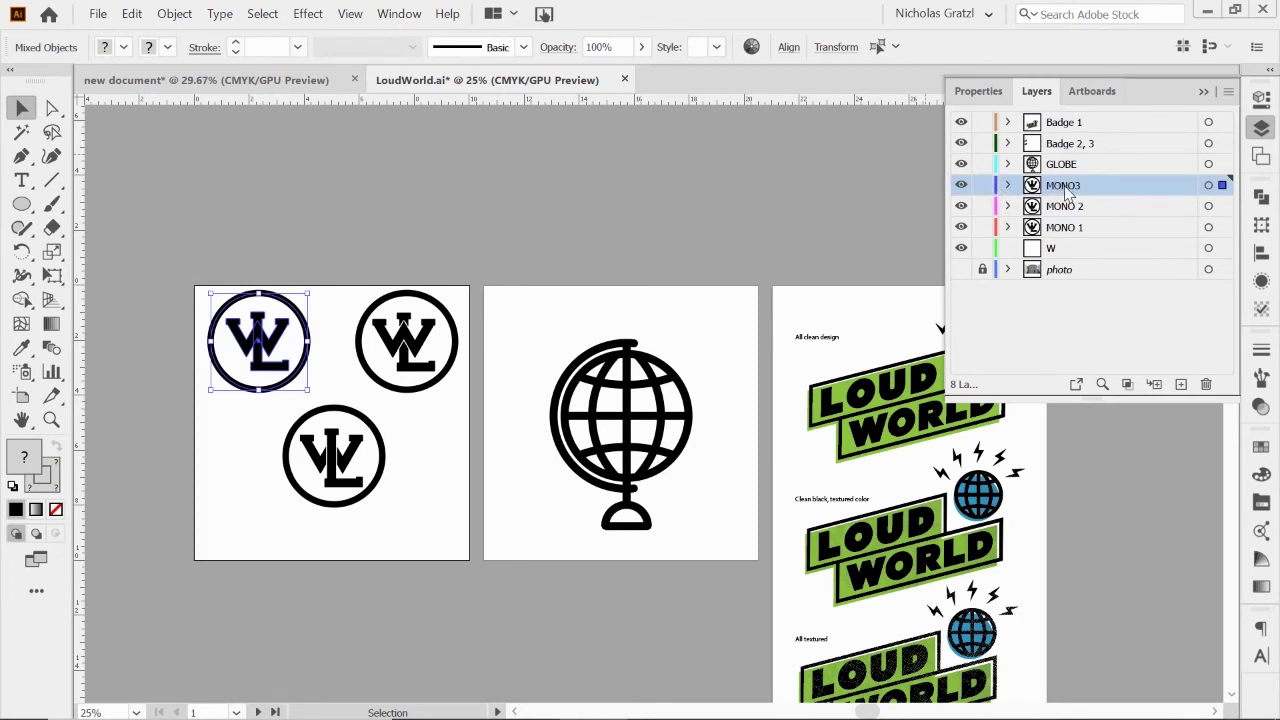
{"action": "left_click", "coordinate": [961, 185]}
{"action": "left_click", "coordinate": [961, 185]}
{"action": "left_click", "coordinate": [961, 185]}
{"action": "left_click", "coordinate": [961, 185]}
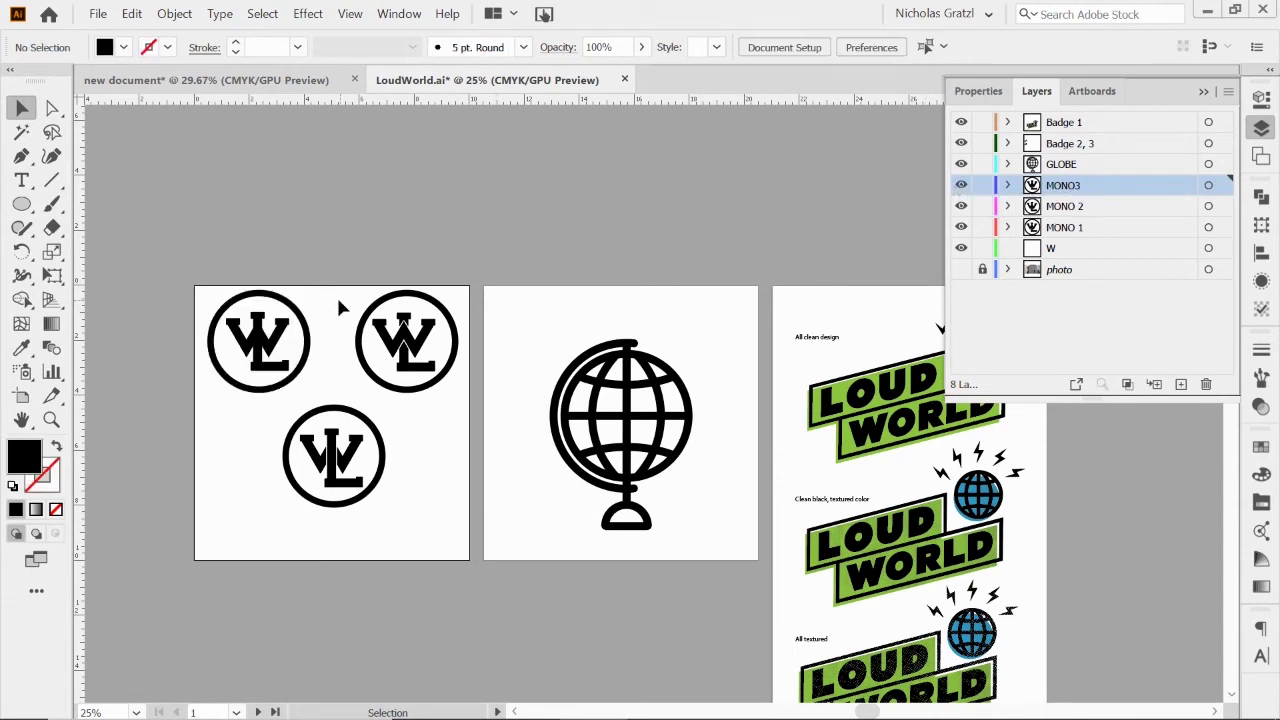
- Select the other two WL monograms to identify their layers, and toggle the MONO 2 layer's visibility off and on
{"action": "left_click", "coordinate": [445, 362]}
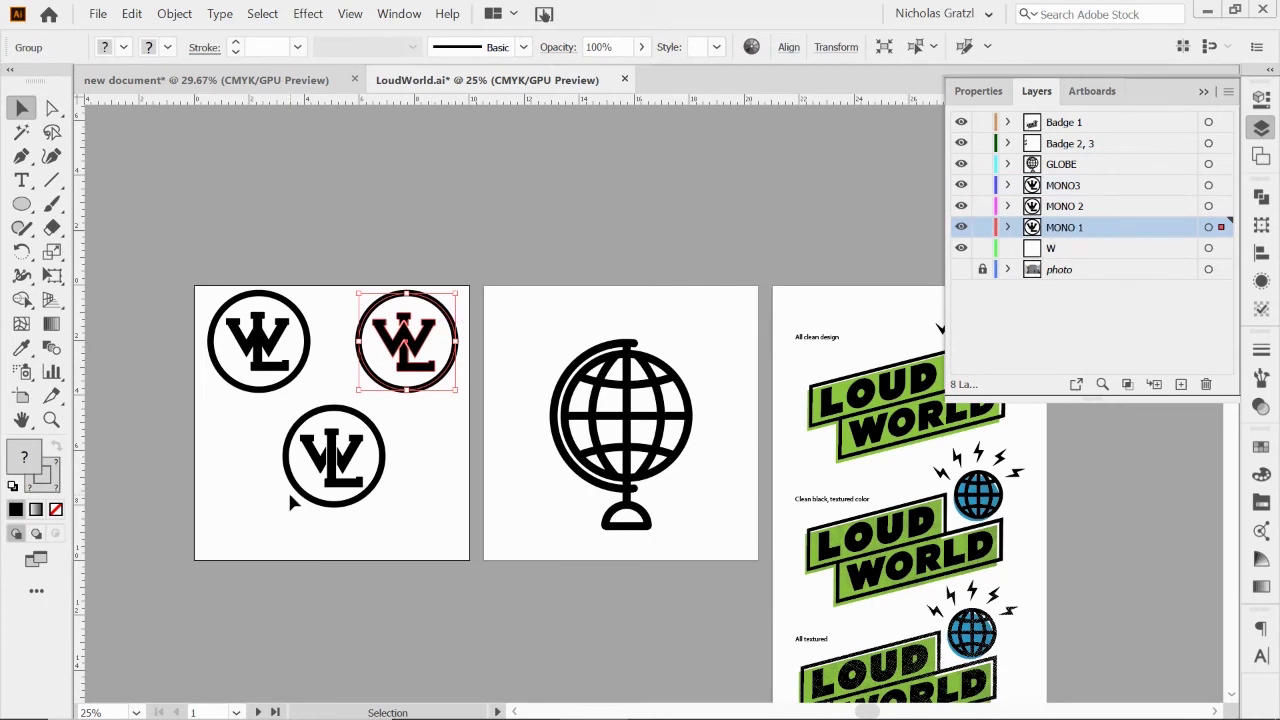
{"action": "left_click", "coordinate": [286, 455]}
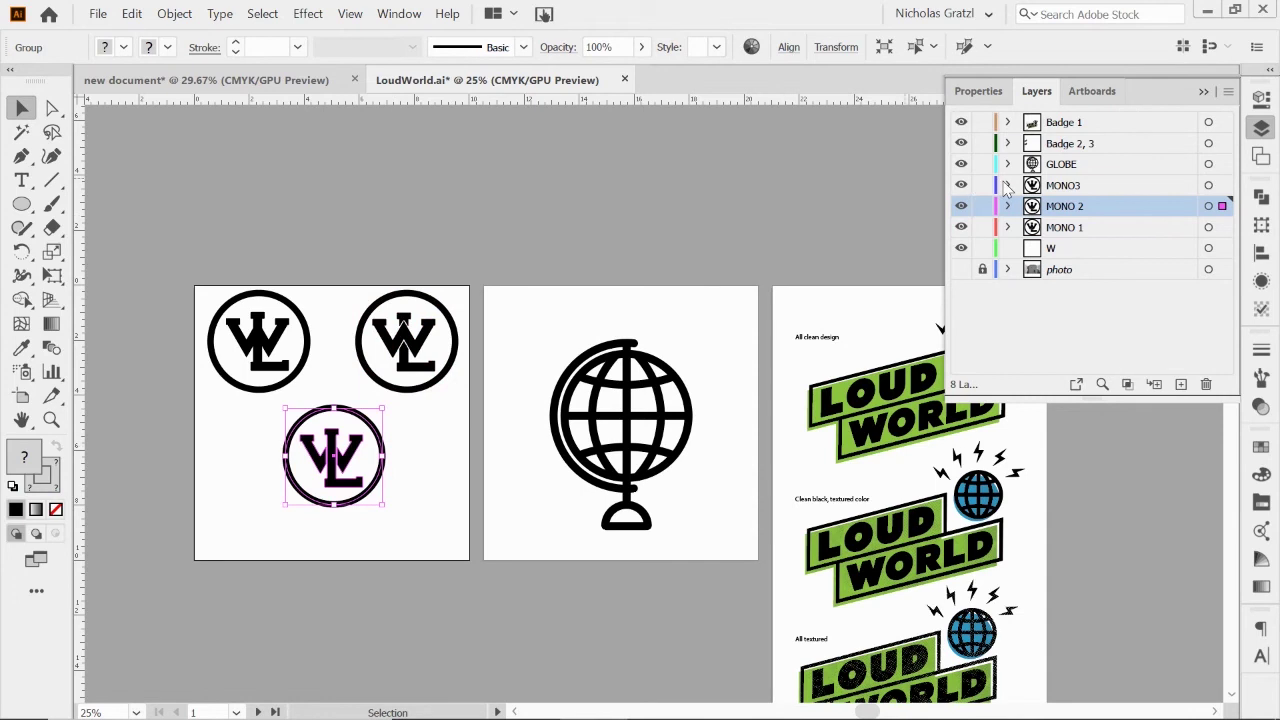
{"action": "left_click", "coordinate": [960, 208]}
{"action": "left_click", "coordinate": [960, 208]}
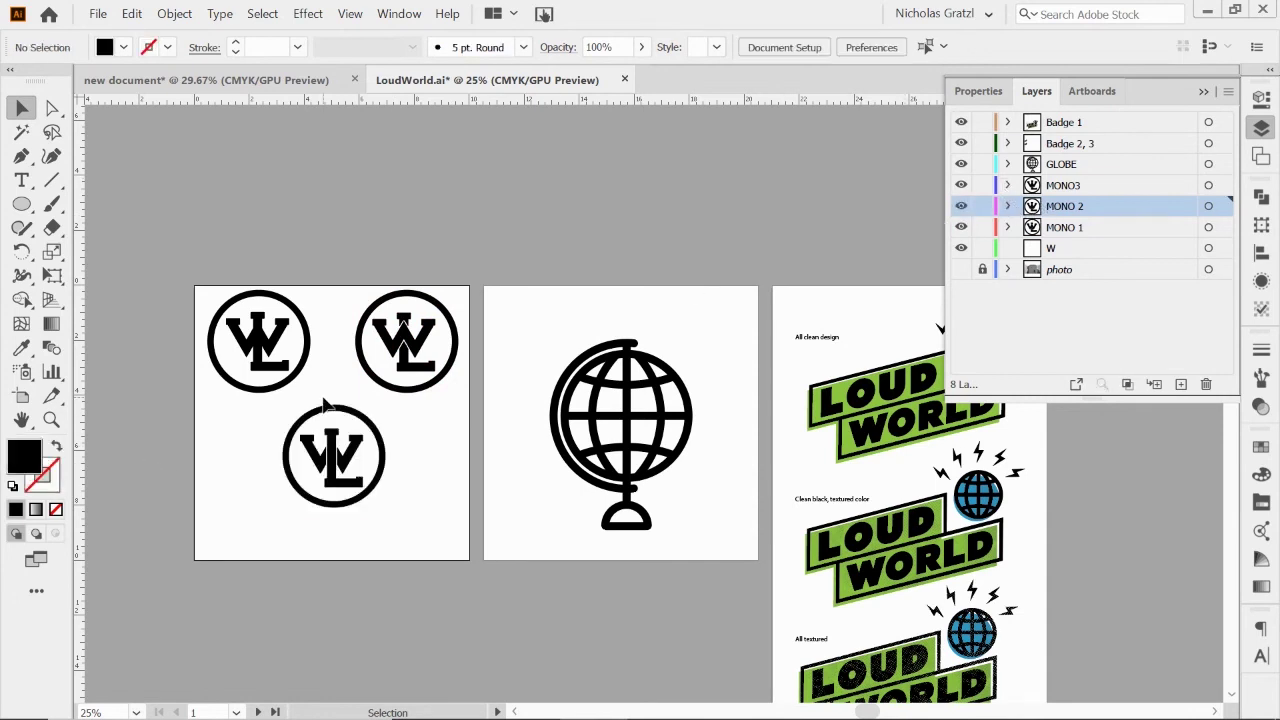
- Inspect the monograms up close, select the globe artwork on Artboard 2, and toggle the GLOBE layer's visibility off and on
{"action": "key", "text": "ctrl+="}
{"action": "key", "text": "ctrl+="}
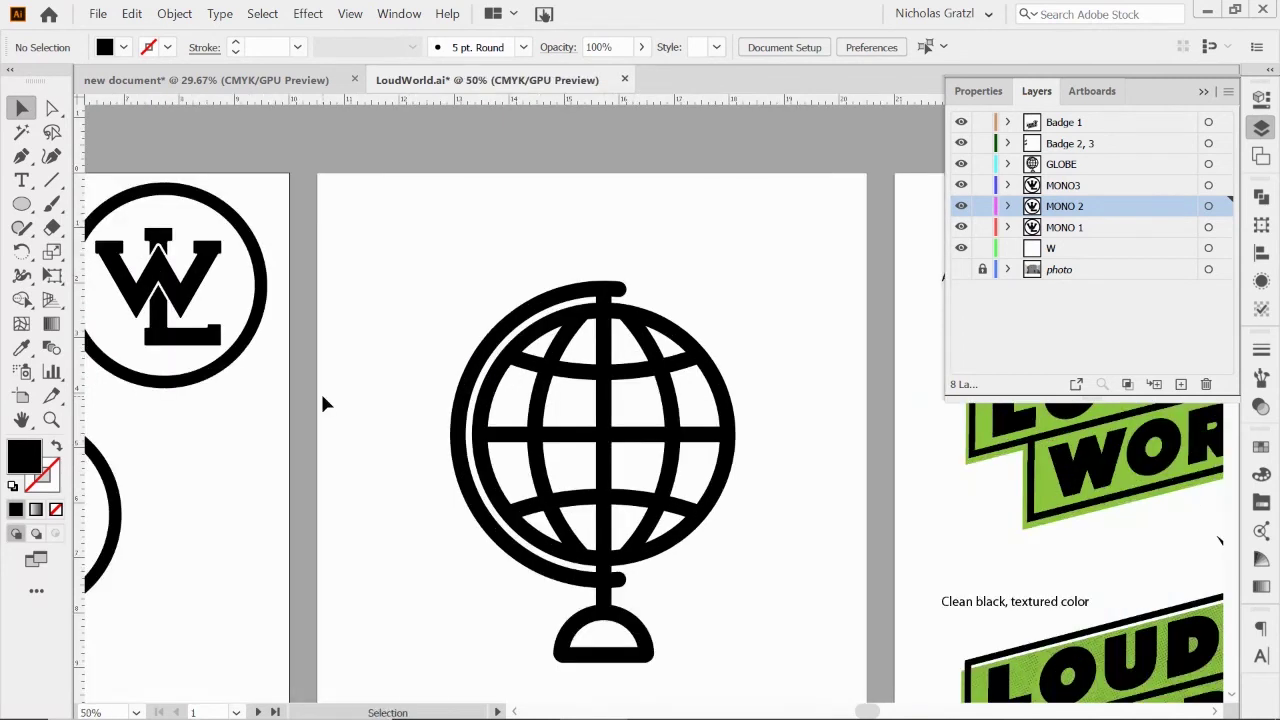
{"action": "scroll", "coordinate": [322, 400], "scroll_direction": "left", "scroll_amount": 10}
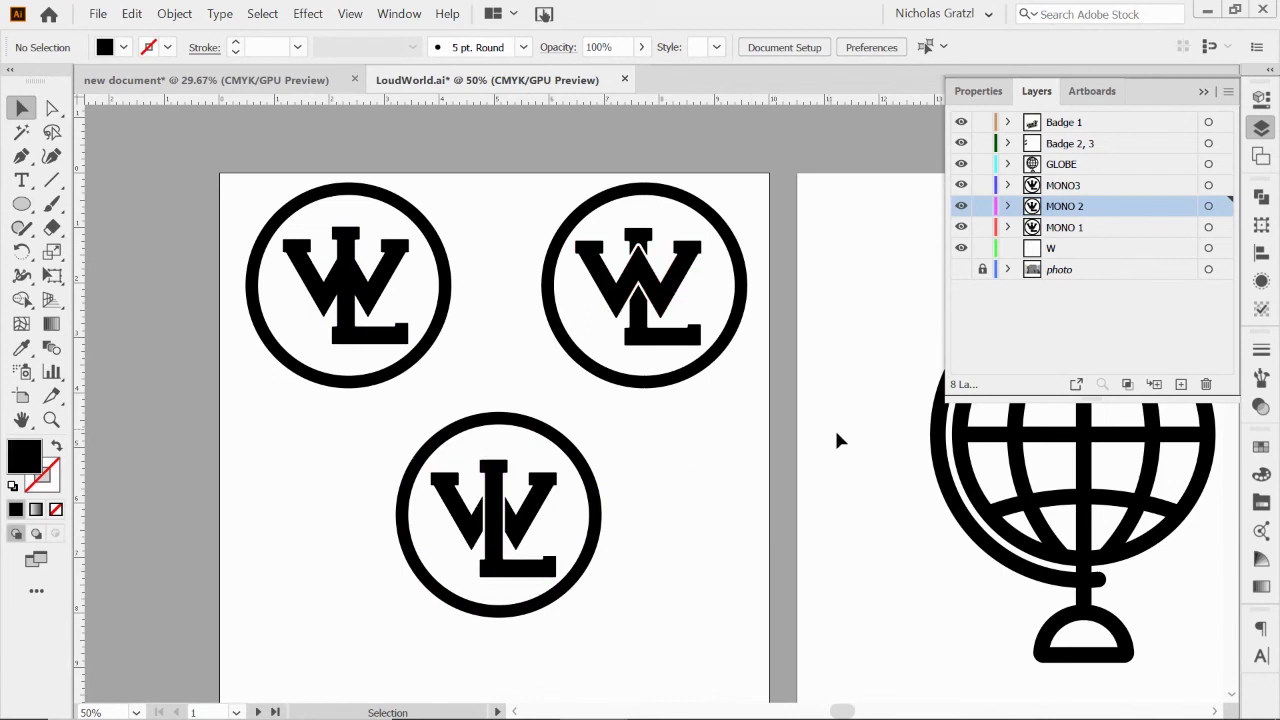
{"action": "scroll", "coordinate": [838, 440], "scroll_direction": "right", "scroll_amount": 2}
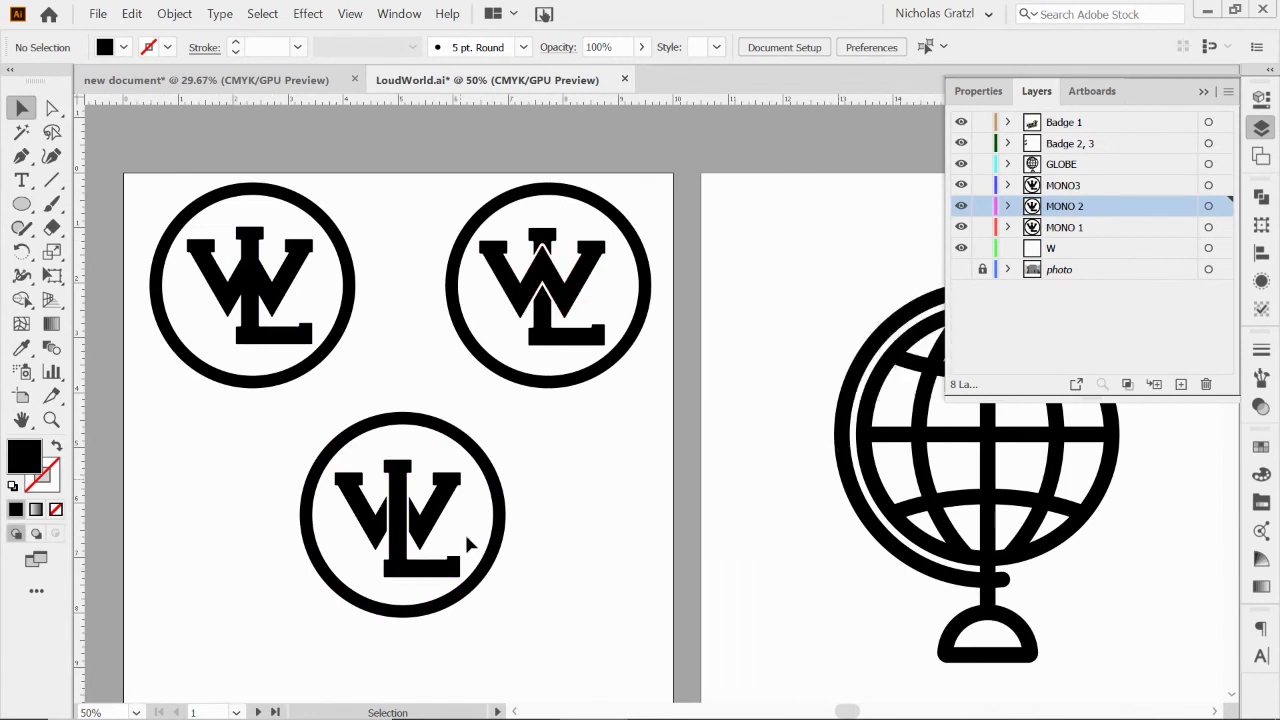
{"action": "scroll", "coordinate": [558, 544], "scroll_direction": "right", "scroll_amount": 2}
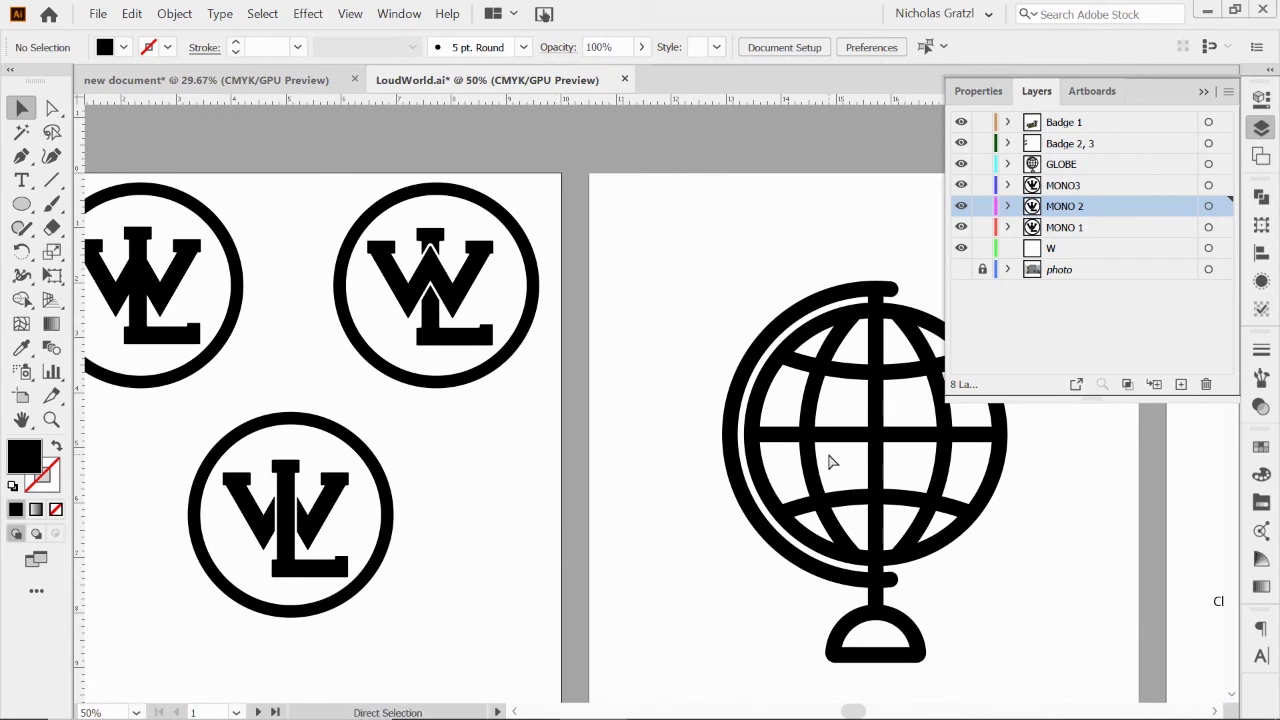
{"action": "key", "text": "ctrl+minus"}
{"action": "left_click", "coordinate": [678, 320]}
{"action": "left_click_drag", "start_coordinate": [678, 320], "coordinate": [887, 542]}
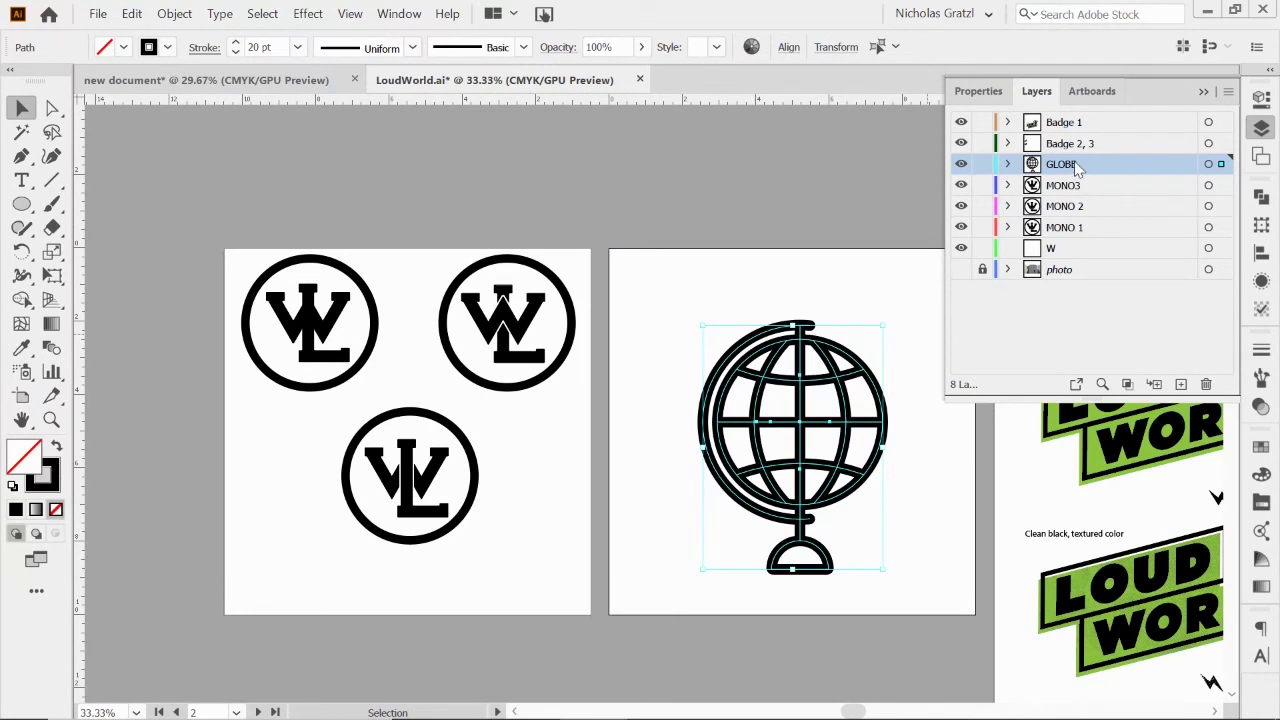
{"action": "left_click", "coordinate": [960, 164]}
{"action": "left_click", "coordinate": [960, 164]}
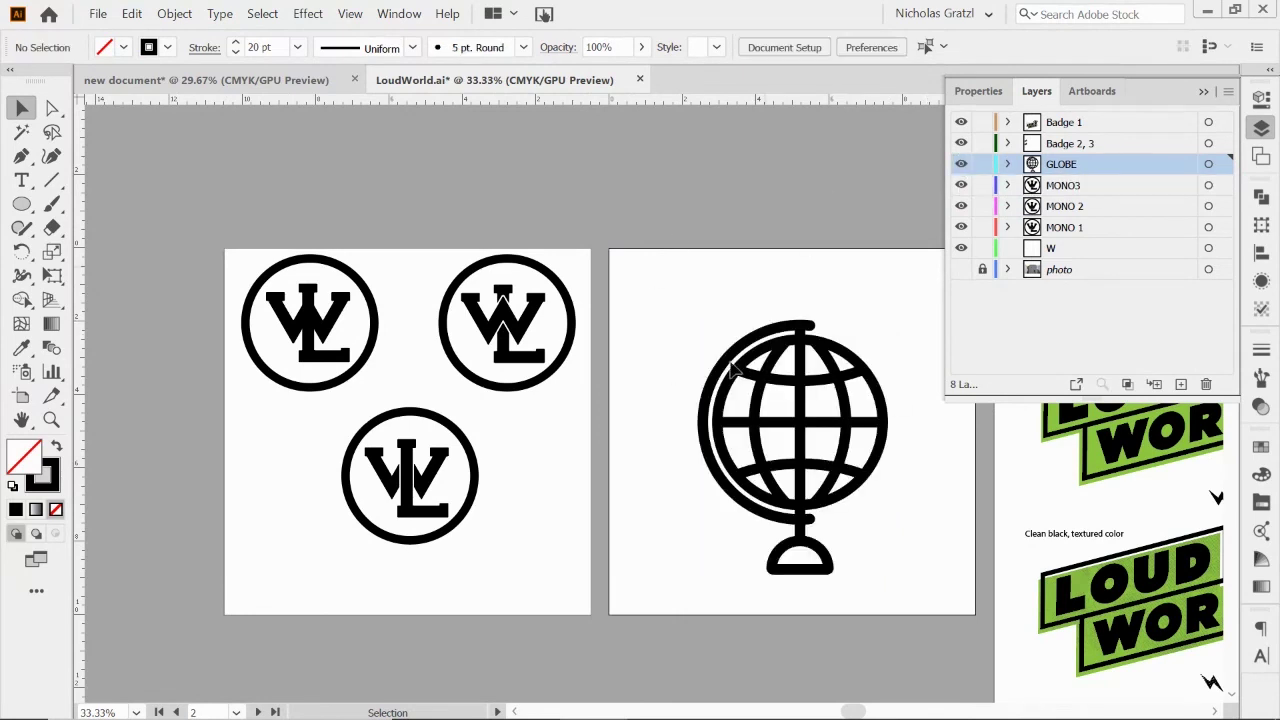
- Examine the LOUD WORLD badge variations on the tall artboard and compare all three artboards with the artboard list
{"action": "scroll", "coordinate": [785, 455], "scroll_direction": "right", "scroll_amount": 2}
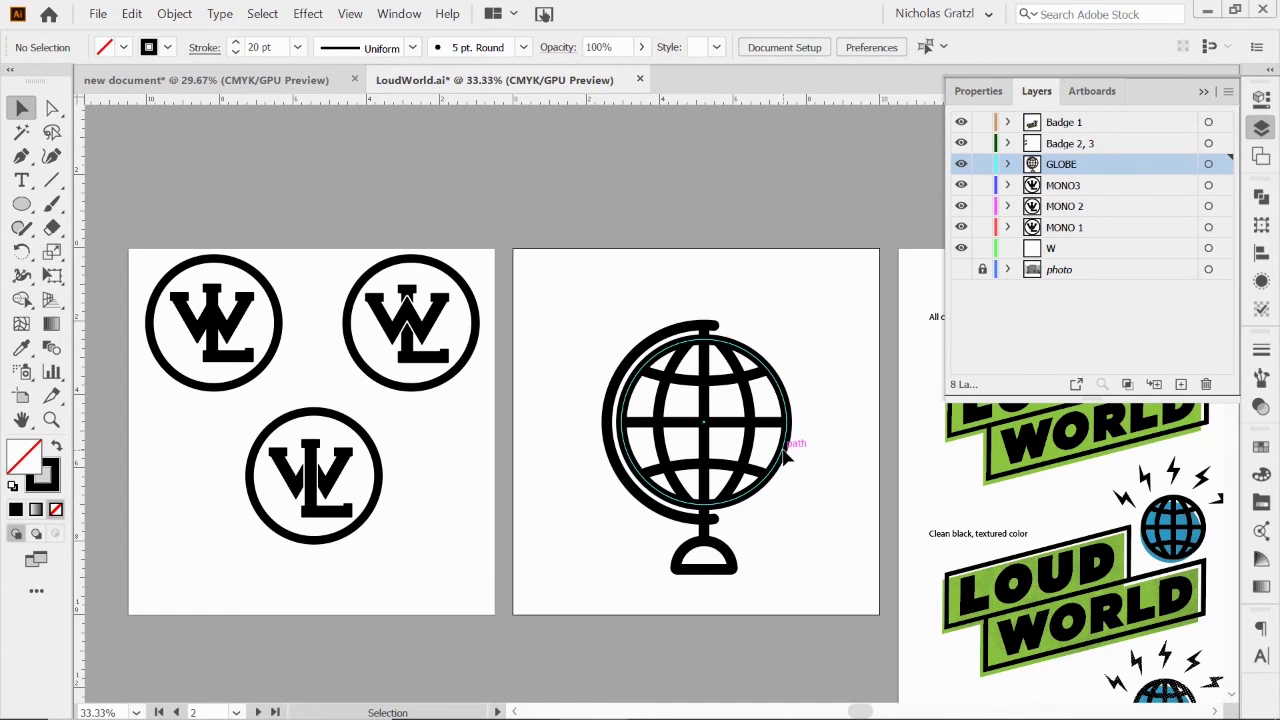
{"action": "scroll", "coordinate": [785, 455], "scroll_direction": "right", "scroll_amount": 10}
{"action": "scroll", "coordinate": [783, 451], "scroll_direction": "left", "scroll_amount": 3}
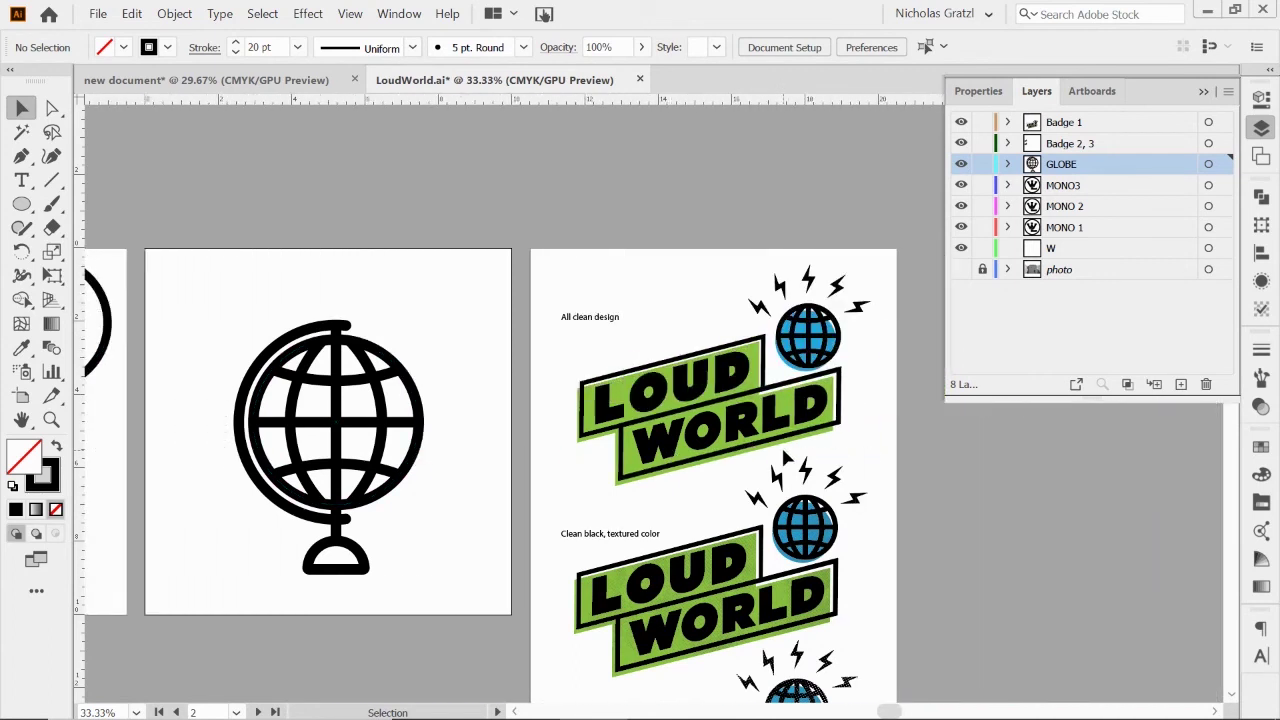
{"action": "scroll", "coordinate": [785, 455], "scroll_direction": "down", "scroll_amount": 3}
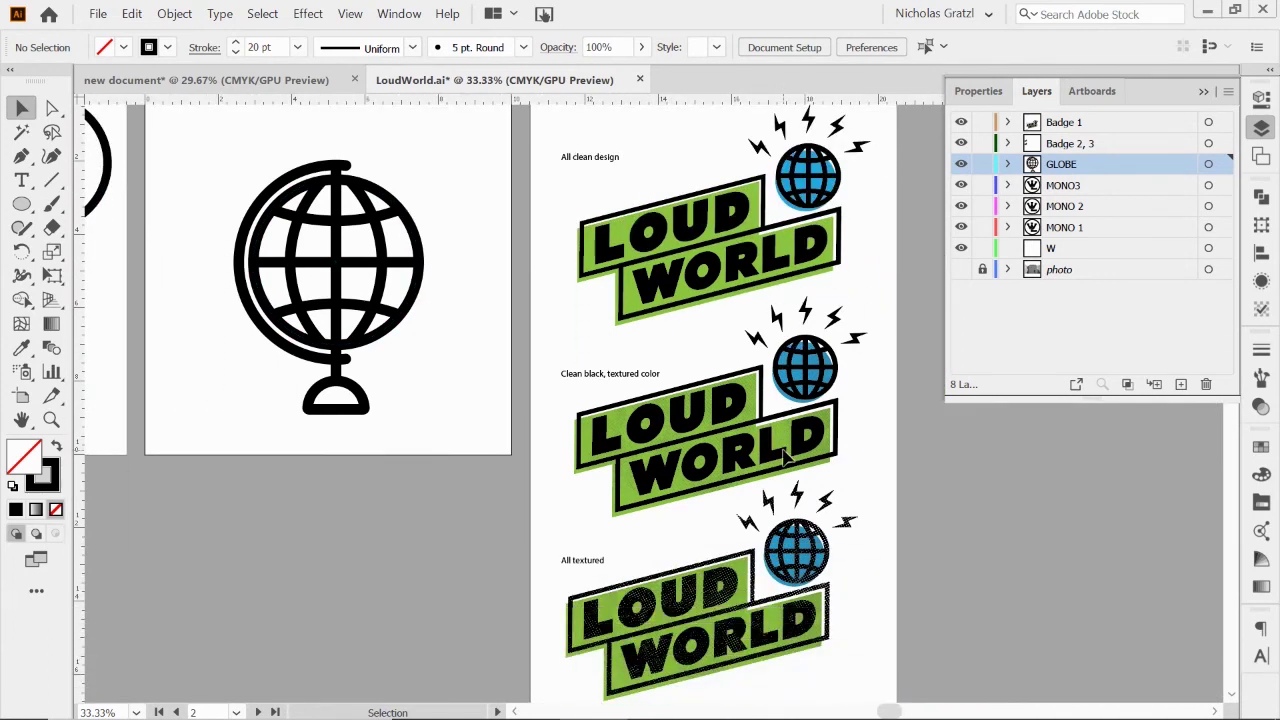
{"action": "scroll", "coordinate": [574, 277], "scroll_direction": "left", "scroll_amount": 3}
{"action": "scroll", "coordinate": [575, 280], "scroll_direction": "right", "scroll_amount": 3}
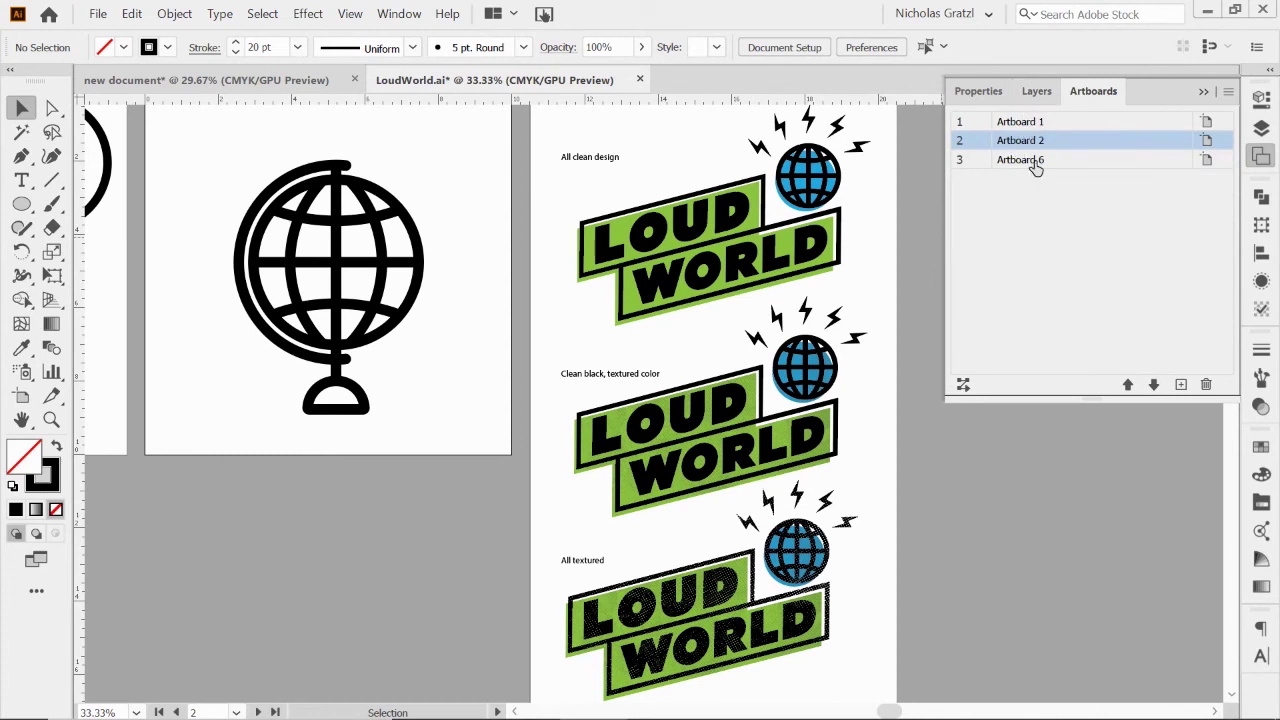
{"action": "key", "text": "ctrl+minus"}
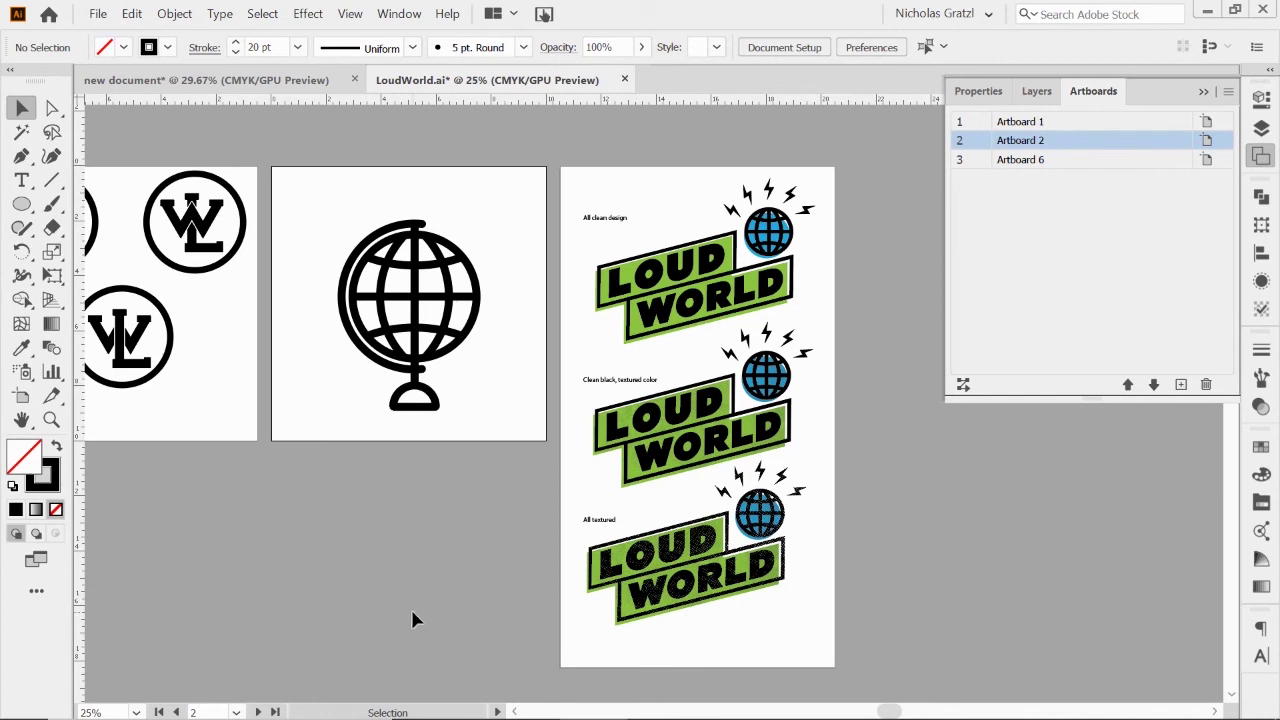
{"action": "scroll", "coordinate": [413, 616], "scroll_direction": "left", "scroll_amount": 3}
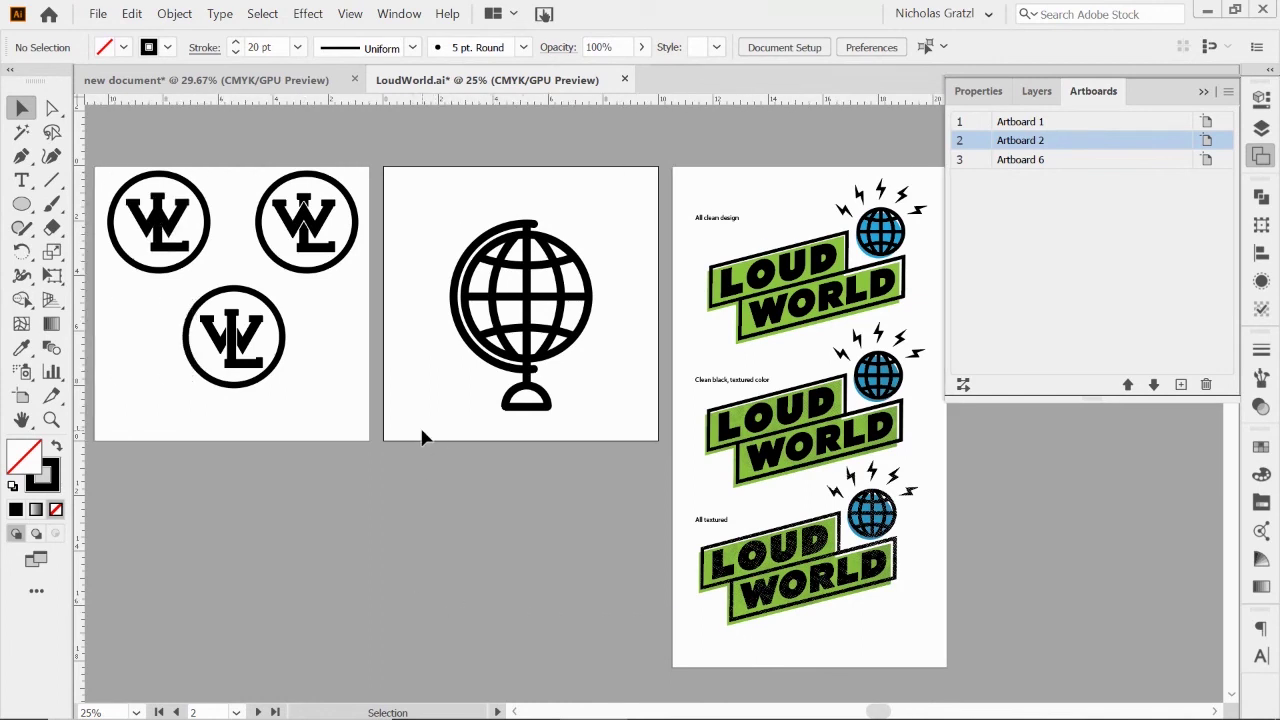
- Shift Artboard 2 slightly left to X 4.903 in with the Artboard tool and resize its height to about 10.3 in
{"action": "left_click", "coordinate": [21, 401]}
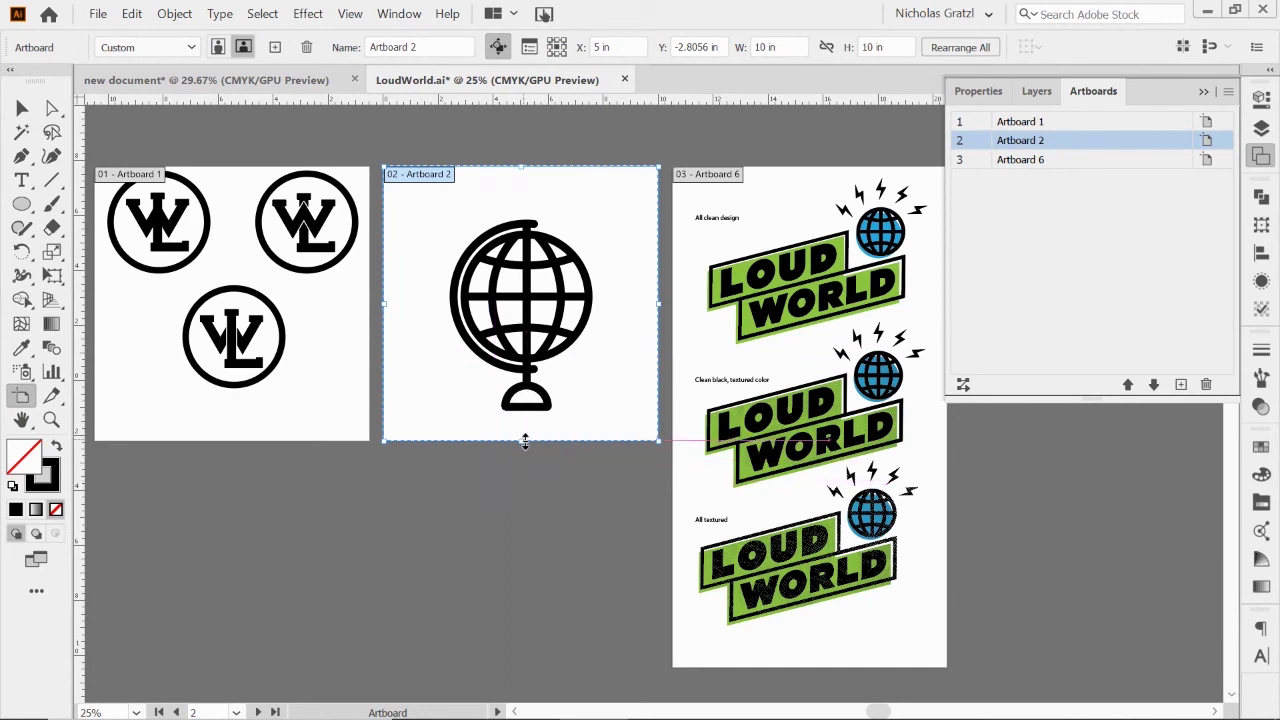
{"action": "mouse_move", "coordinate": [519, 437]}
{"action": "left_mouse_down"}
{"action": "mouse_move", "coordinate": [514, 563]}
{"action": "mouse_move", "coordinate": [516, 440]}
{"action": "left_mouse_up"}
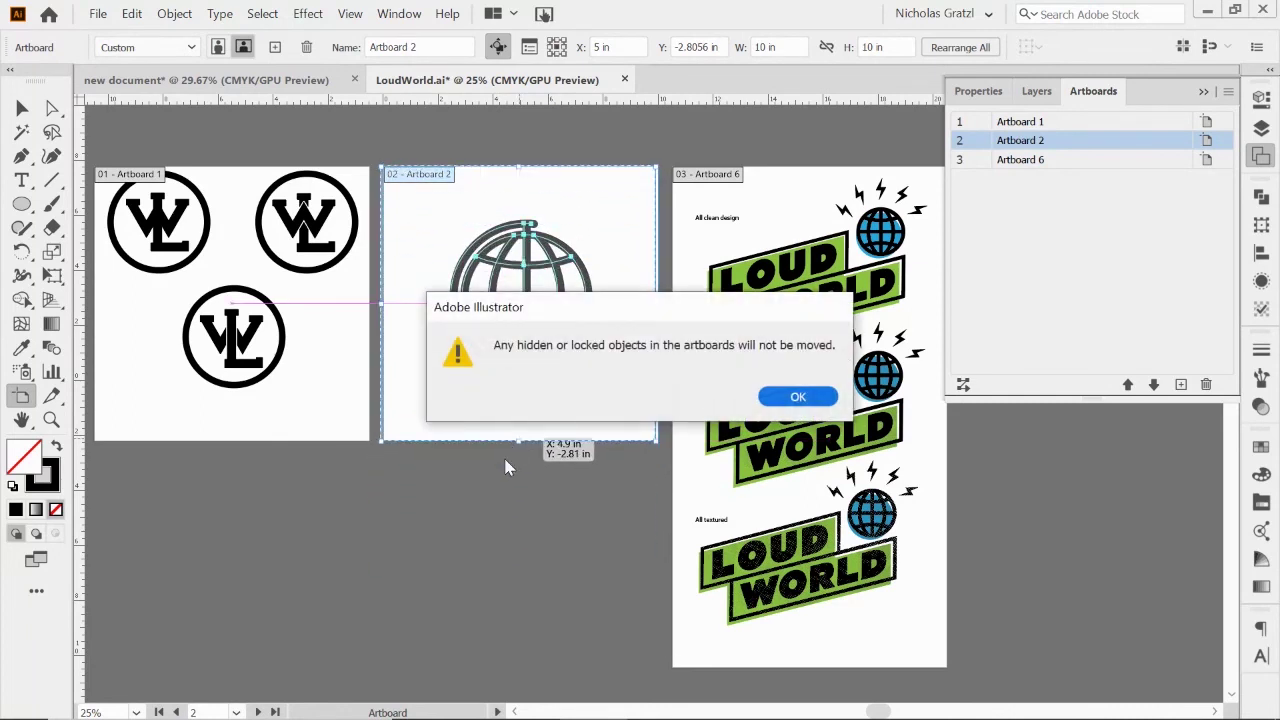
{"action": "left_click", "coordinate": [797, 397]}
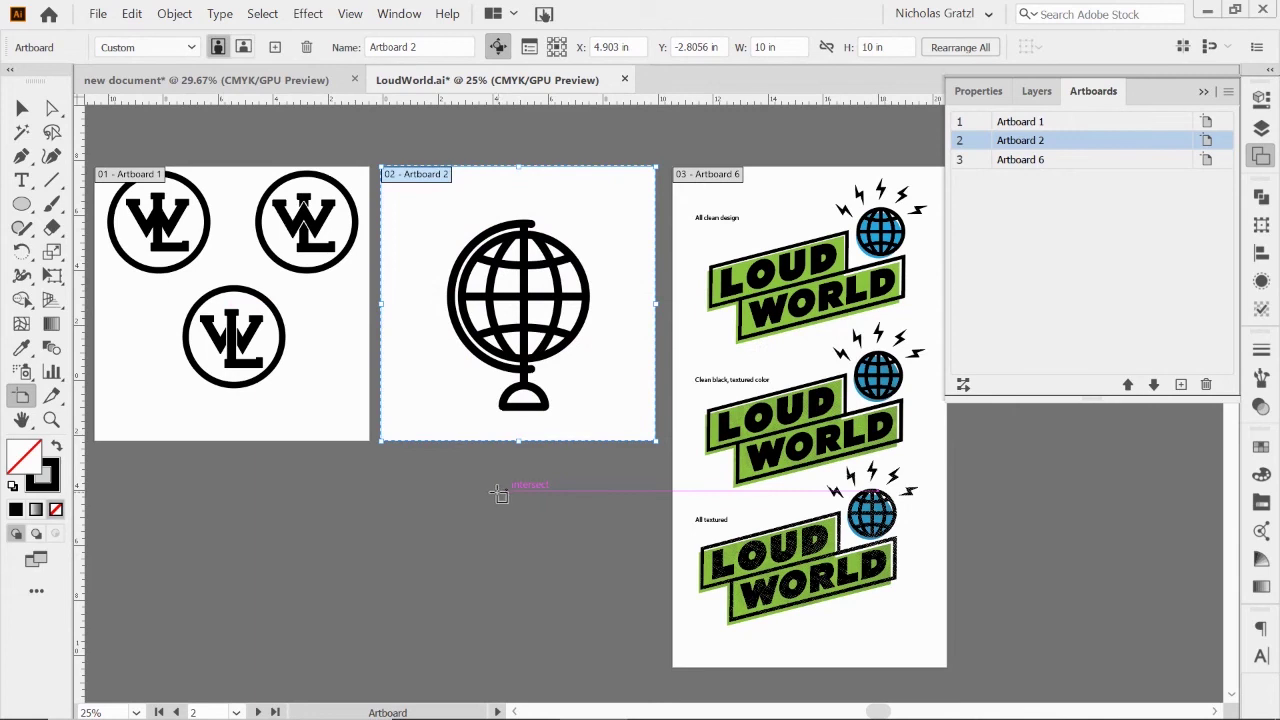
{"action": "left_click_drag", "start_coordinate": [517, 440], "coordinate": [515, 586]}
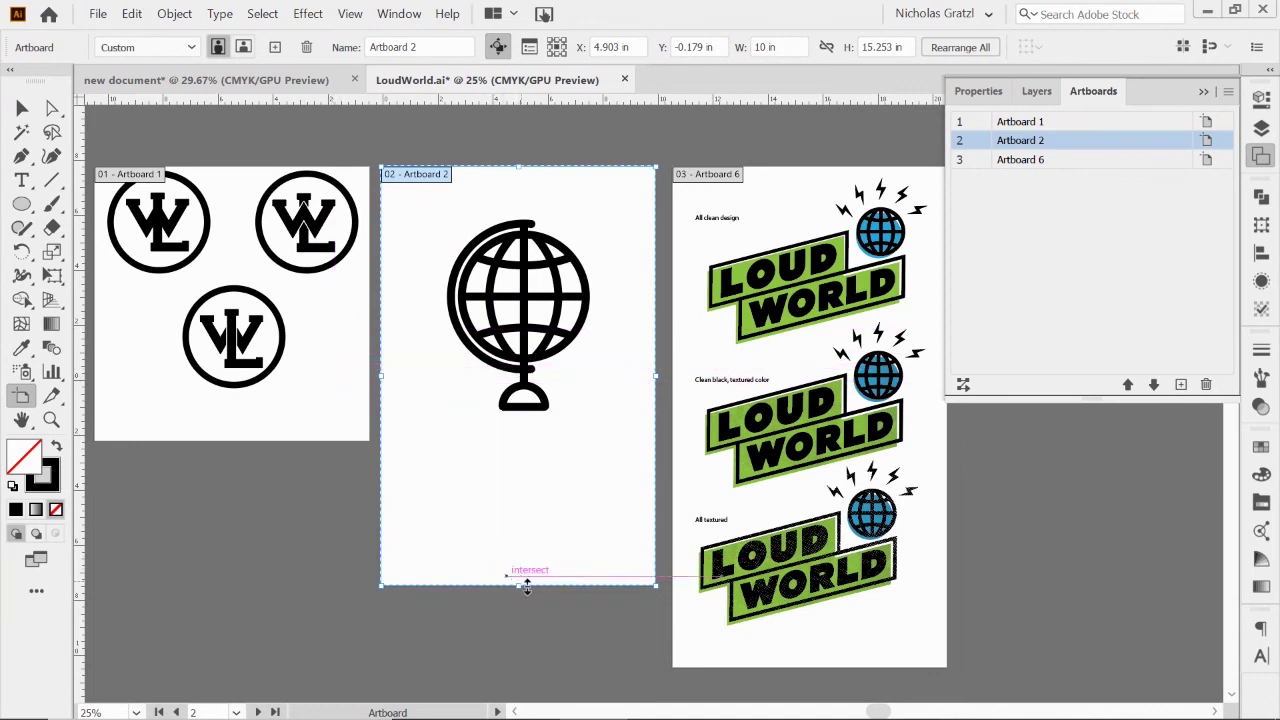
{"action": "left_click_drag", "start_coordinate": [520, 590], "coordinate": [498, 450]}
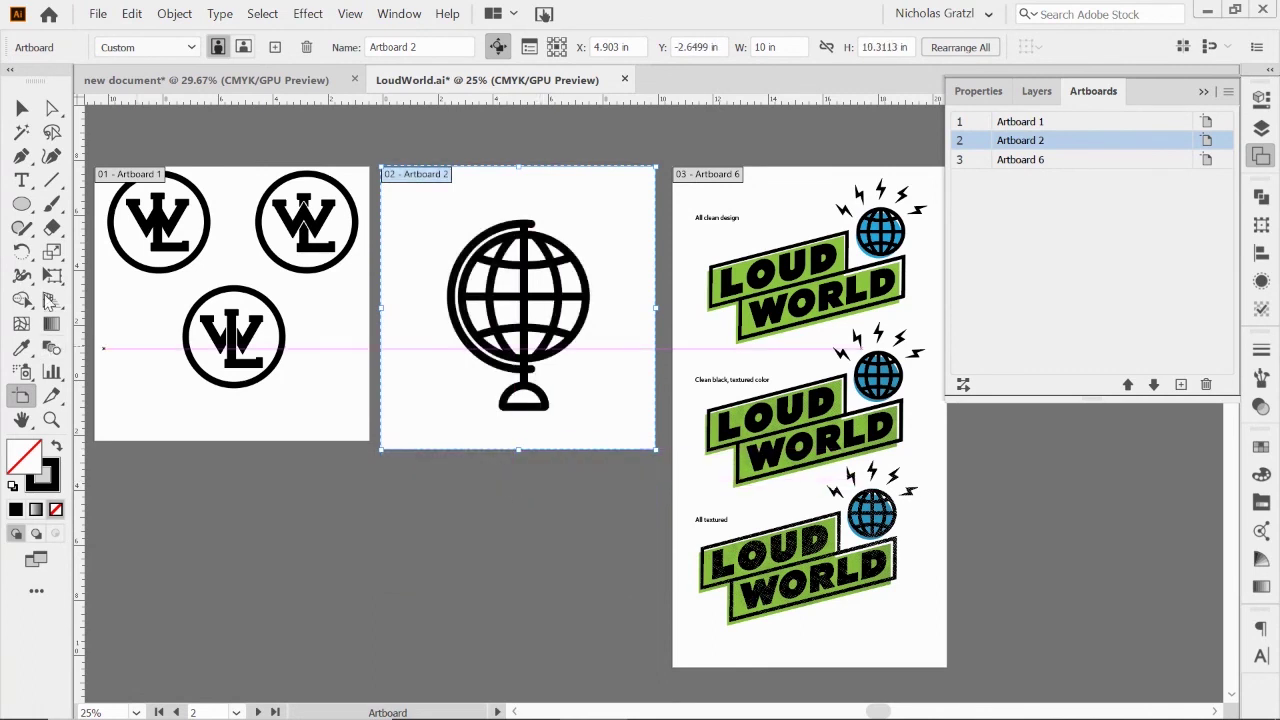
- Move Artboard 2 onto Artboard 1's lower corner at about X -0.99 in, shift it to about X 2.7 in, and undo both moves
{"action": "left_click_drag", "start_coordinate": [428, 397], "coordinate": [265, 598]}
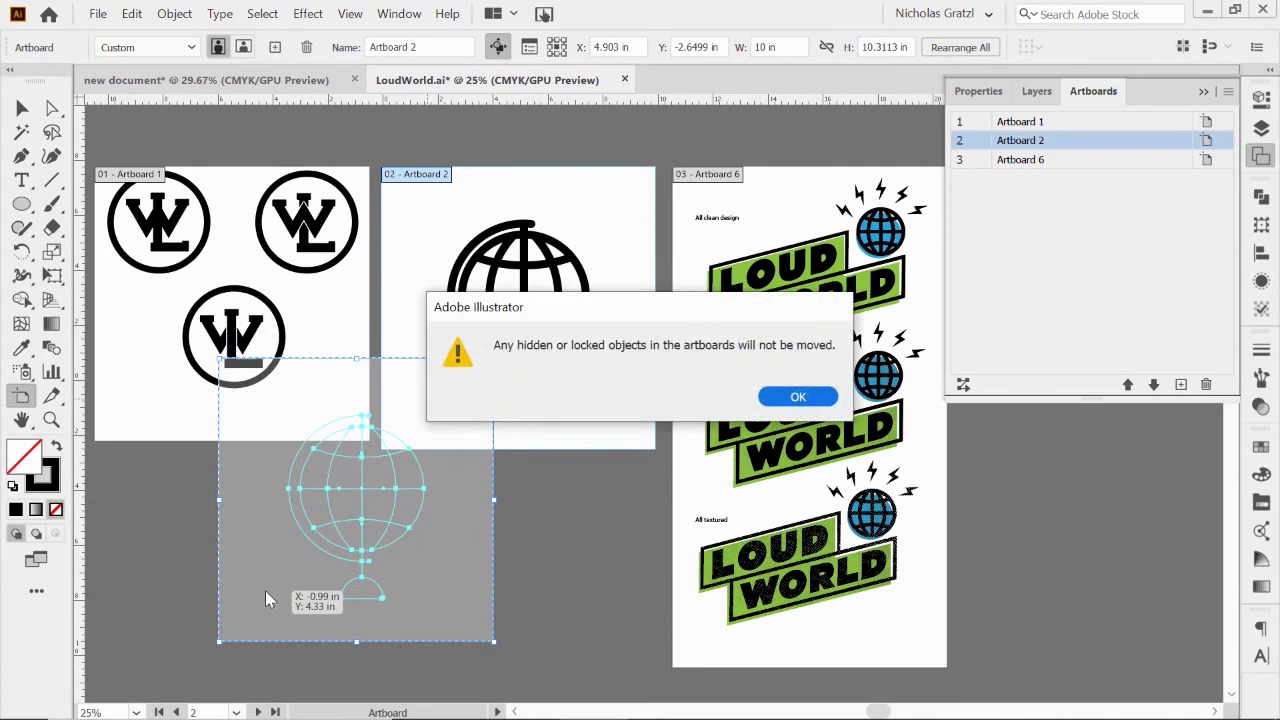
{"action": "left_click", "coordinate": [792, 398]}
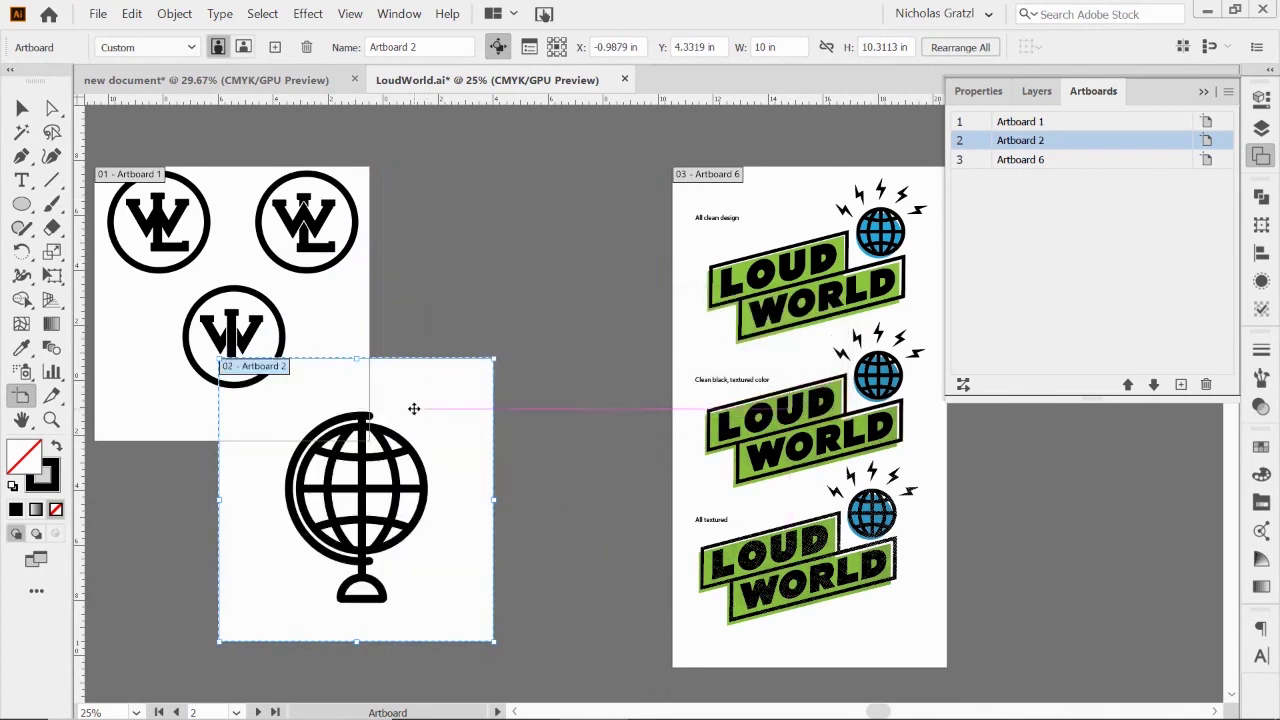
{"action": "scroll", "coordinate": [634, 357], "scroll_direction": "down", "scroll_amount": 3}
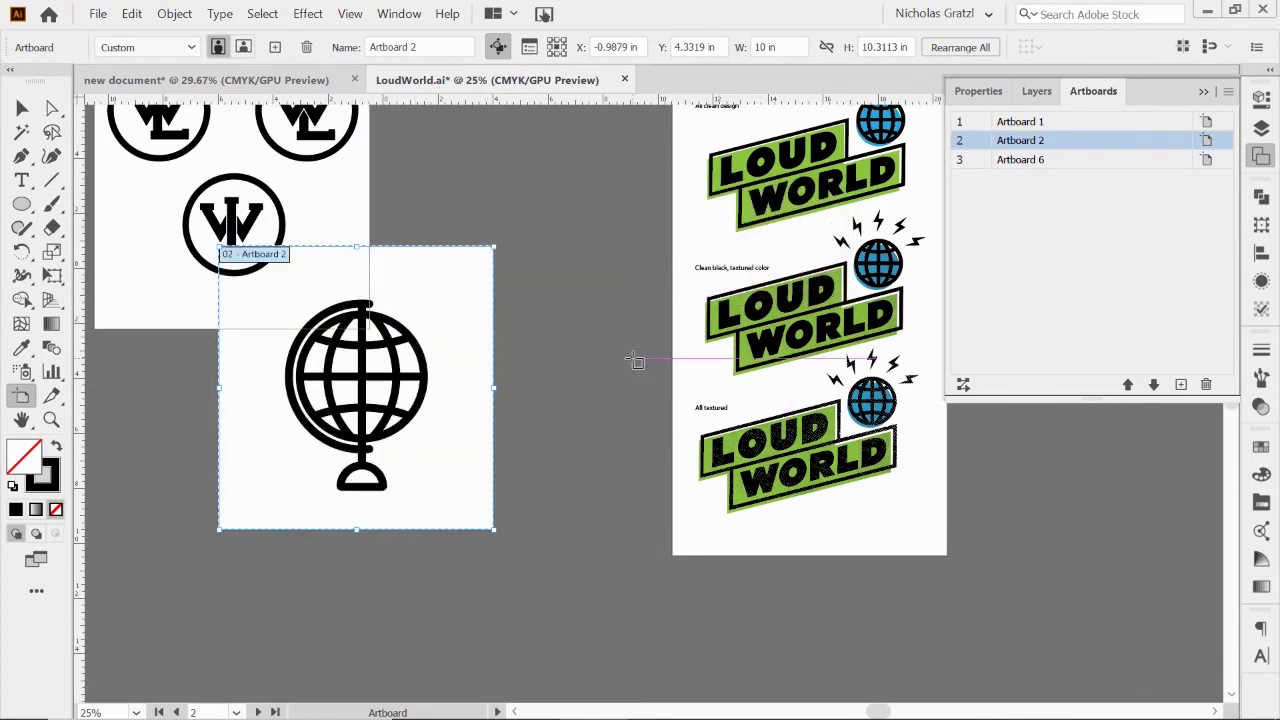
{"action": "left_click_drag", "start_coordinate": [437, 473], "coordinate": [538, 463]}
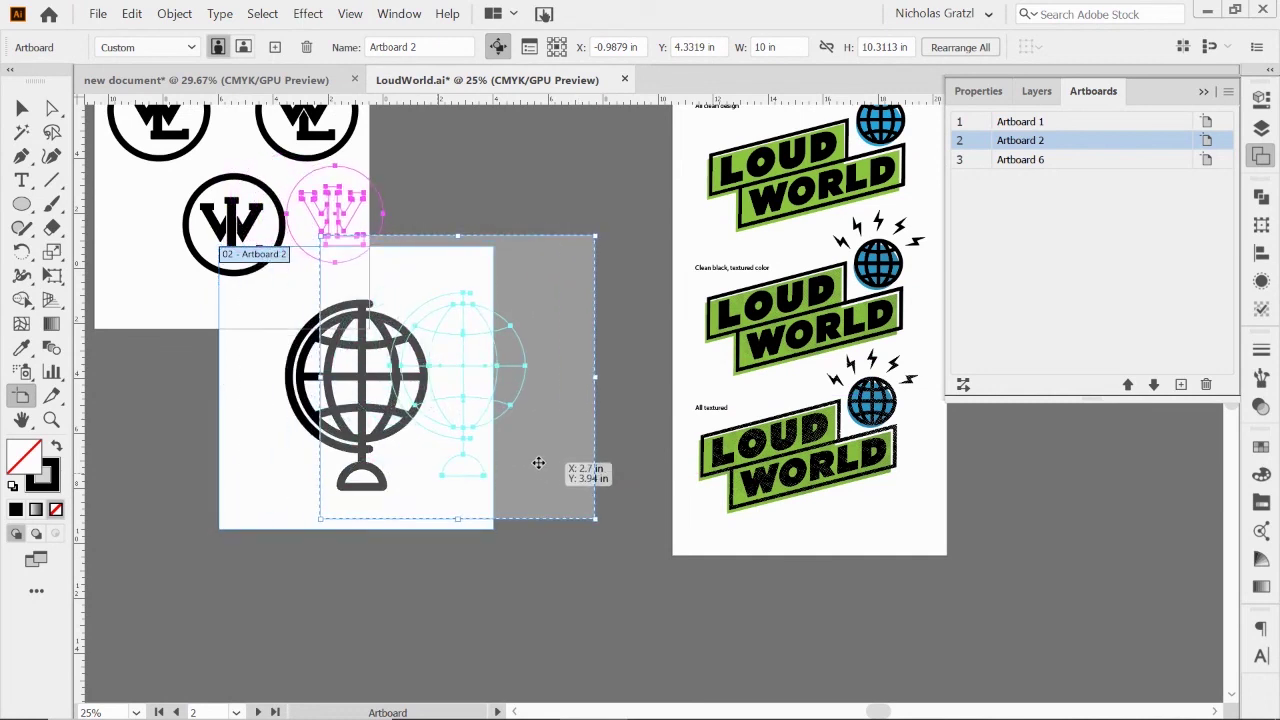
{"action": "left_click_drag", "start_coordinate": [538, 463], "coordinate": [538, 463]}
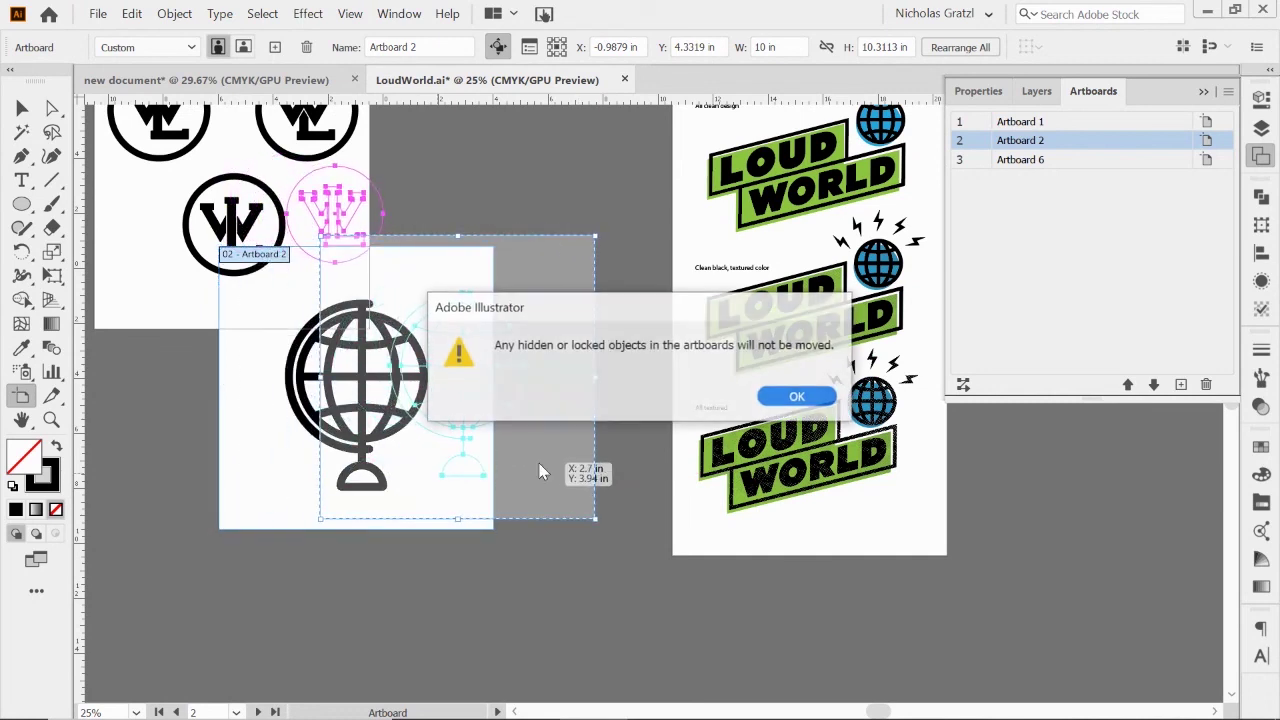
{"action": "left_click", "coordinate": [799, 398]}
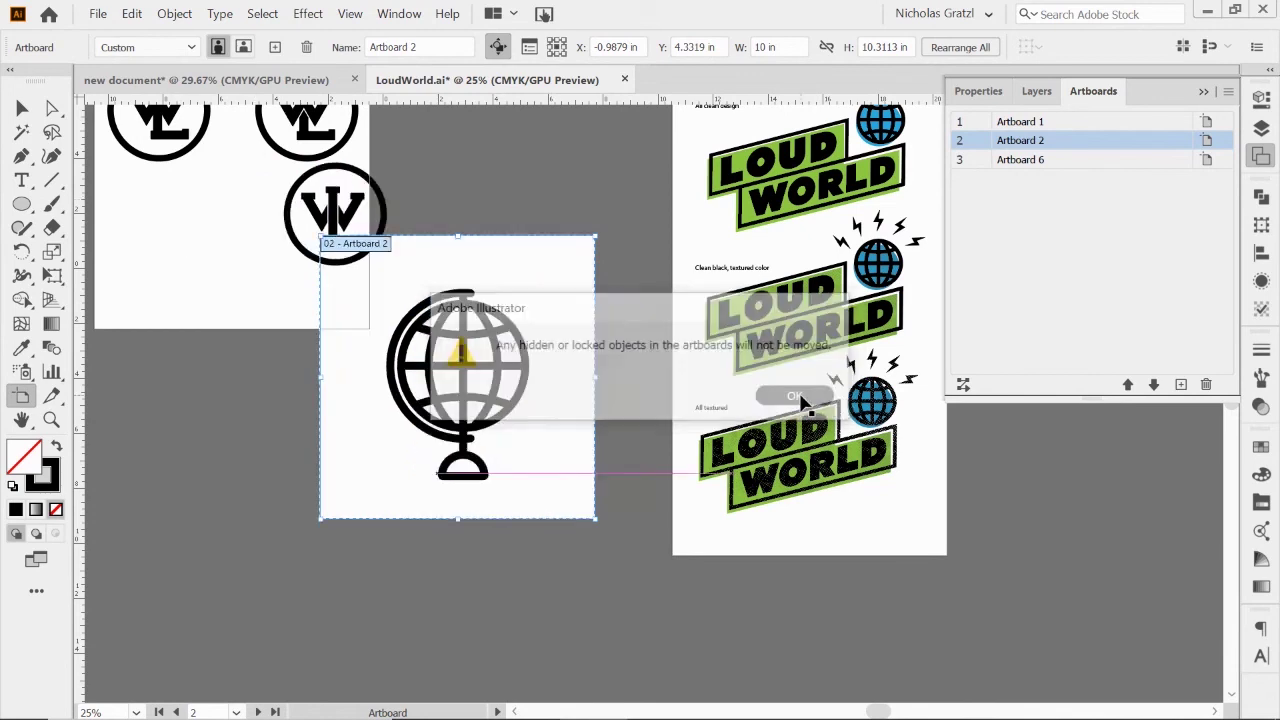
{"action": "key", "text": "ctrl+z"}
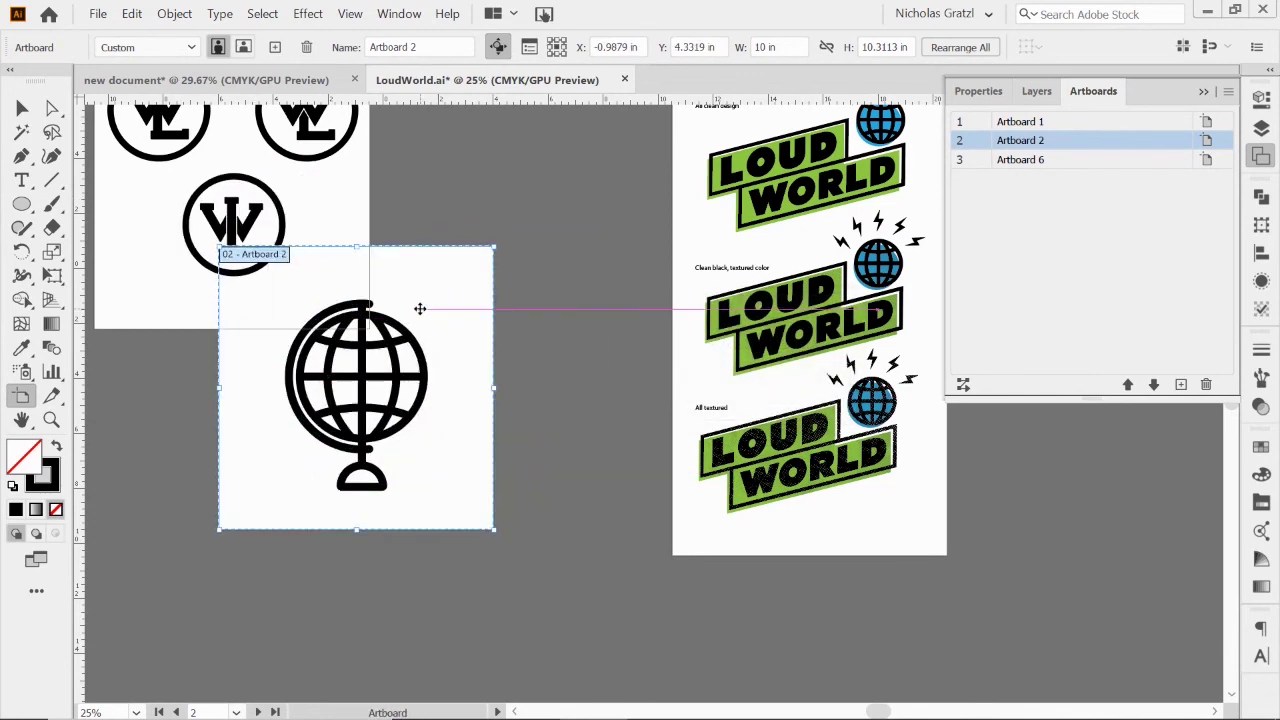
{"action": "key", "text": "ctrl+z"}
- Move Artboard 2 over the monograms to about X -2.66 in, move it away to about X 4.73 in, Y 4.48 in, and undo both moves
{"action": "left_click_drag", "start_coordinate": [420, 309], "coordinate": [213, 390]}
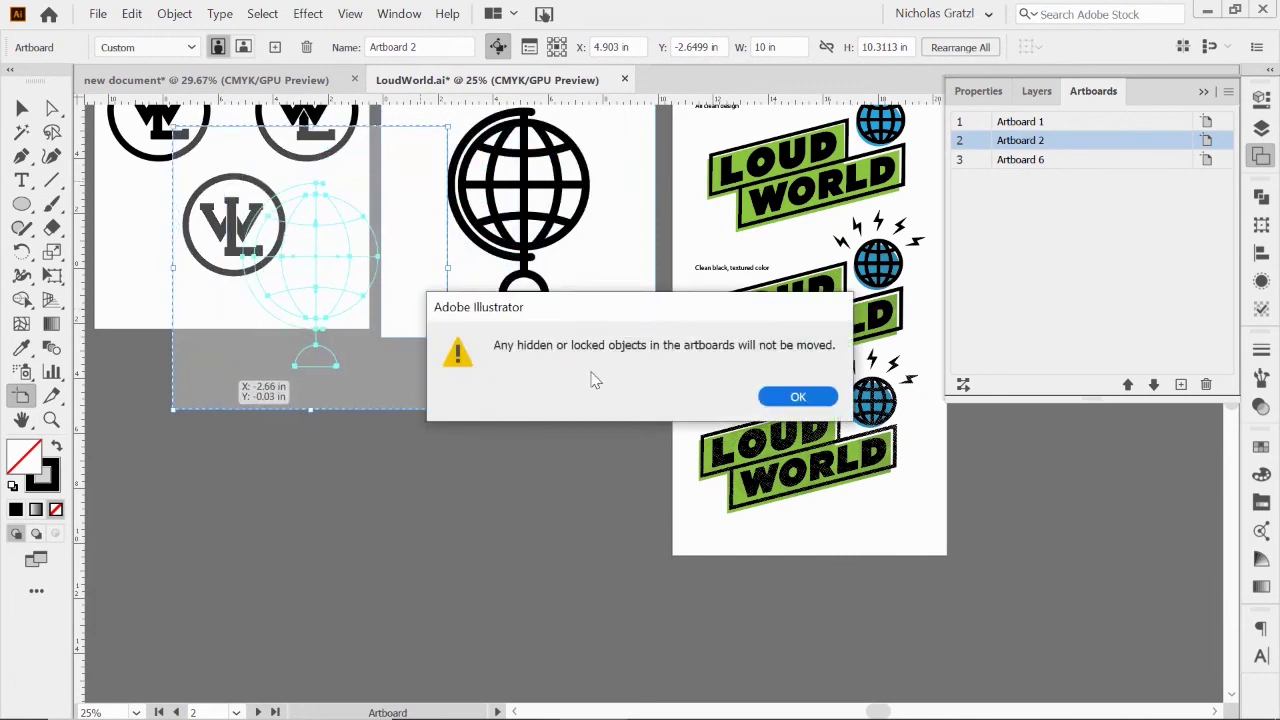
{"action": "left_click", "coordinate": [798, 397]}
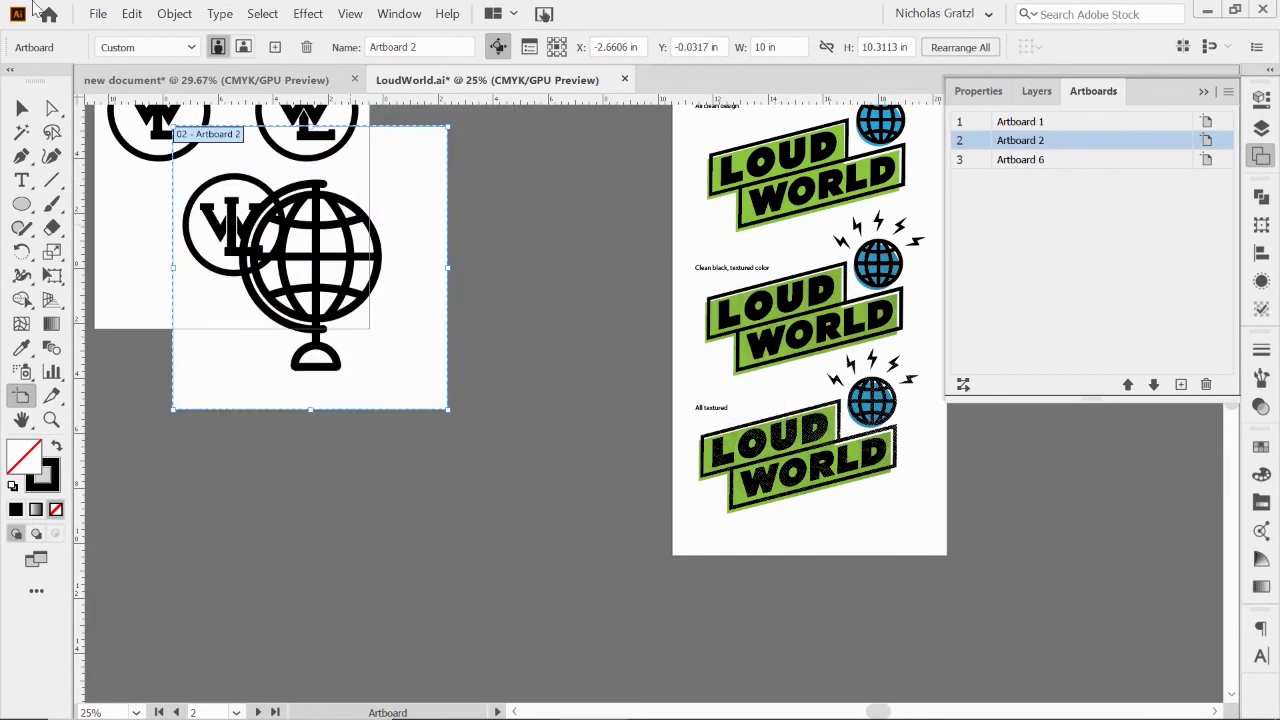
{"action": "left_click_drag", "start_coordinate": [420, 296], "coordinate": [624, 428]}
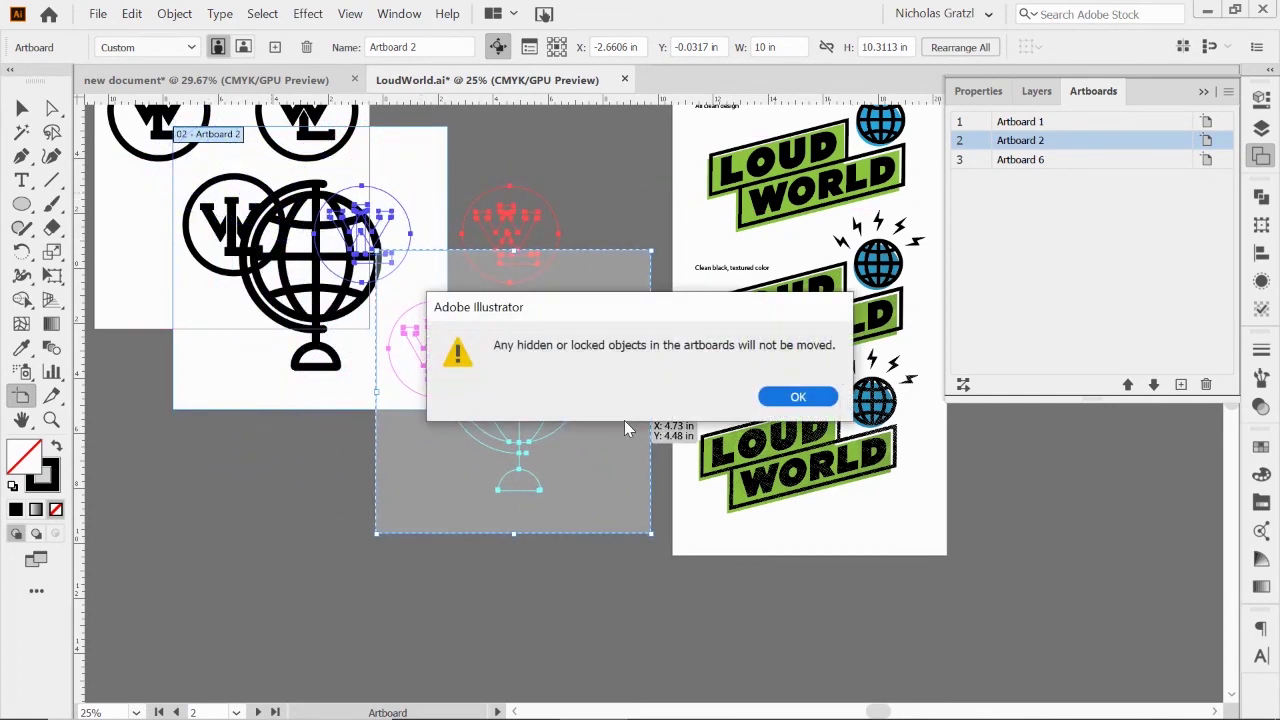
{"action": "left_click", "coordinate": [798, 398]}
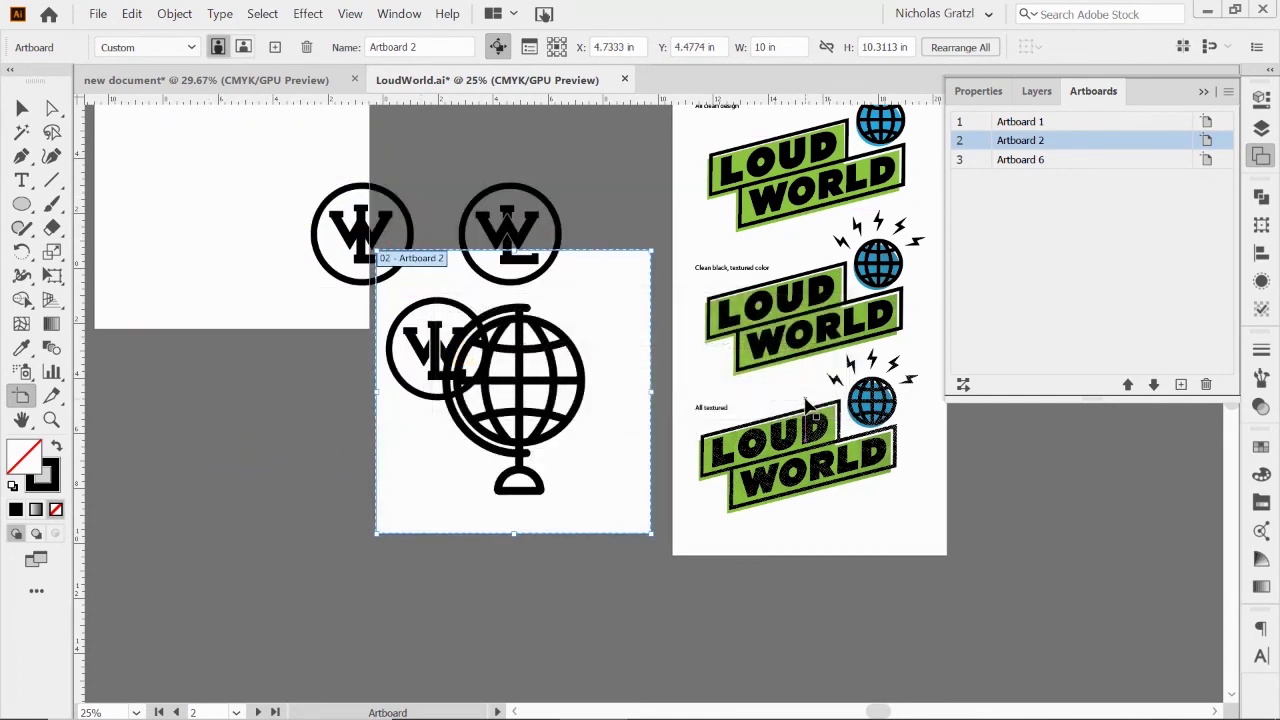
{"action": "key", "text": "ctrl+z"}
{"action": "key", "text": "ctrl+z"}
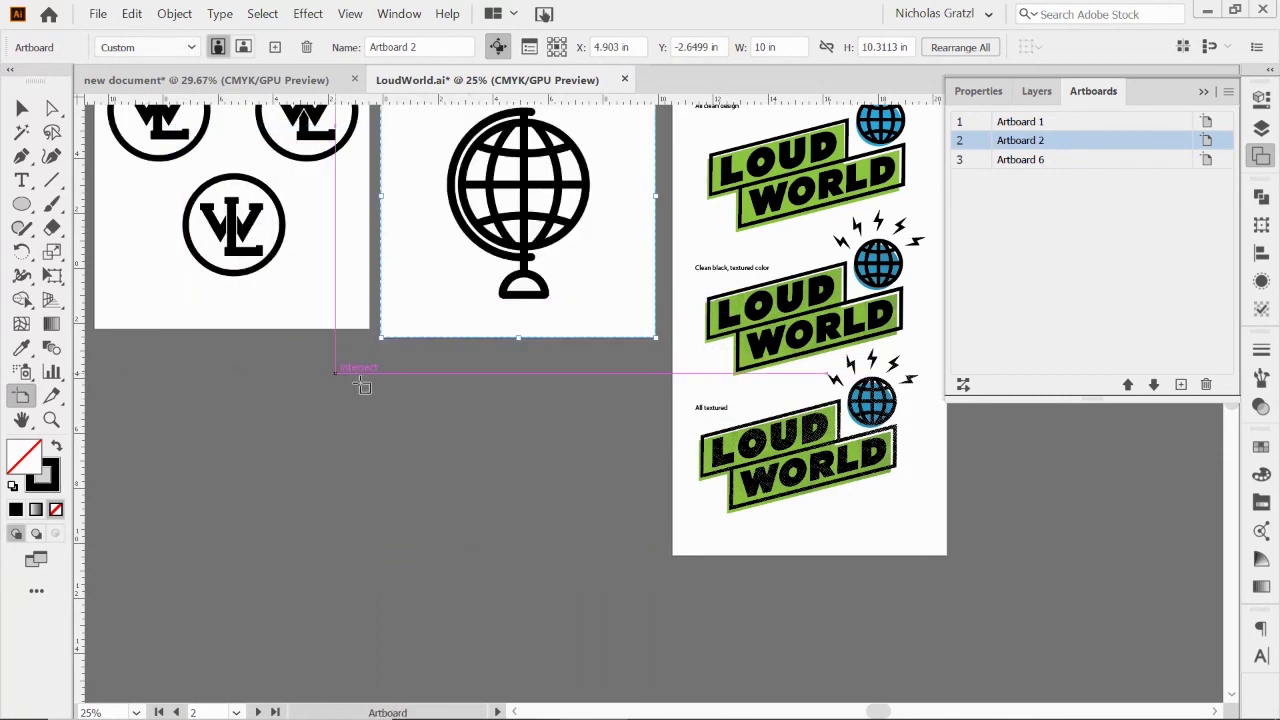
- Leave artboard editing for the Selection tool and move the MONO 1 layer to the top of the layer stack
{"action": "scroll", "coordinate": [476, 400], "scroll_direction": "up", "scroll_amount": 3}
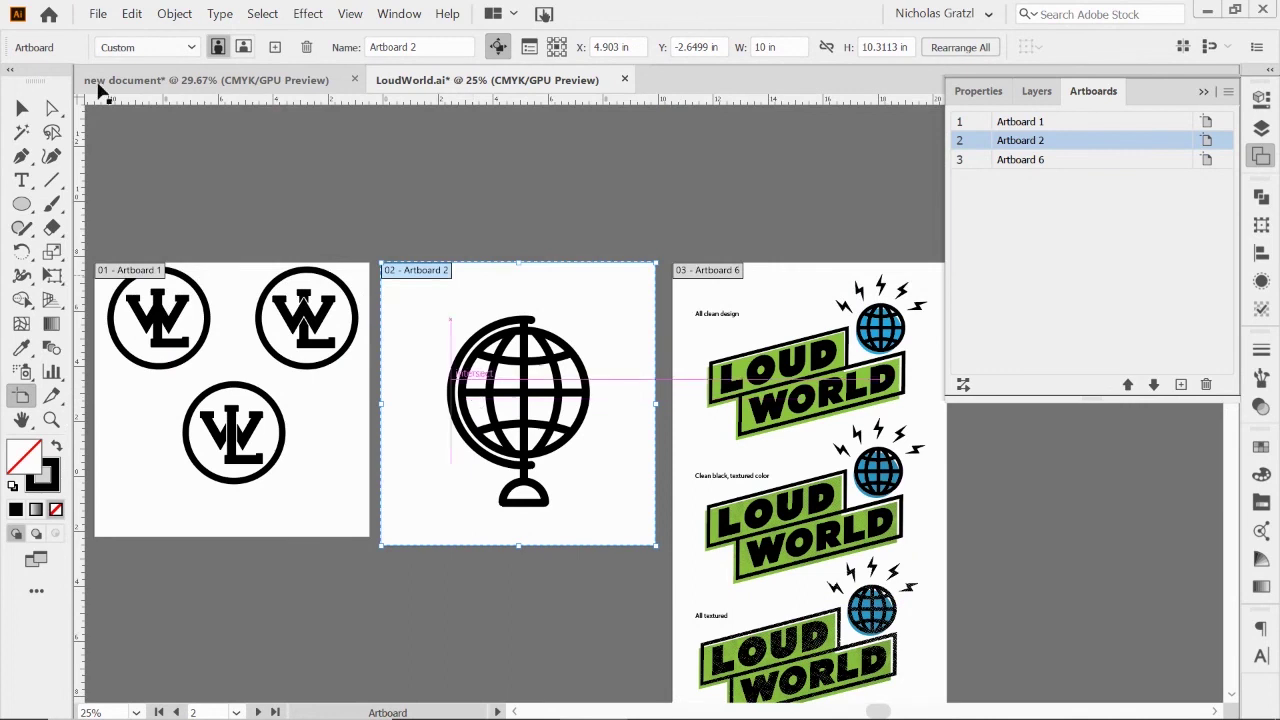
{"action": "left_click", "coordinate": [22, 108]}
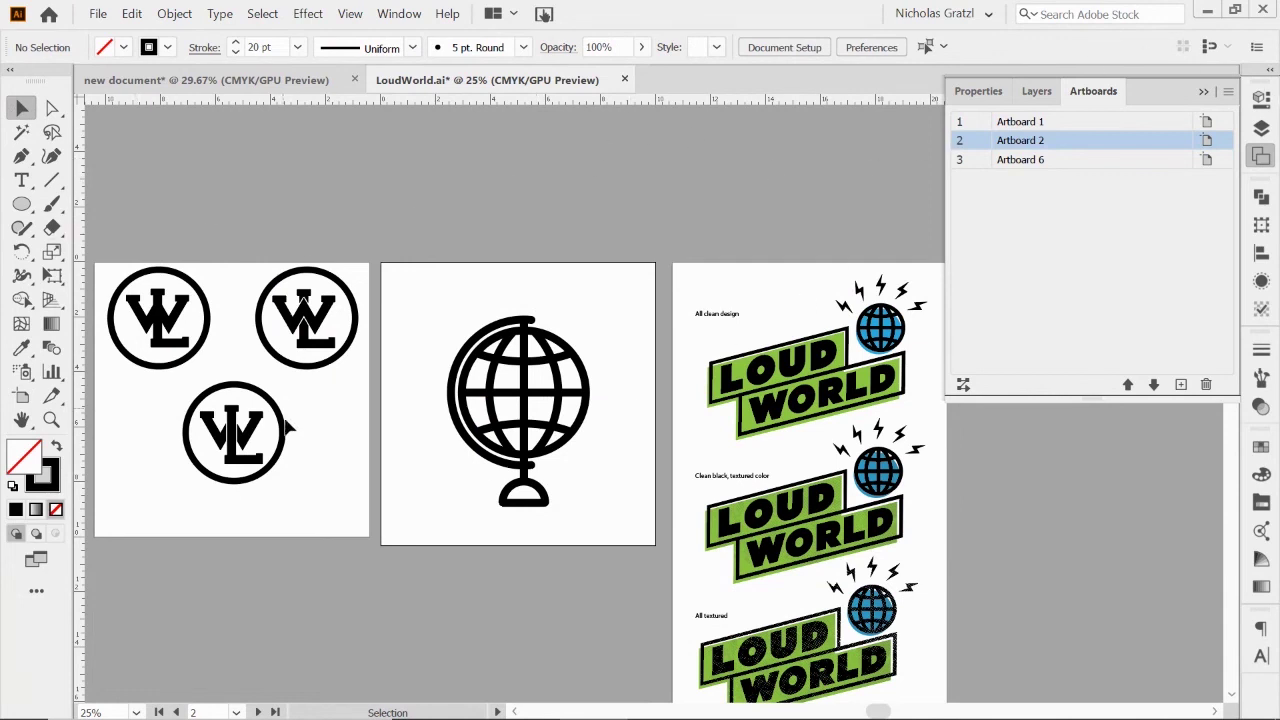
{"action": "left_click", "coordinate": [1037, 91]}
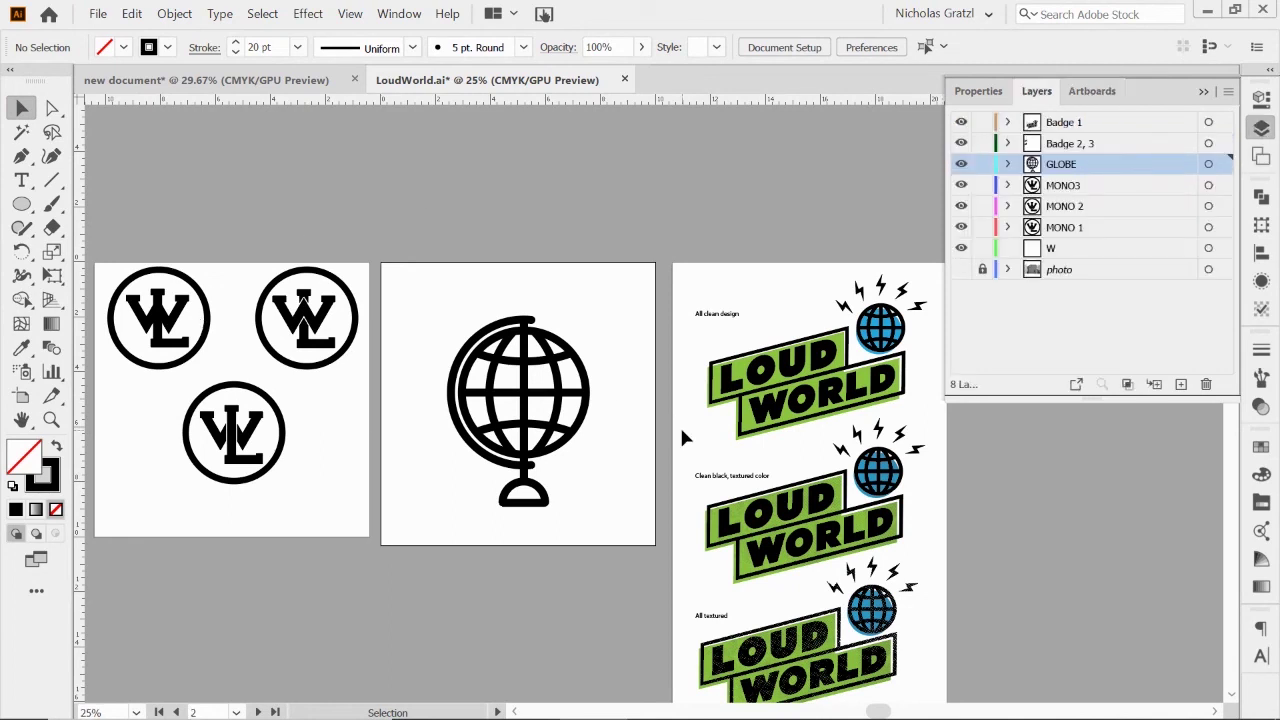
{"action": "left_click", "coordinate": [1150, 235]}
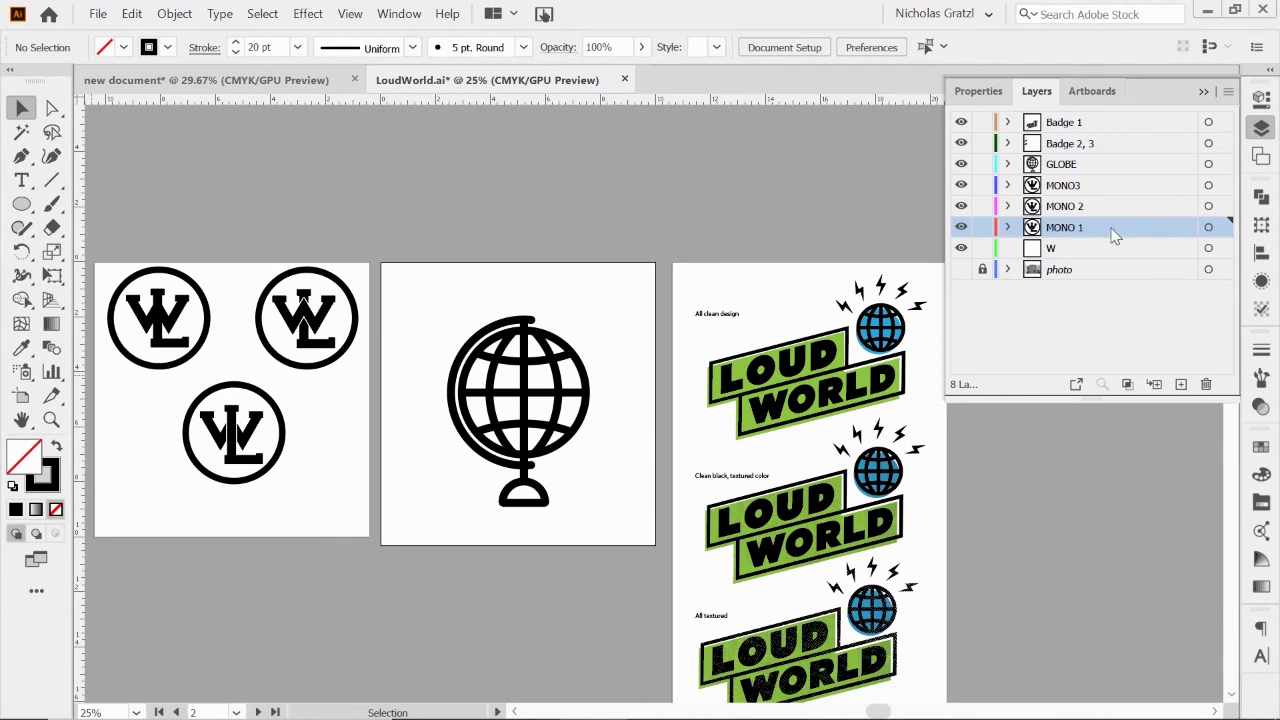
{"action": "left_click_drag", "start_coordinate": [1115, 232], "coordinate": [1092, 119]}
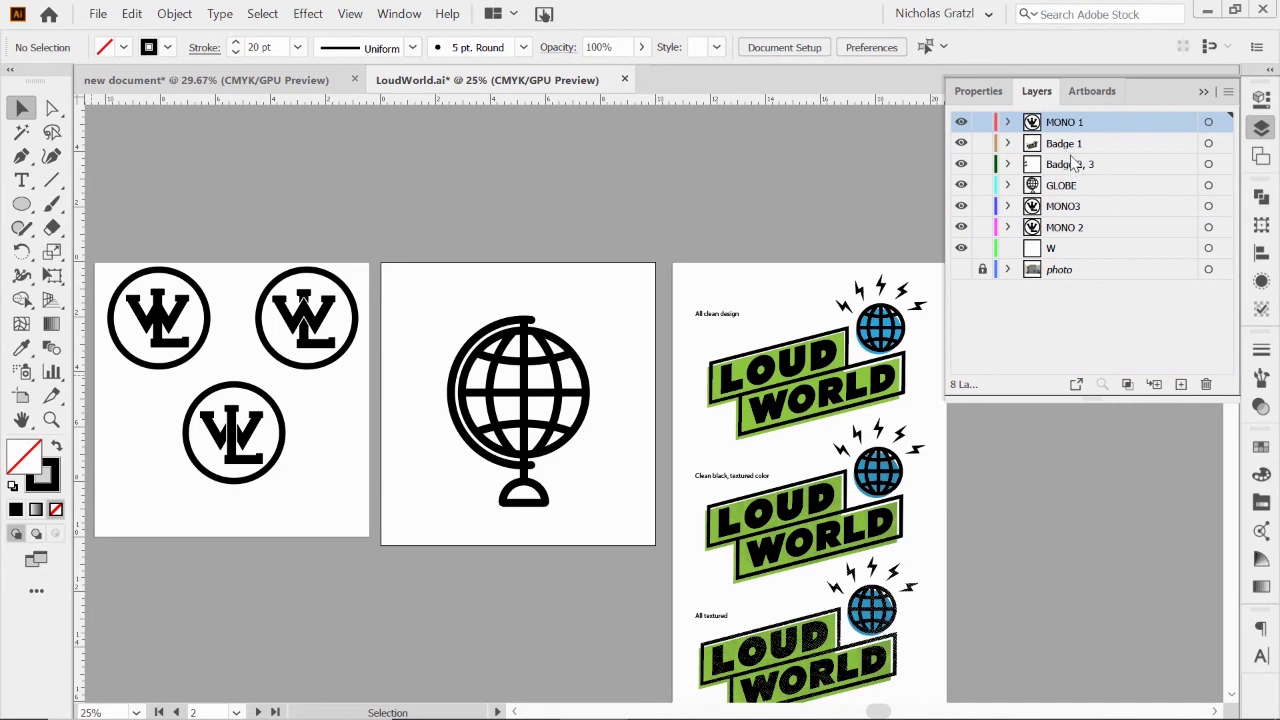
- Nest the Badge 1 layer inside the Badge 2, 3 layer and collapse the parent layer
{"action": "left_click_drag", "start_coordinate": [1121, 143], "coordinate": [1118, 170]}
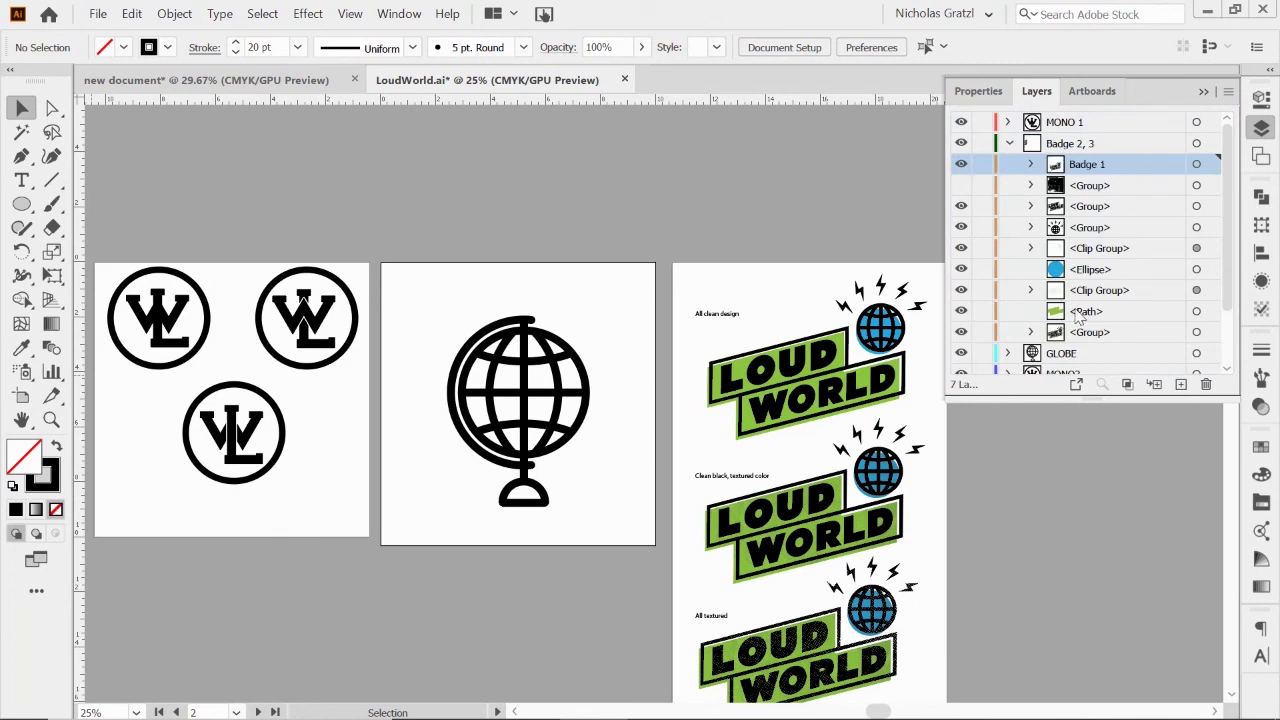
{"action": "left_click", "coordinate": [1009, 144]}
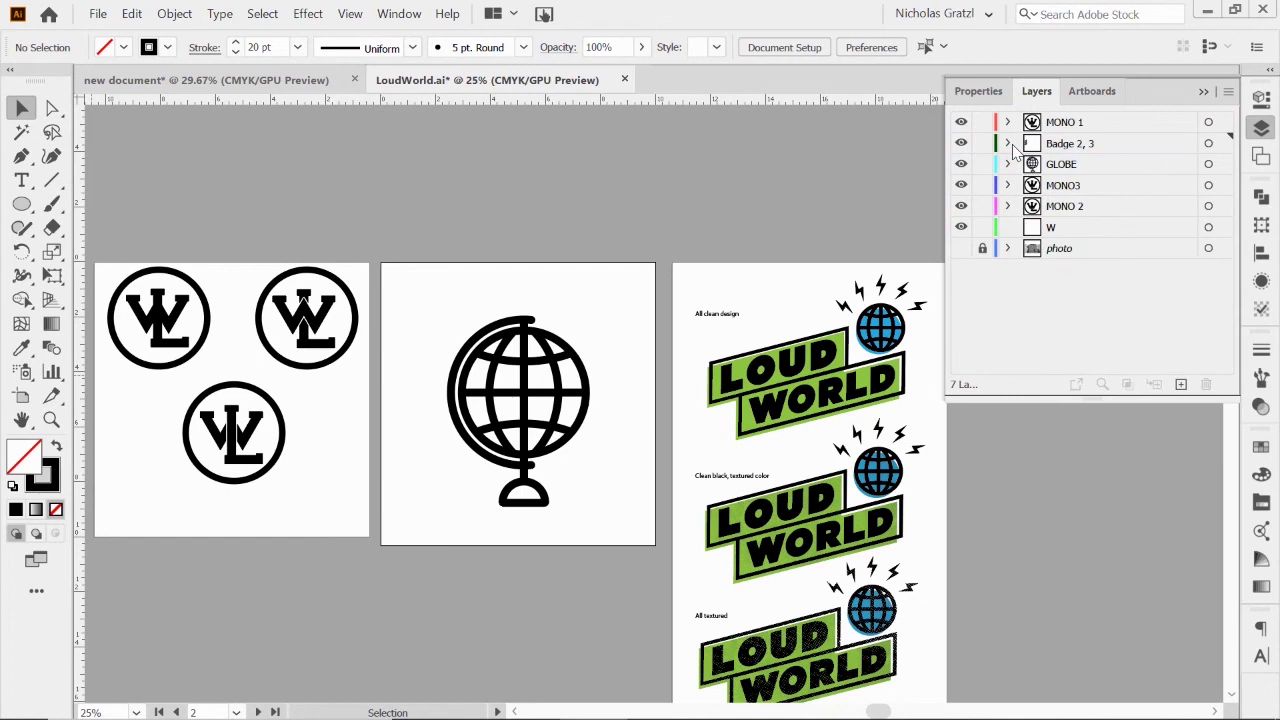